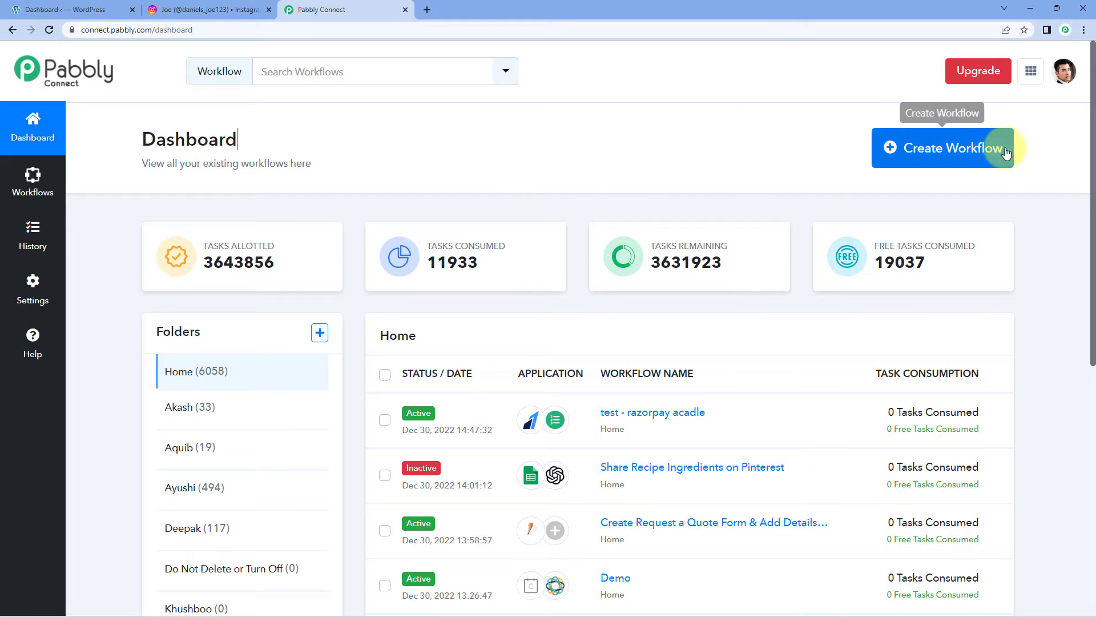
- Create a new Pabbly Connect workflow called 'WordPress to Instagram'
left_click(963, 151)
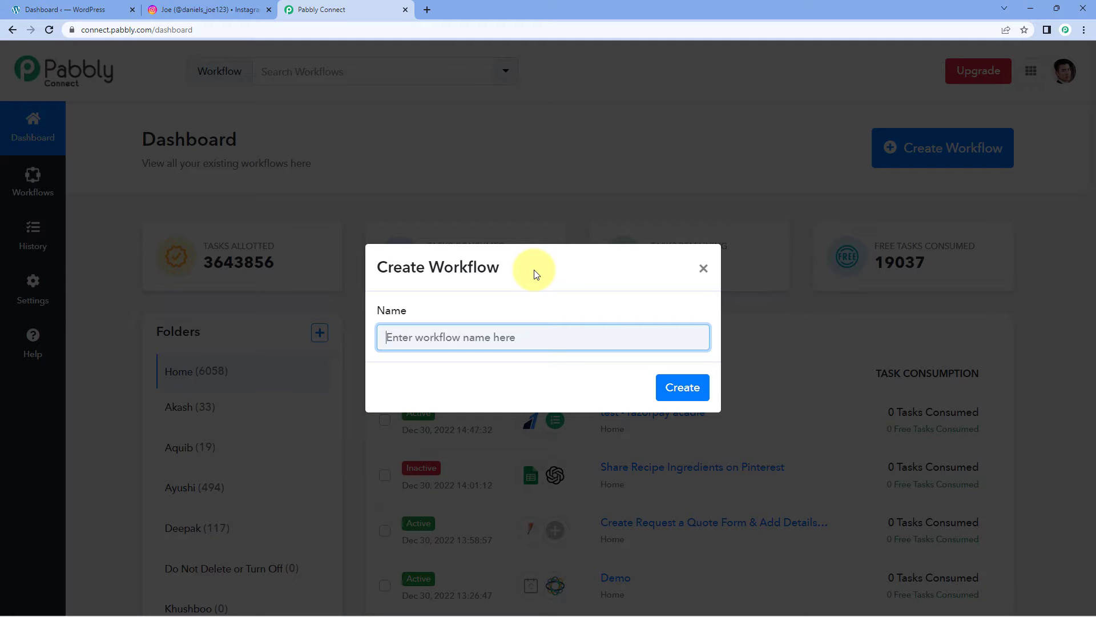
type("WordP")
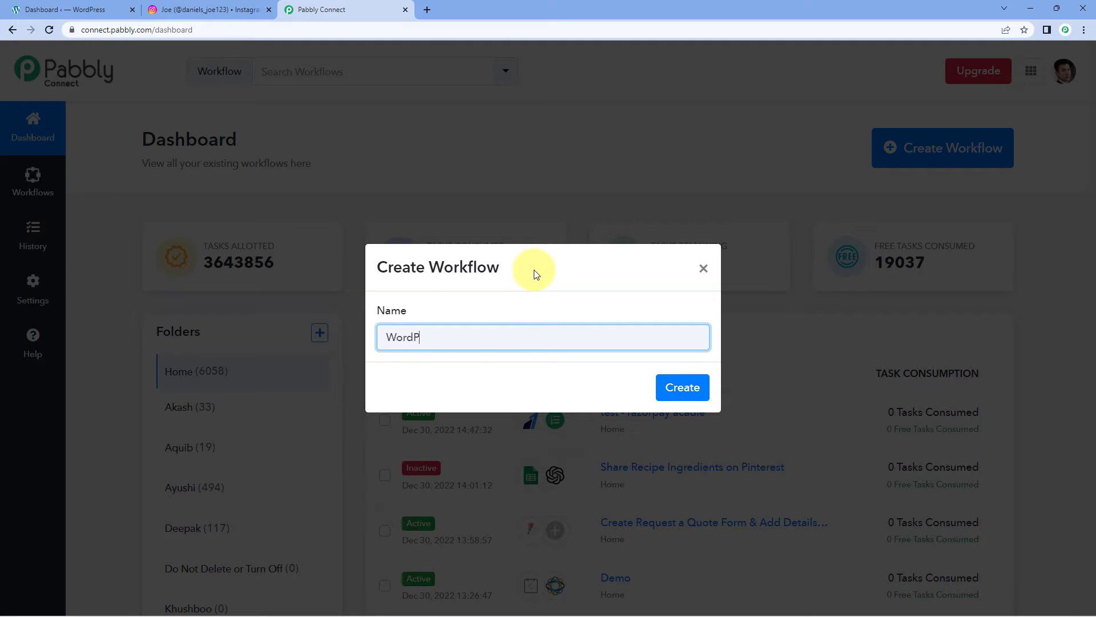
type("ress to Instagram")
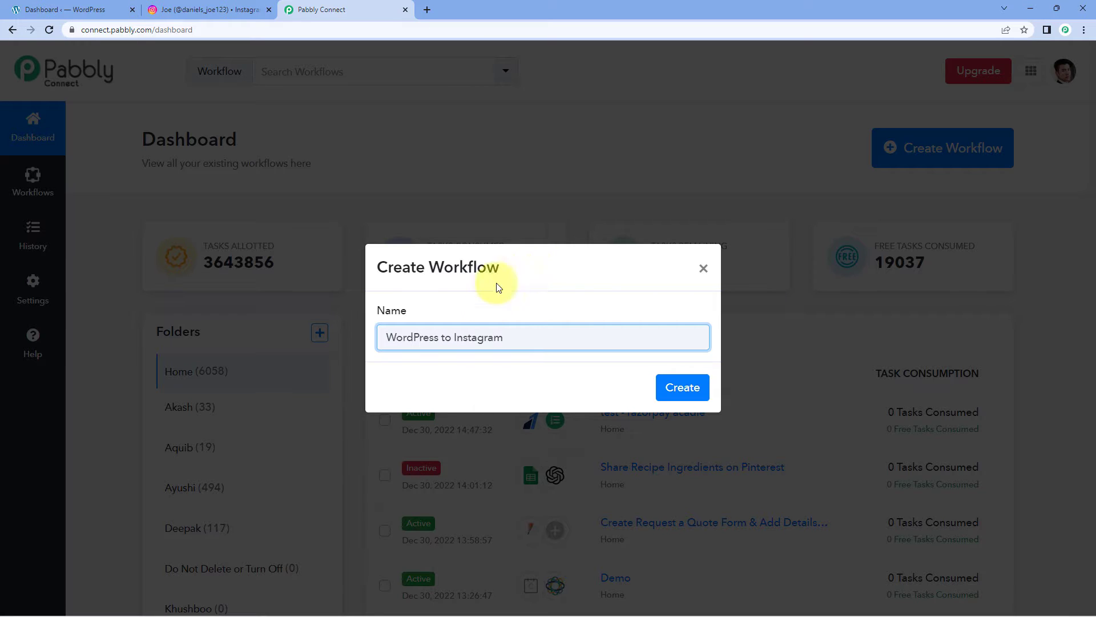
left_click(673, 388)
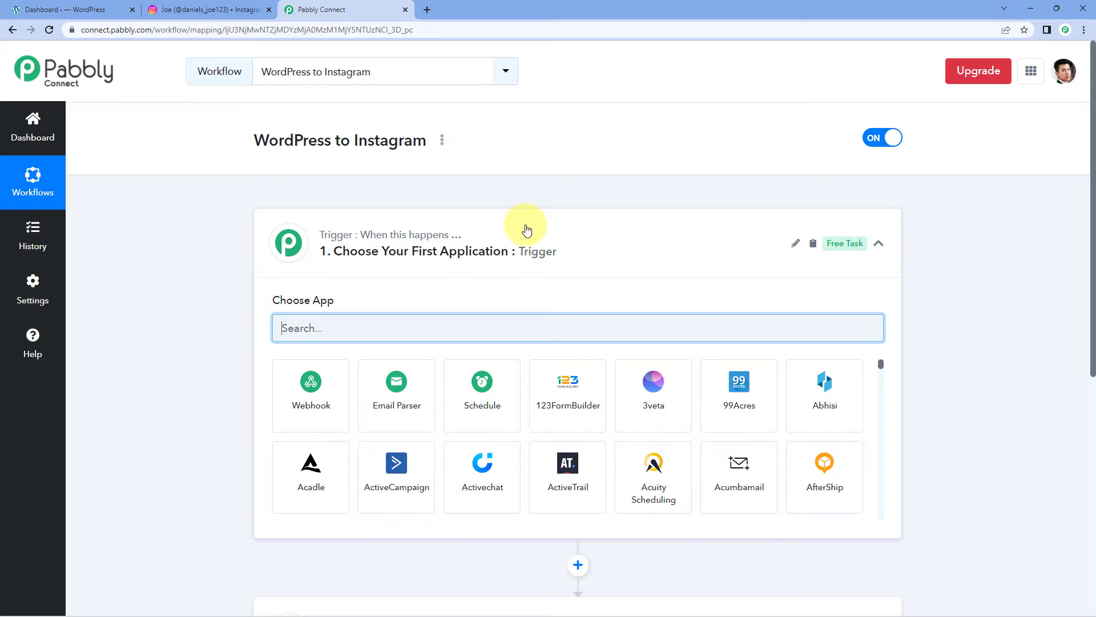
left_click(527, 230)
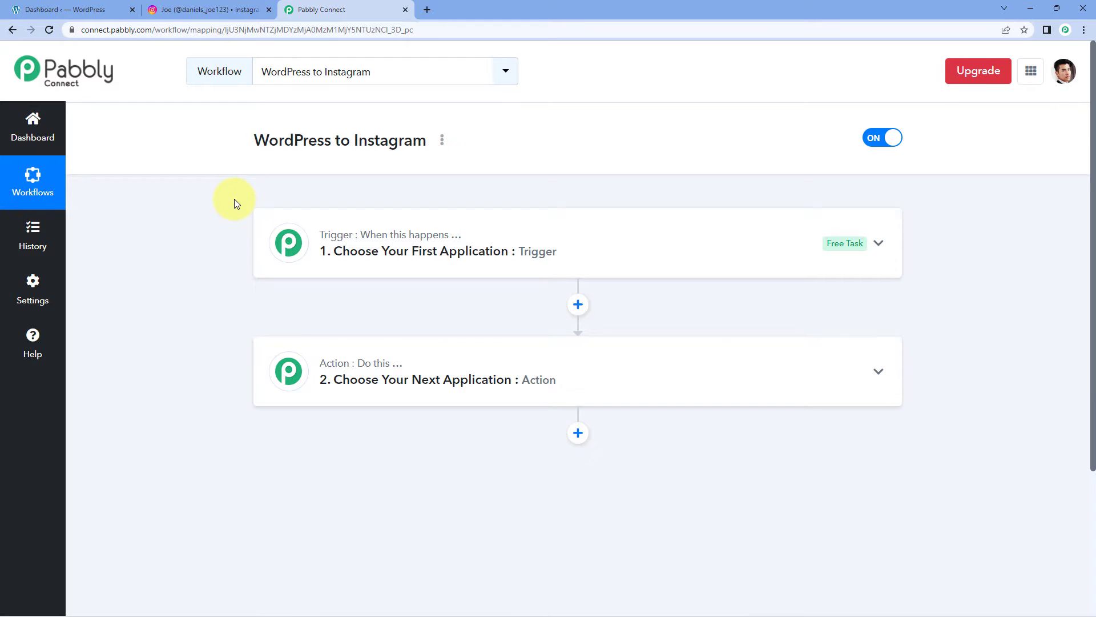
scroll(234, 199, "down", 1)
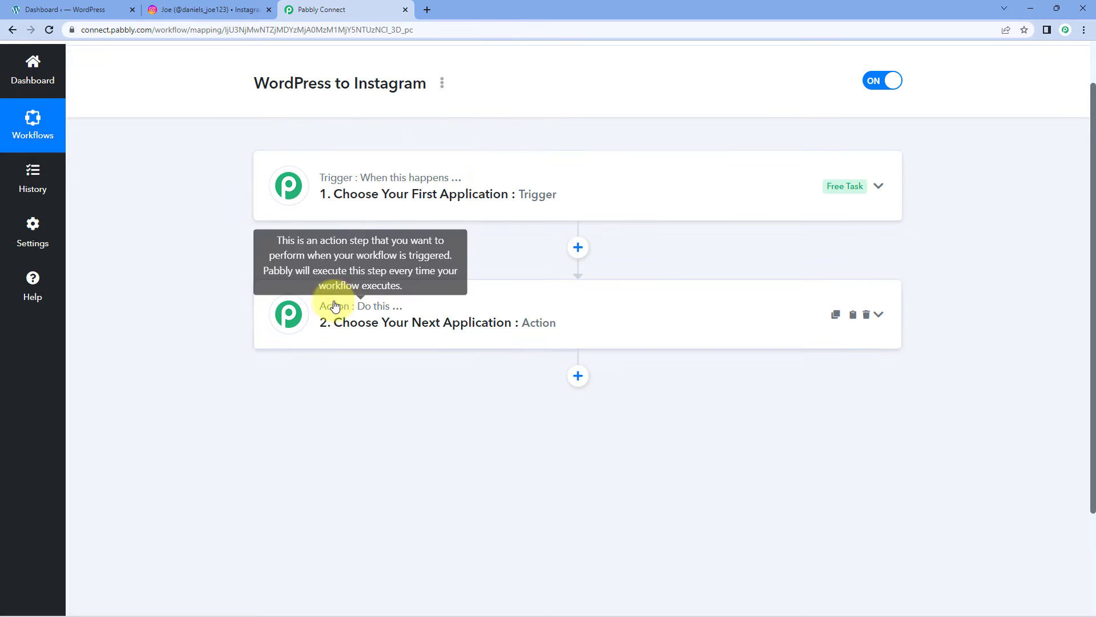
left_click(440, 179)
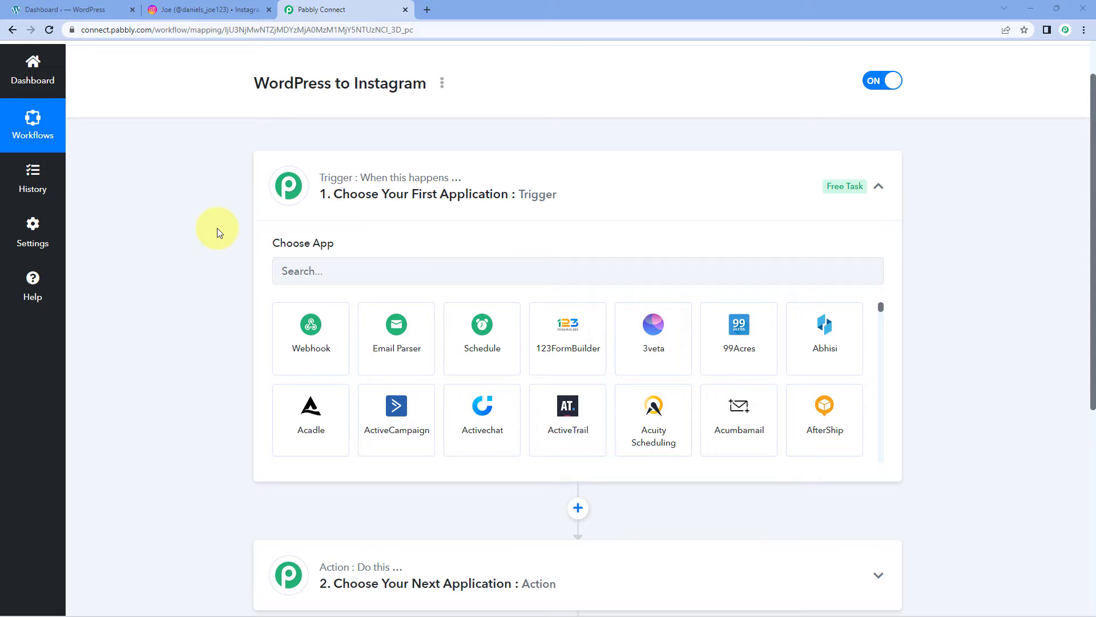
scroll(217, 228, "down", 2)
- Set the trigger app to WordPress with the New Post Published event
left_click(345, 150)
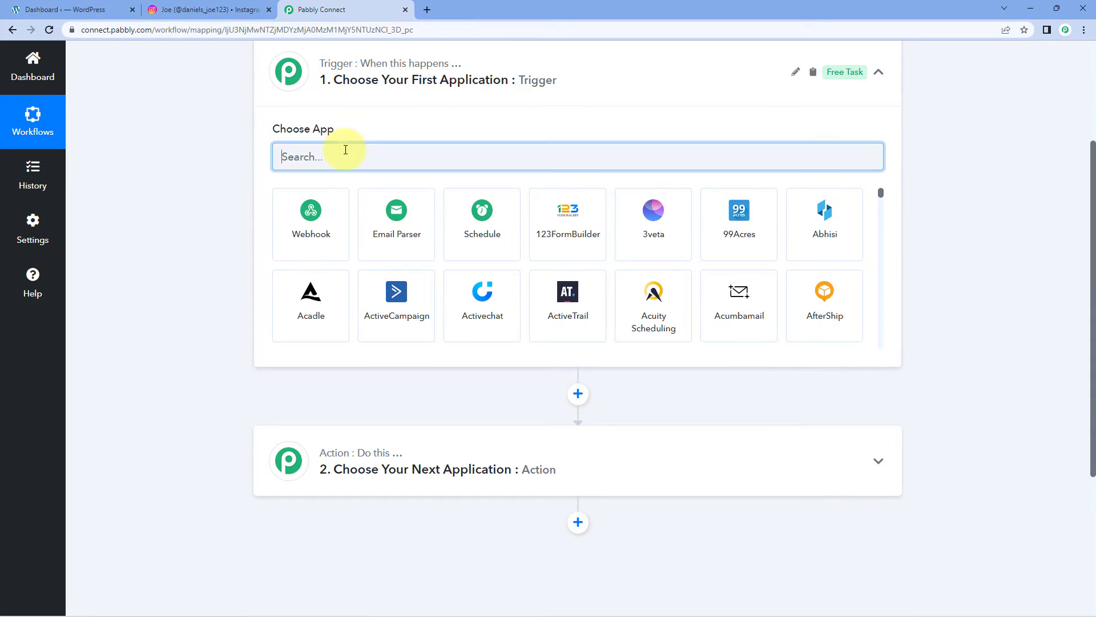
type("WordPress")
left_click(336, 222)
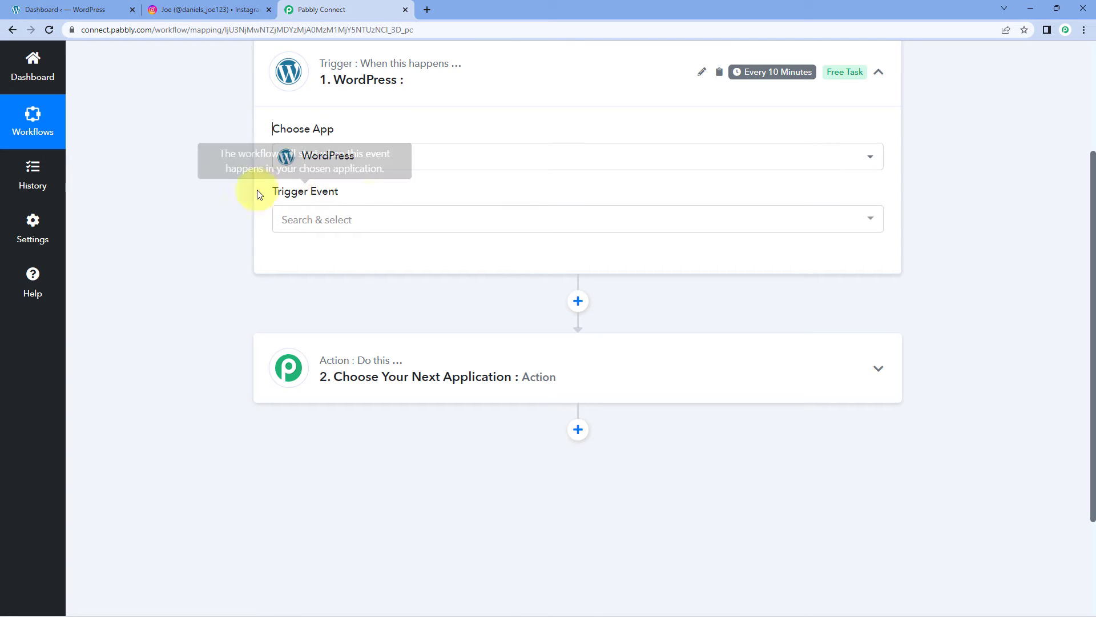
left_click(374, 224)
scroll(245, 239, "down", 1)
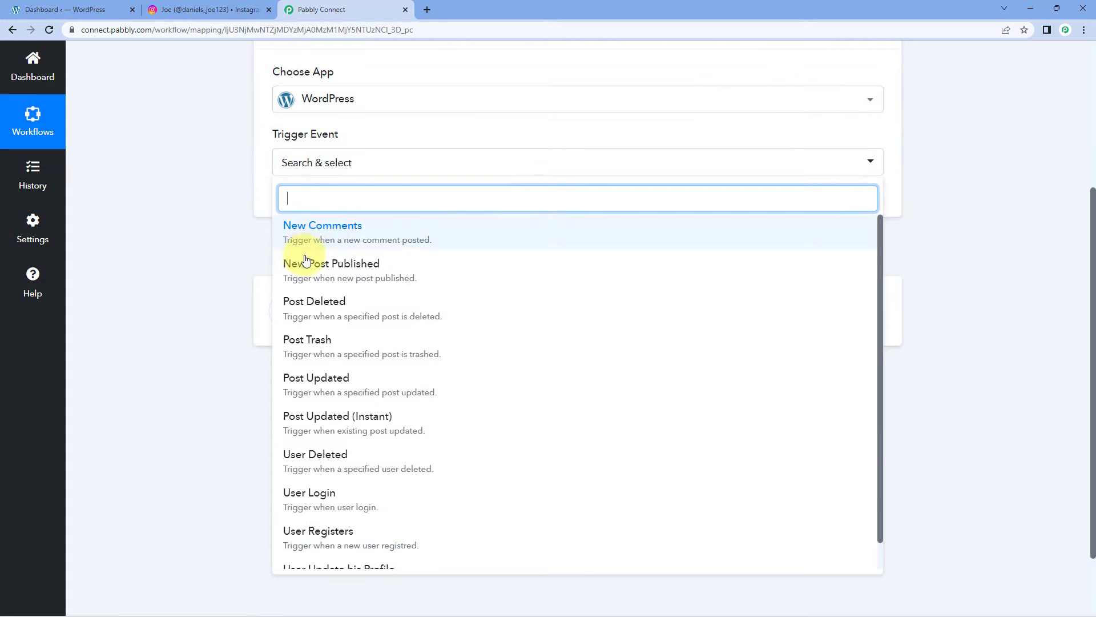
left_click(374, 267)
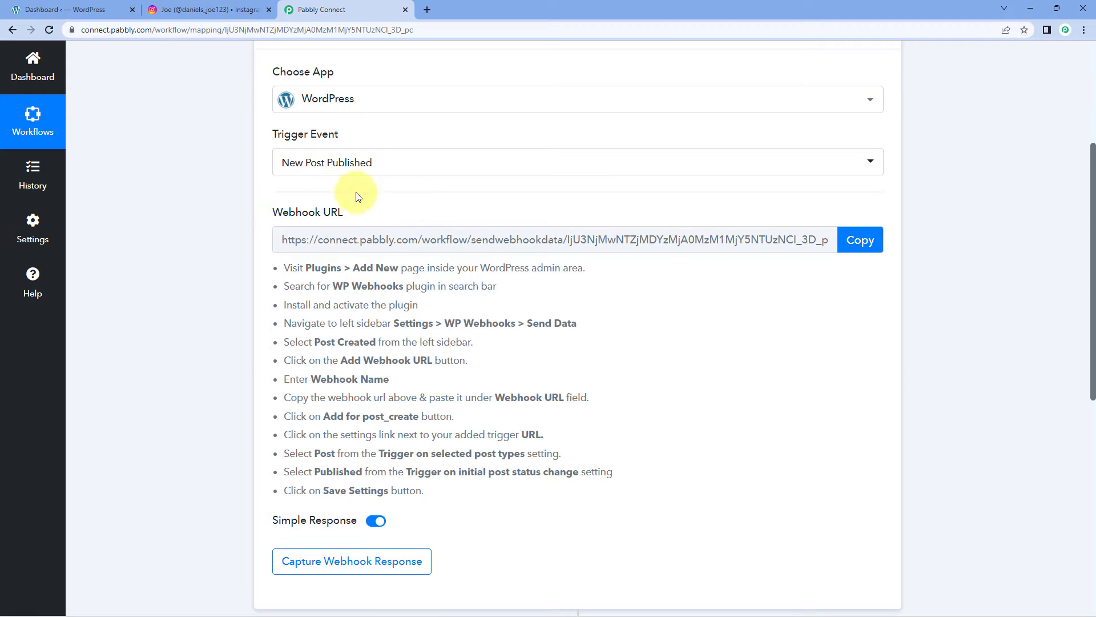
- Review the WordPress setup instructions, then go to the WordPress admin dashboard
left_click_drag(279, 265, 477, 492)
left_click(513, 380)
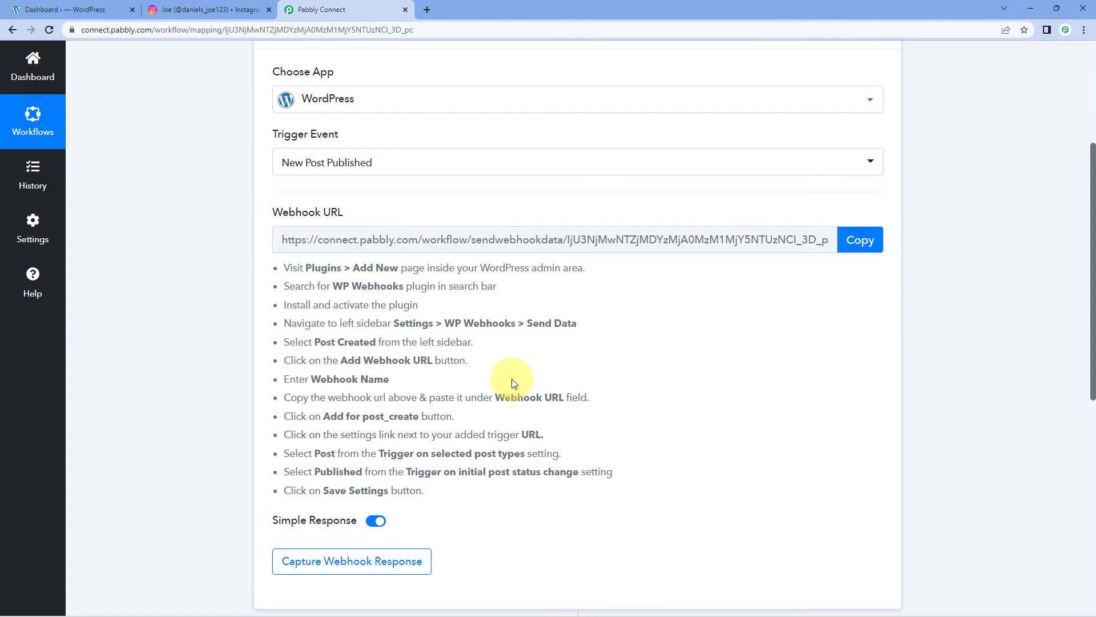
left_click(114, 13)
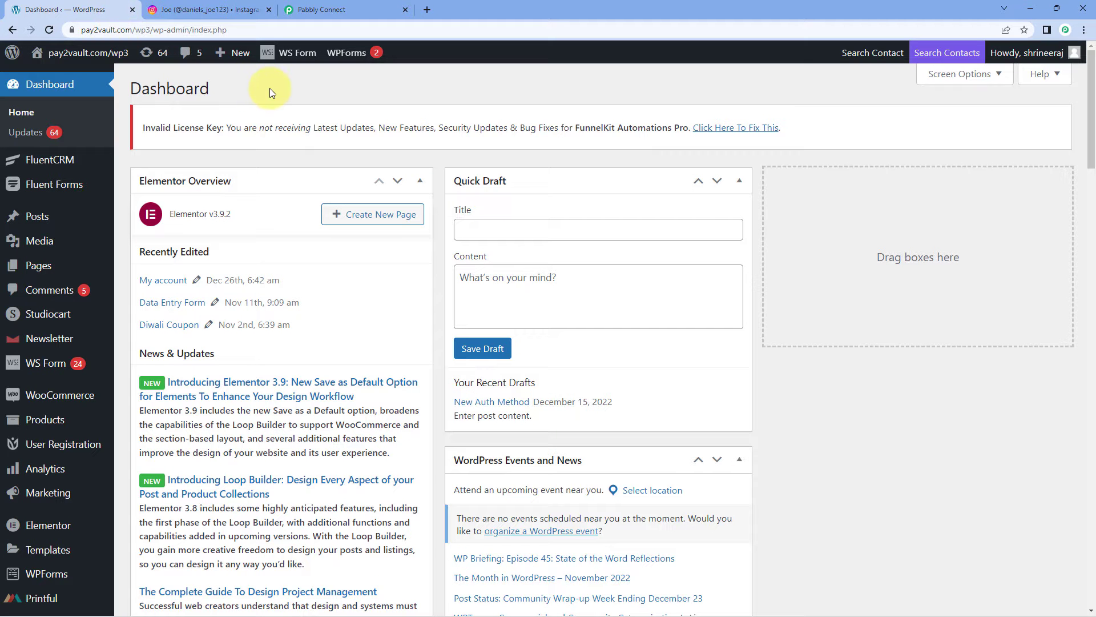
- Go to Plugins > Installed Plugins in the WordPress admin
scroll(256, 152, "down", 1)
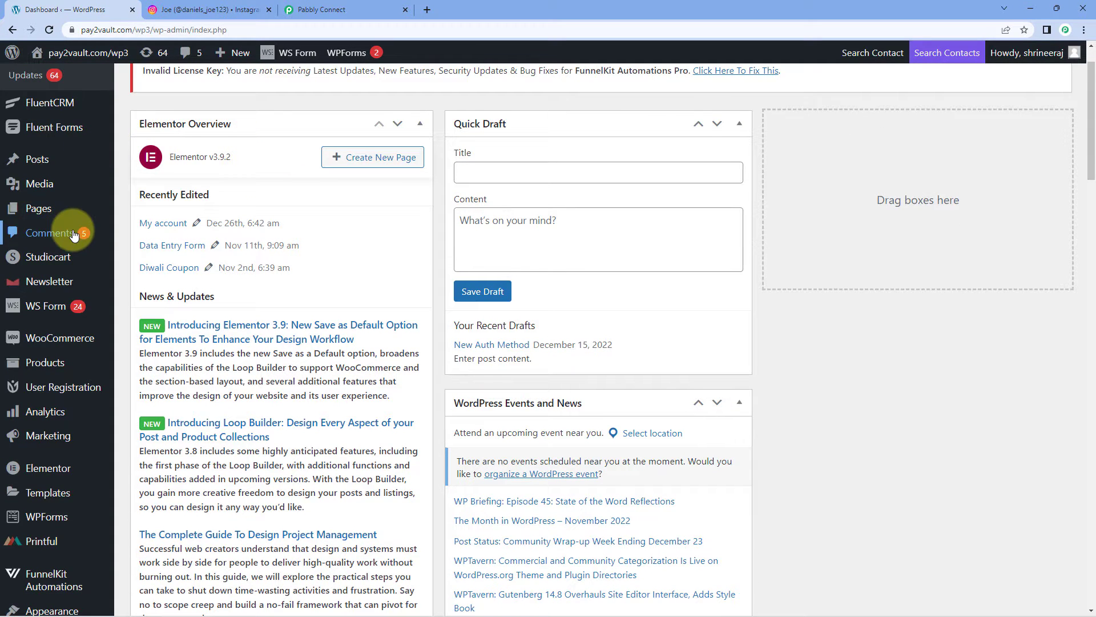
scroll(74, 228, "down", 2)
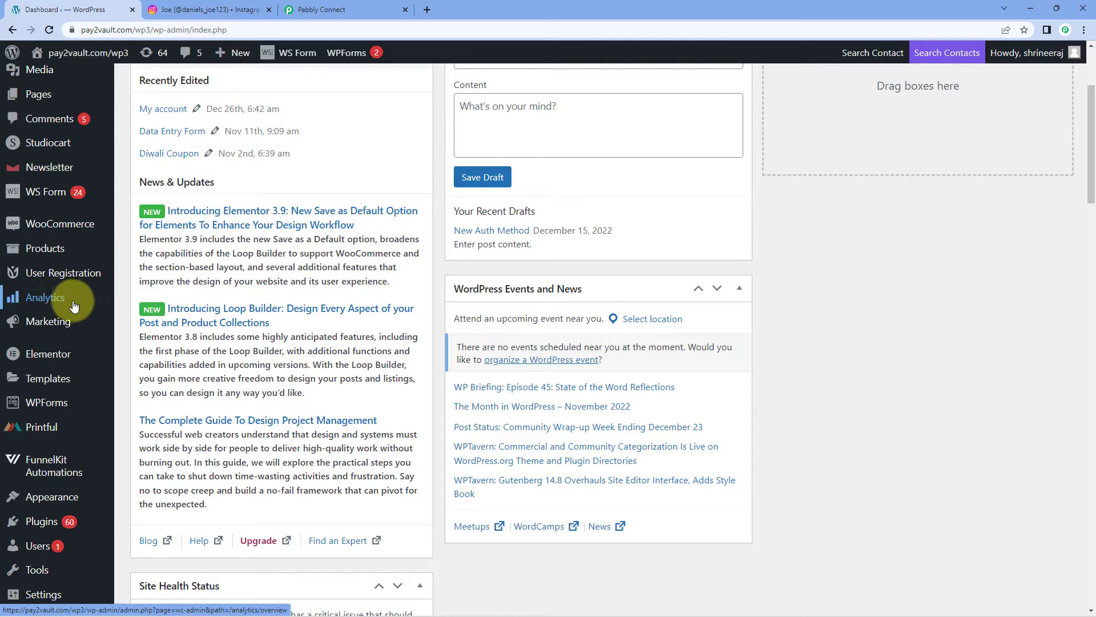
scroll(74, 305, "down", 1)
mouse_move(44, 471)
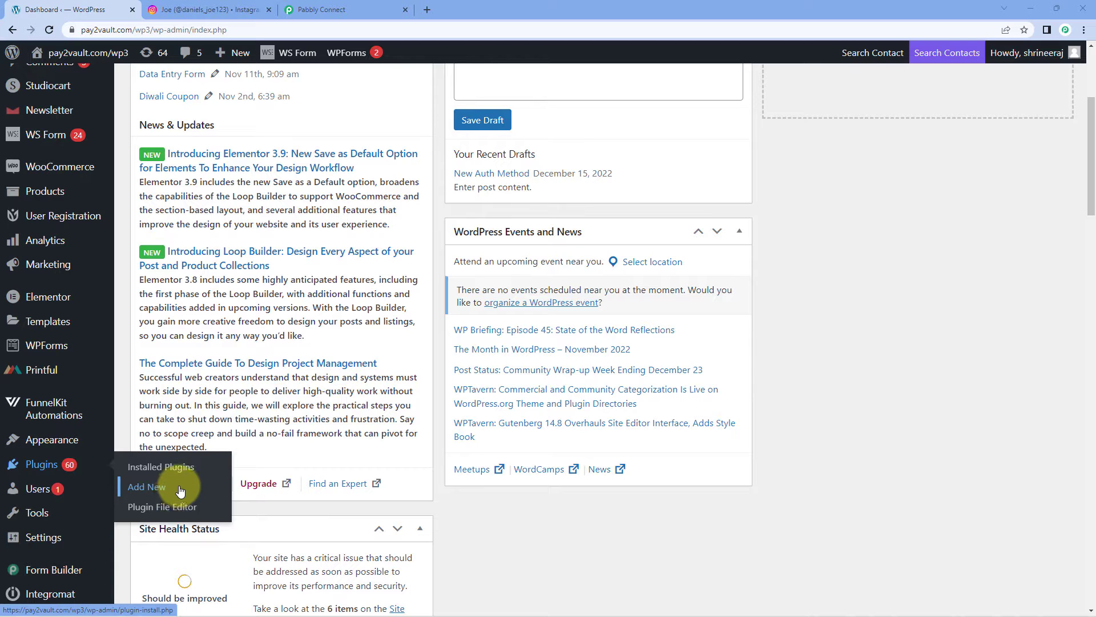
left_click(174, 466)
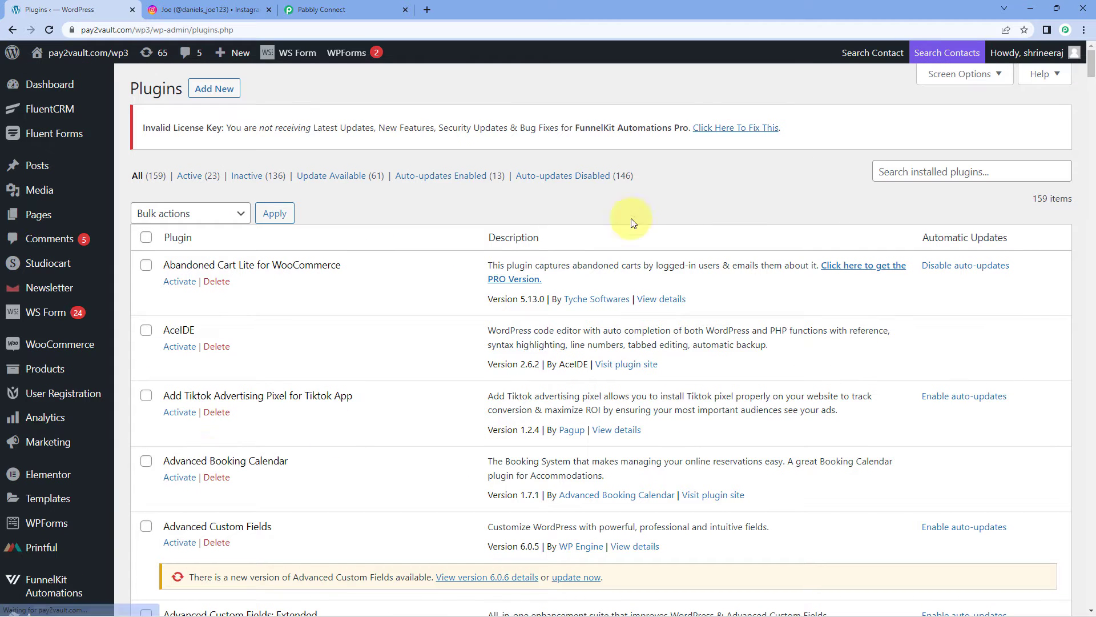
- Search 'WP Webhook' to confirm it is active, then open Settings > WP Webhooks
left_click(915, 172)
type("WP Webhooks")
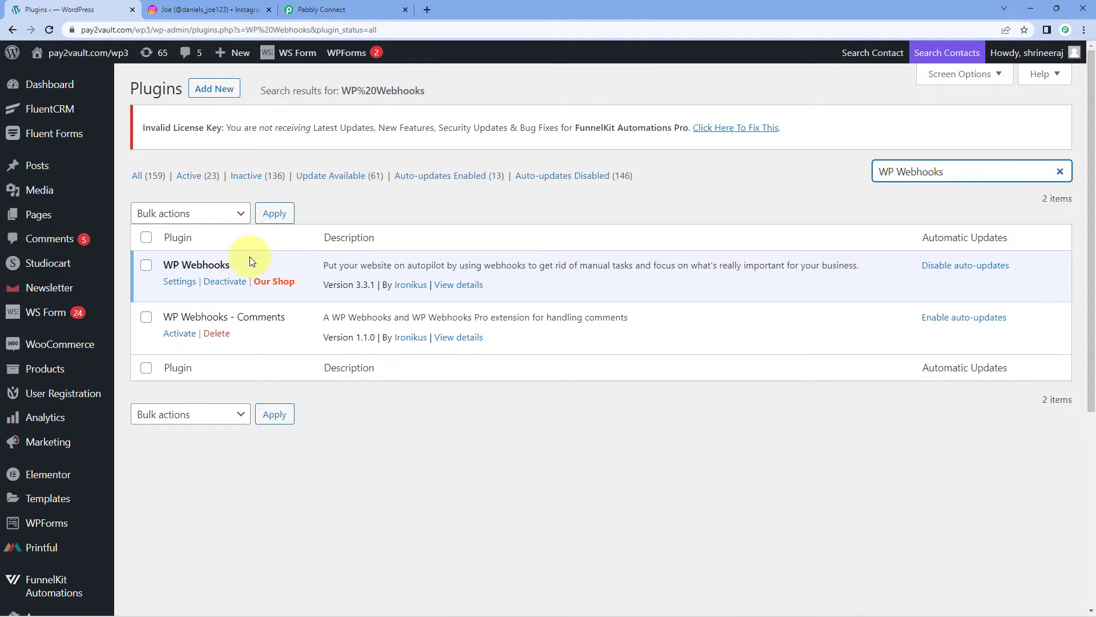
scroll(79, 299, "down", 4)
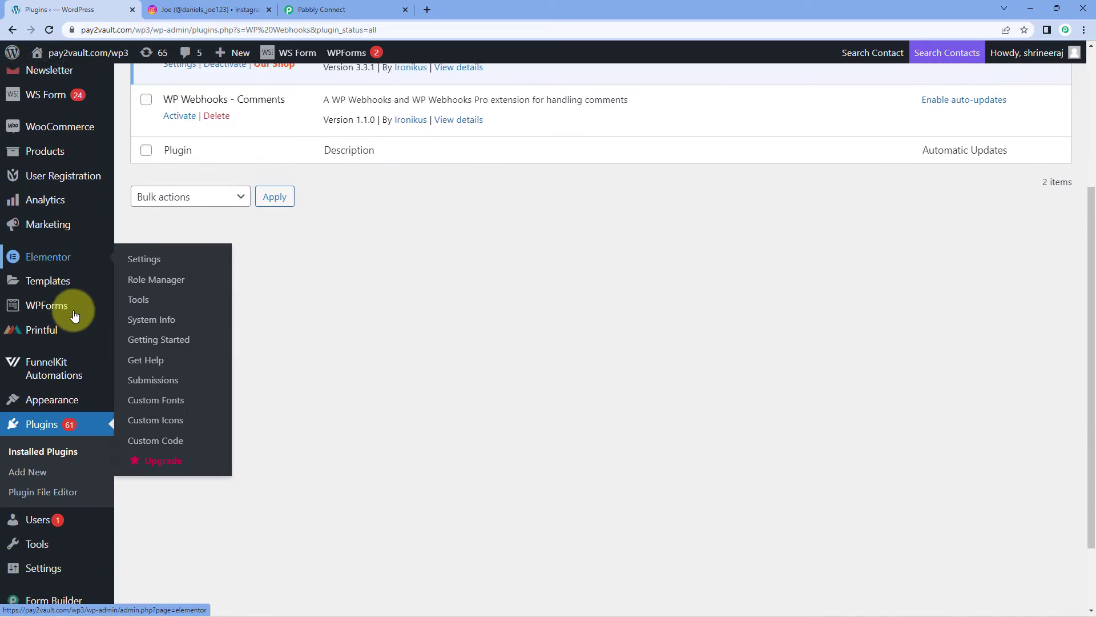
scroll(75, 315, "up", 4)
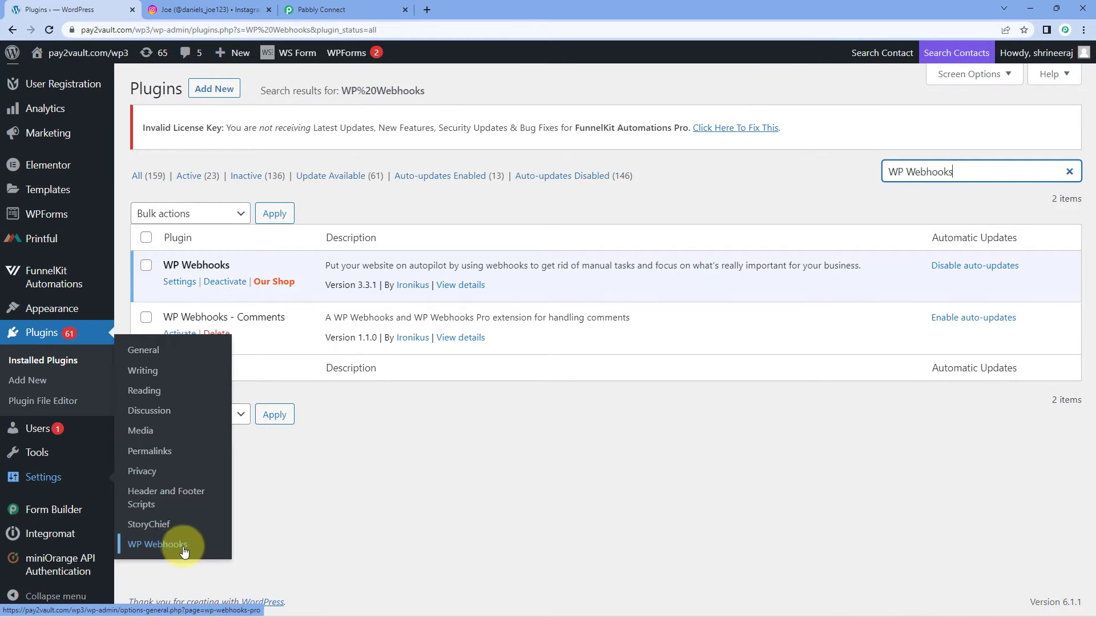
left_click(163, 547)
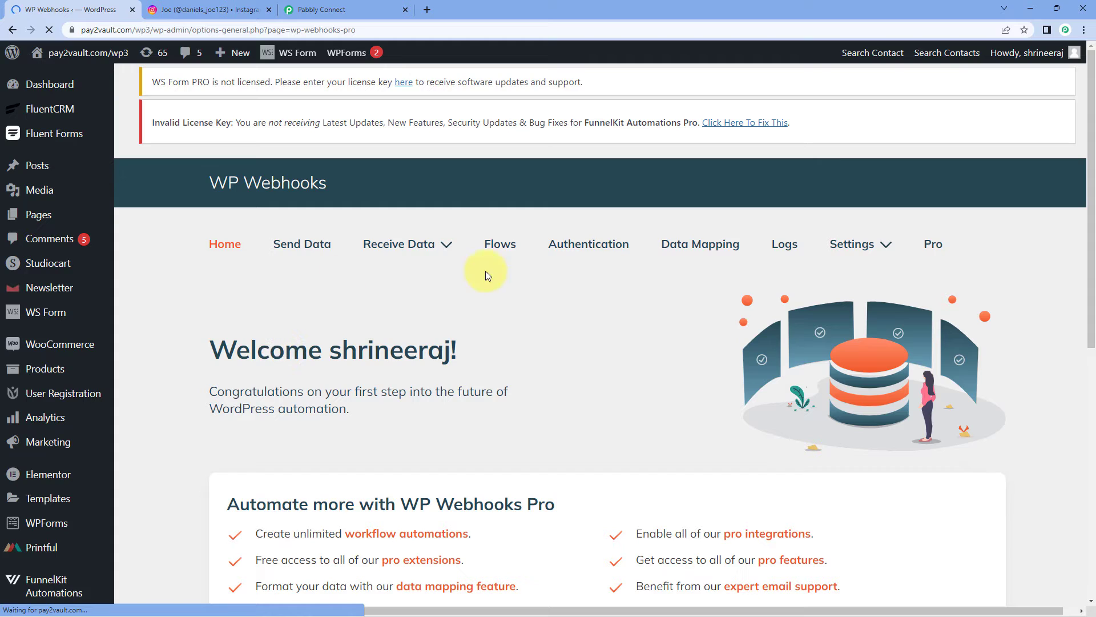
- Open the WP Webhooks Send Data page and select the Post created trigger
mouse_move(465, 244)
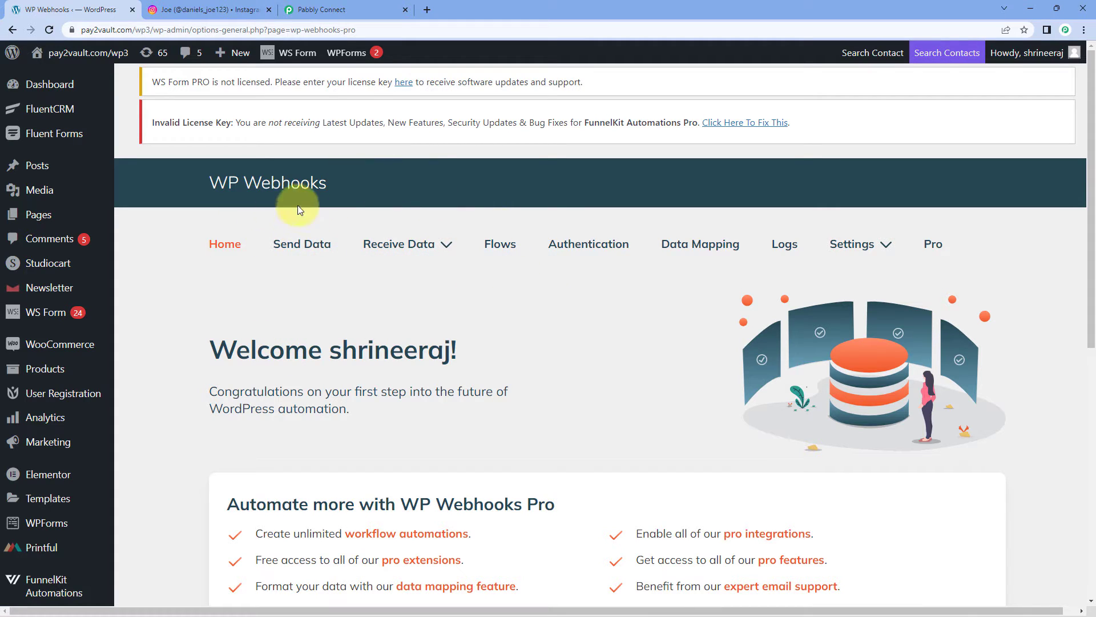
left_click(304, 246)
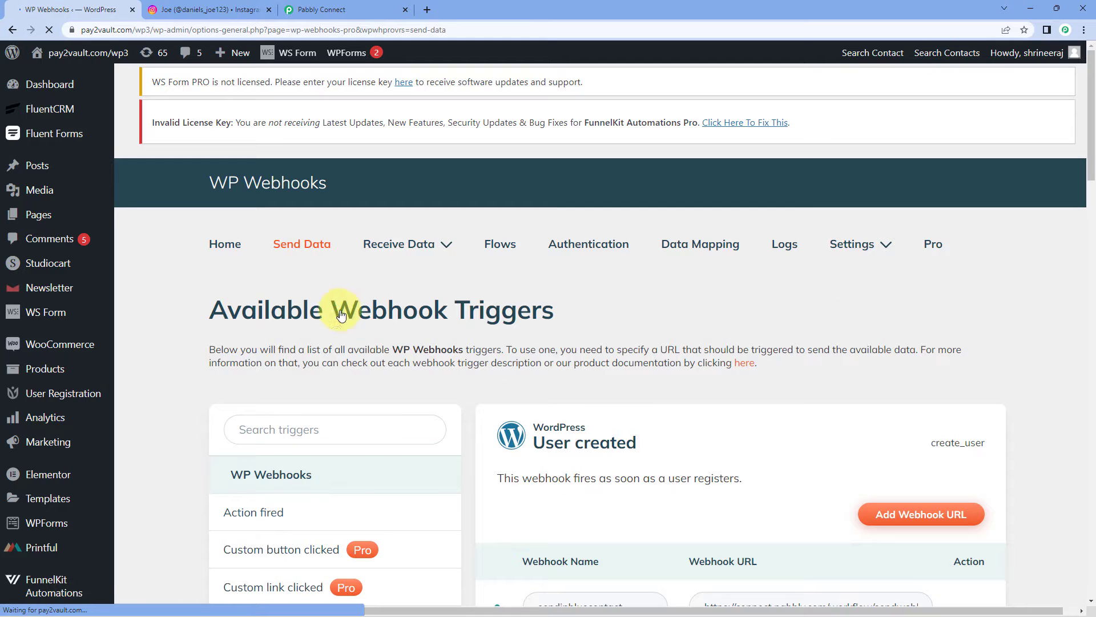
scroll(476, 276, "down", 2)
scroll(476, 277, "down", 3)
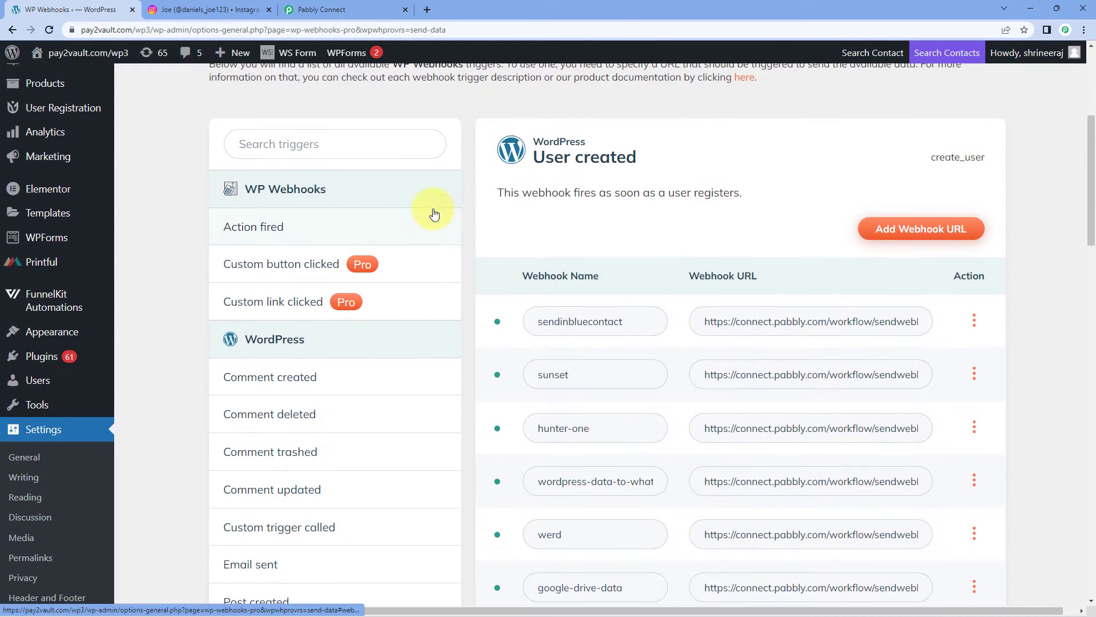
scroll(183, 250, "down", 1)
scroll(174, 253, "down", 2)
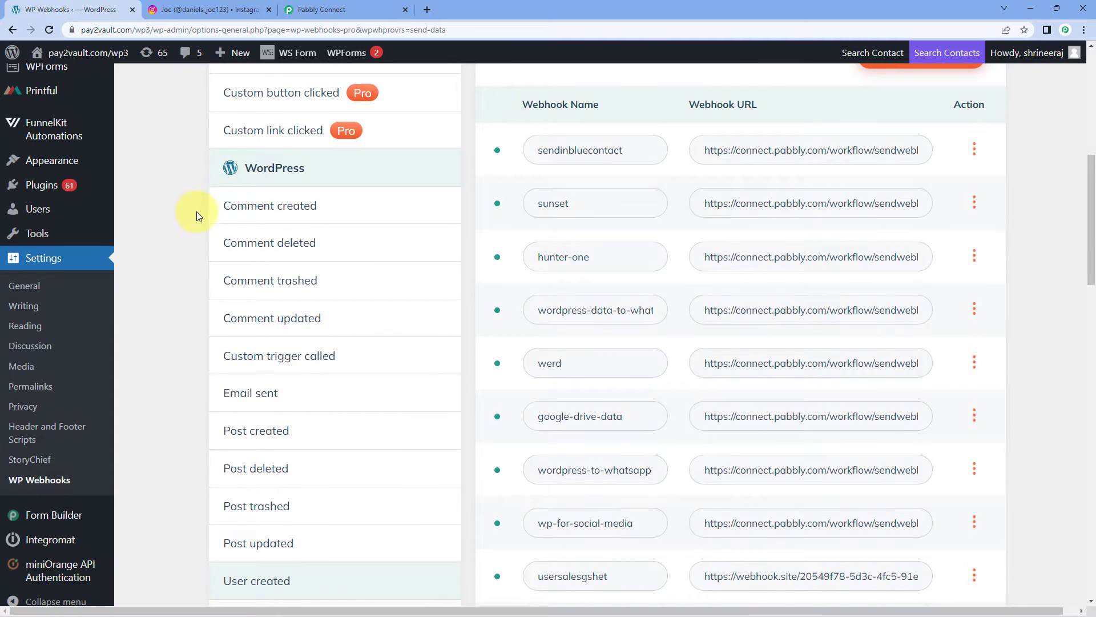
scroll(197, 206, "down", 3)
scroll(187, 257, "down", 3)
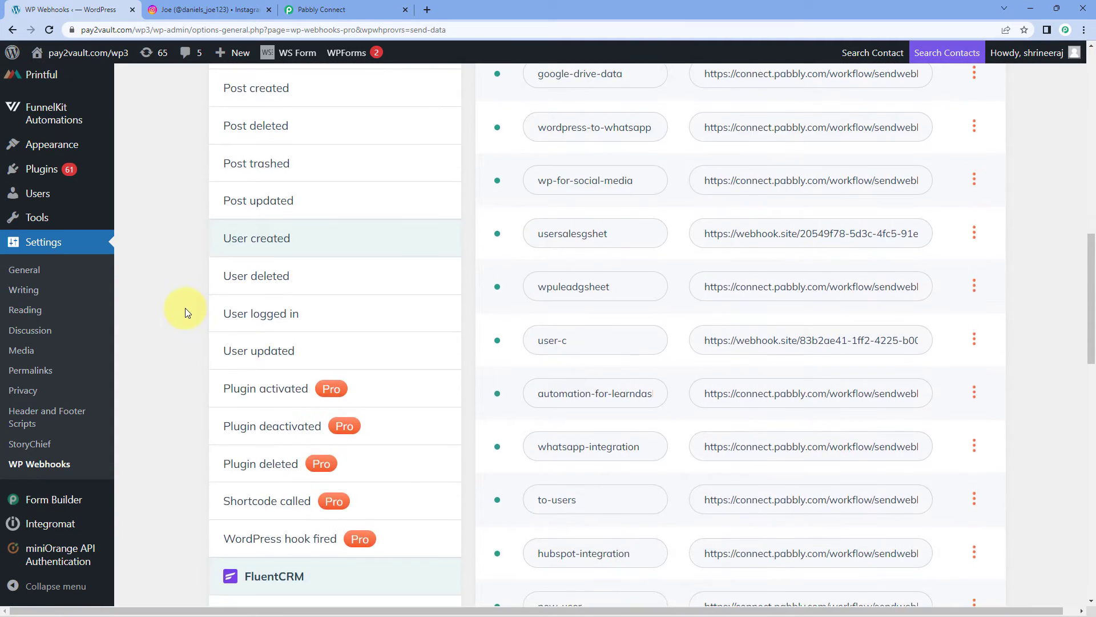
scroll(185, 309, "up", 4)
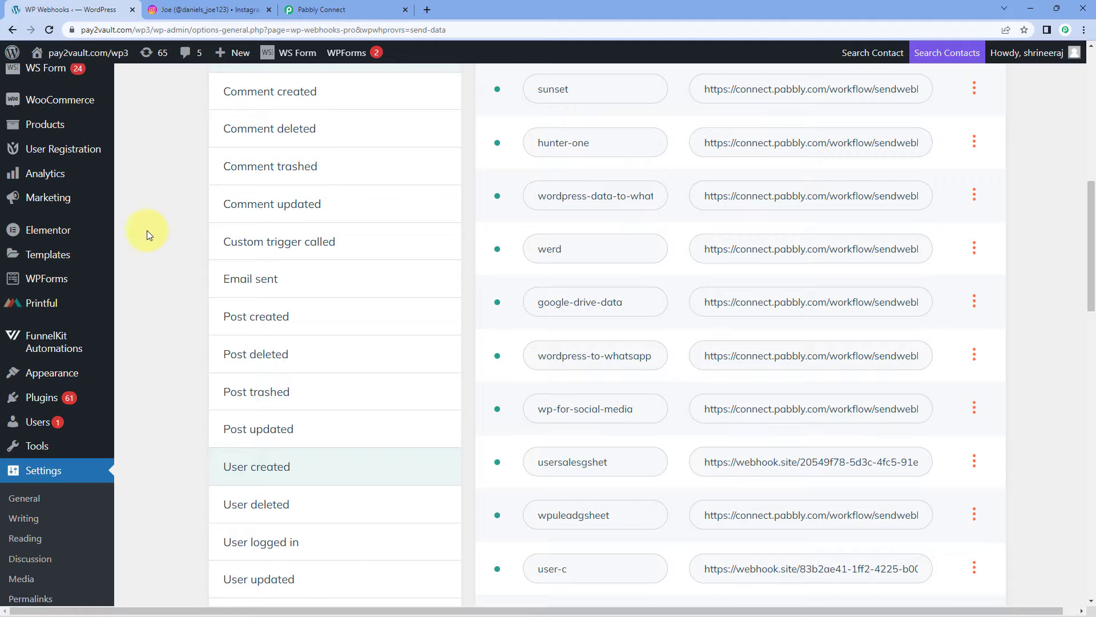
left_click(298, 320)
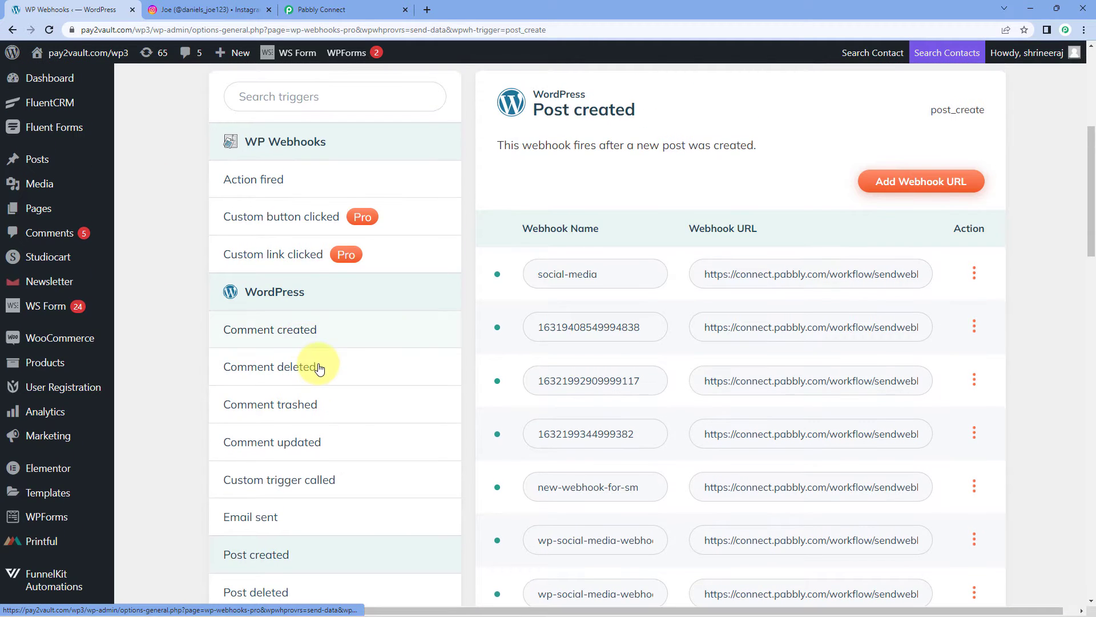
- Start a new post_create webhook and name it 'Pabbly'
left_click(917, 193)
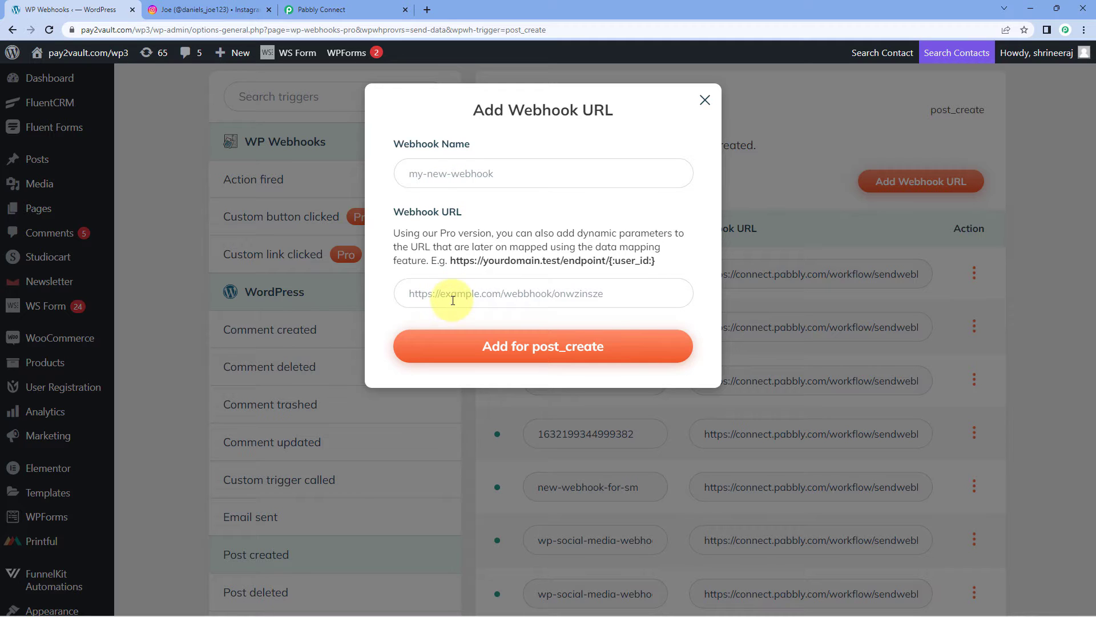
left_click(461, 177)
type("{")
key("BackSpace")
type("Pabbly")
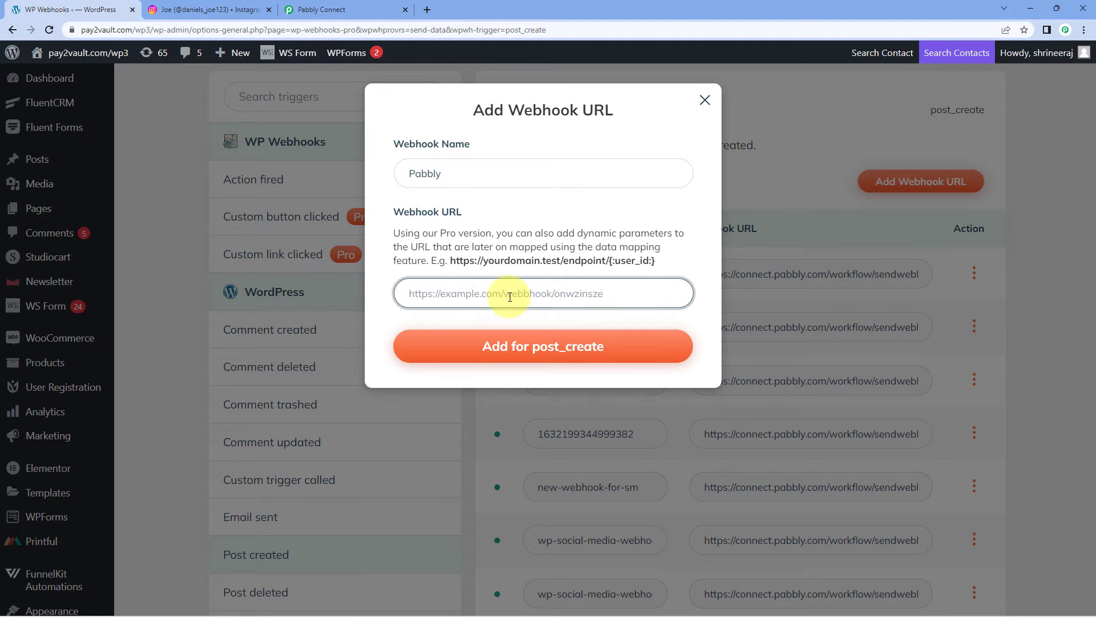
- Paste the copied Pabbly Connect webhook URL and add the webhook for post_create
left_click(354, 10)
left_click(860, 239)
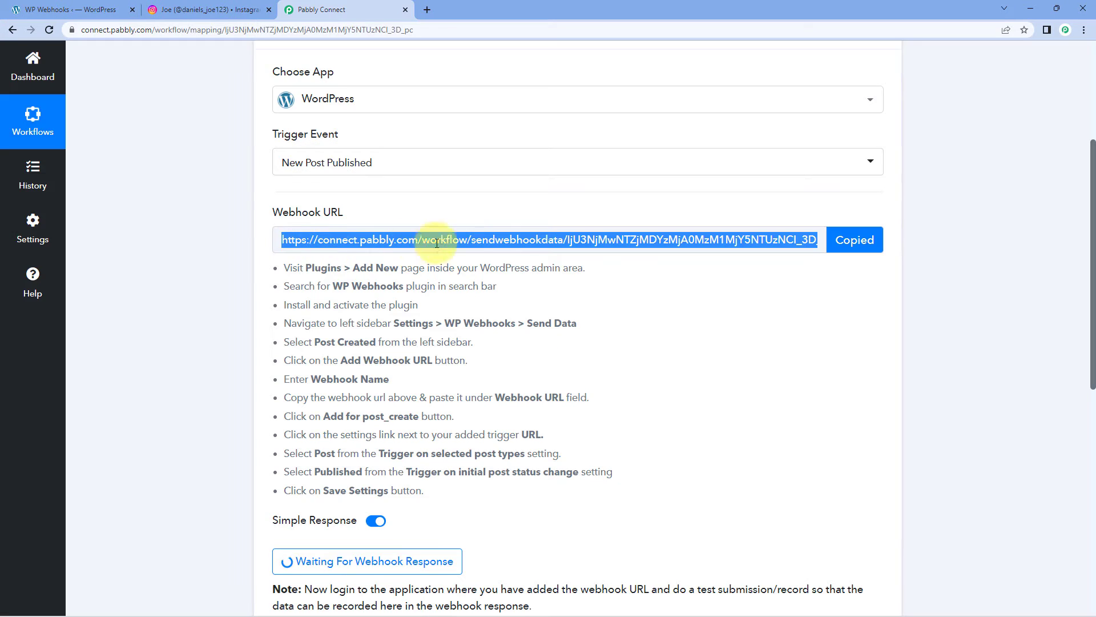
left_click(92, 10)
right_click(439, 298)
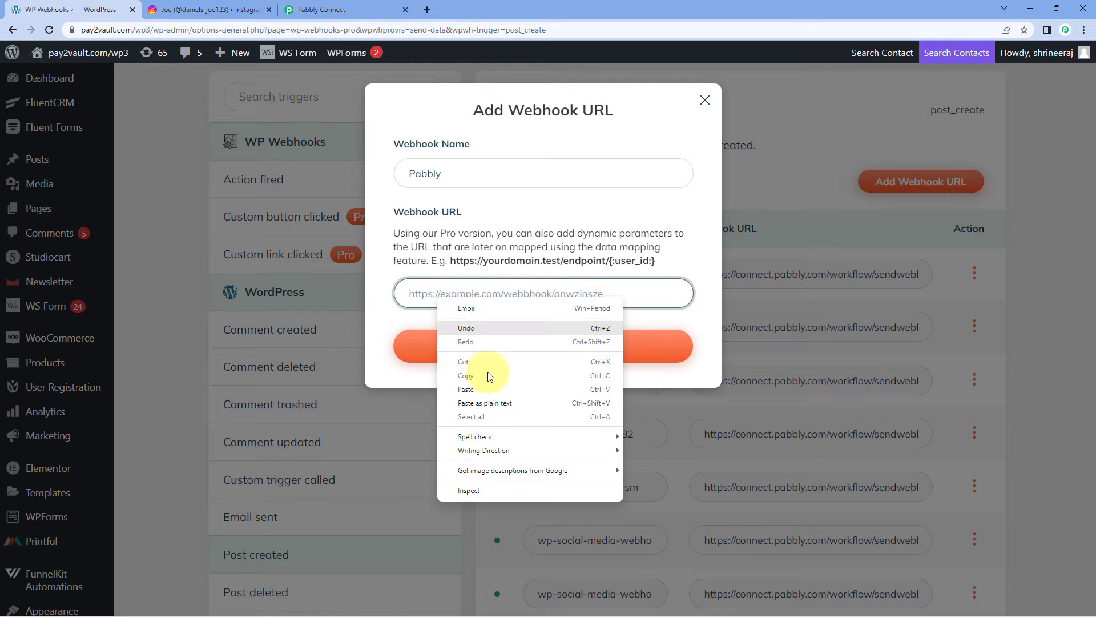
left_click(485, 386)
left_click(462, 350)
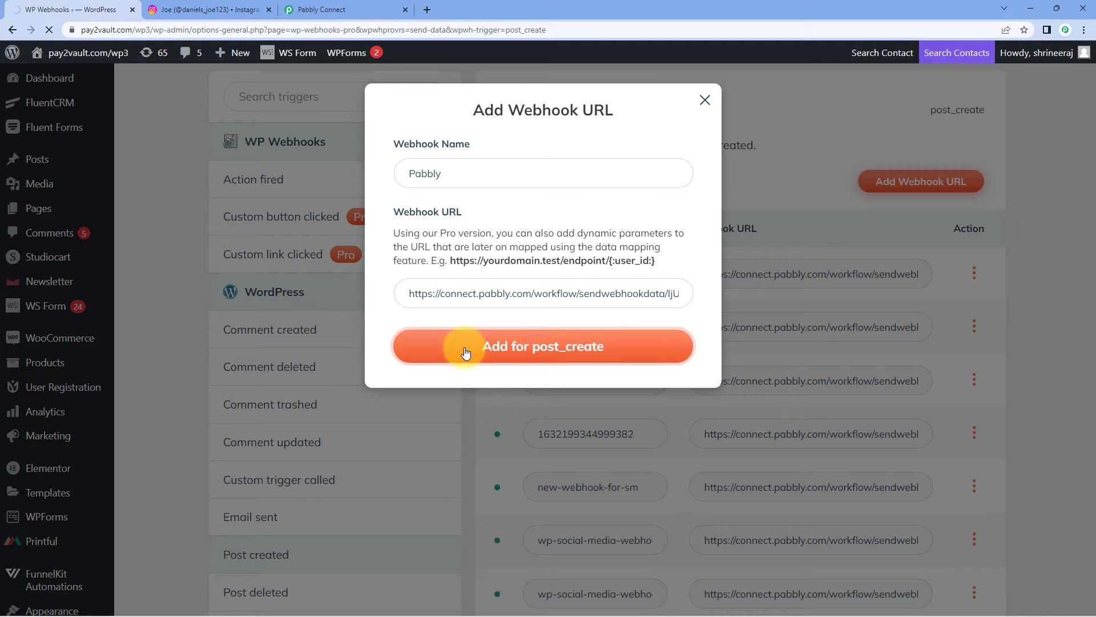
scroll(581, 357, "down", 12)
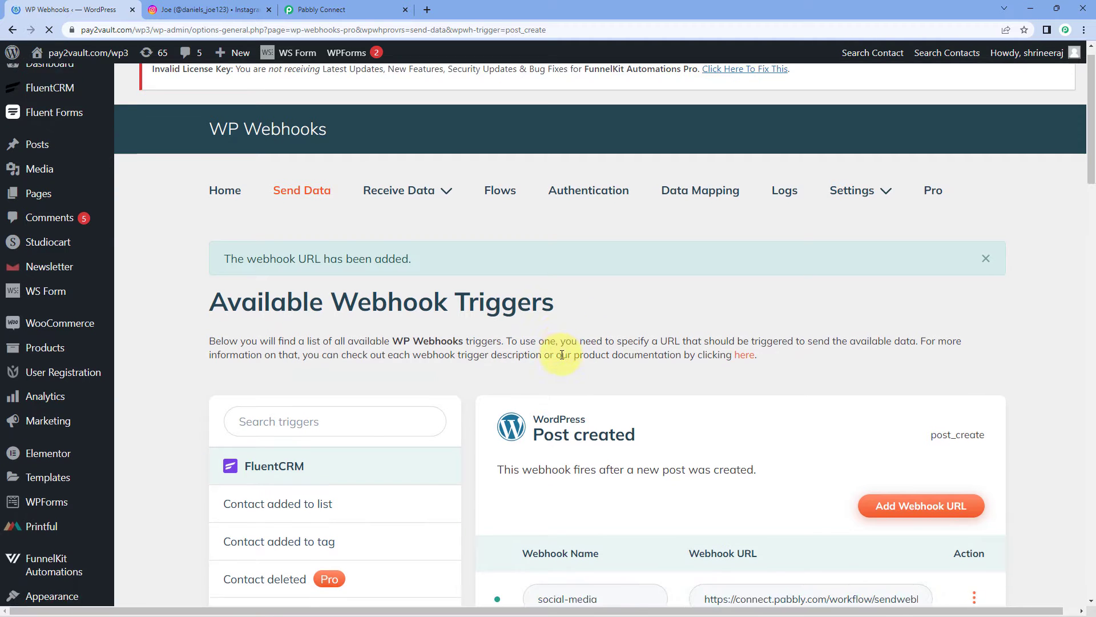
scroll(512, 340, "down", 10)
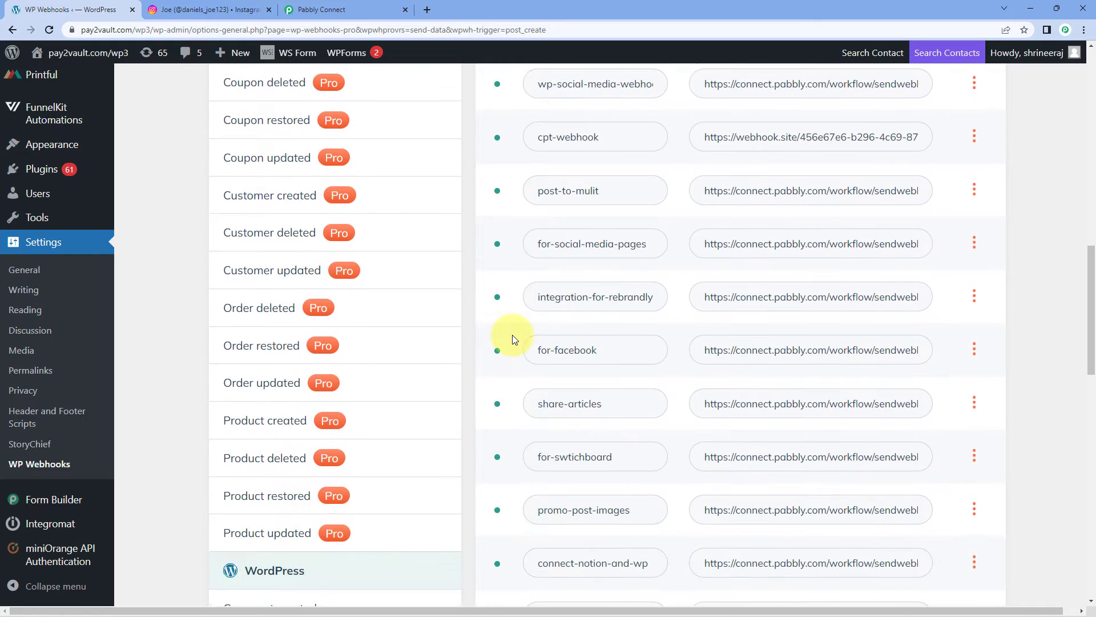
scroll(512, 340, "down", 3)
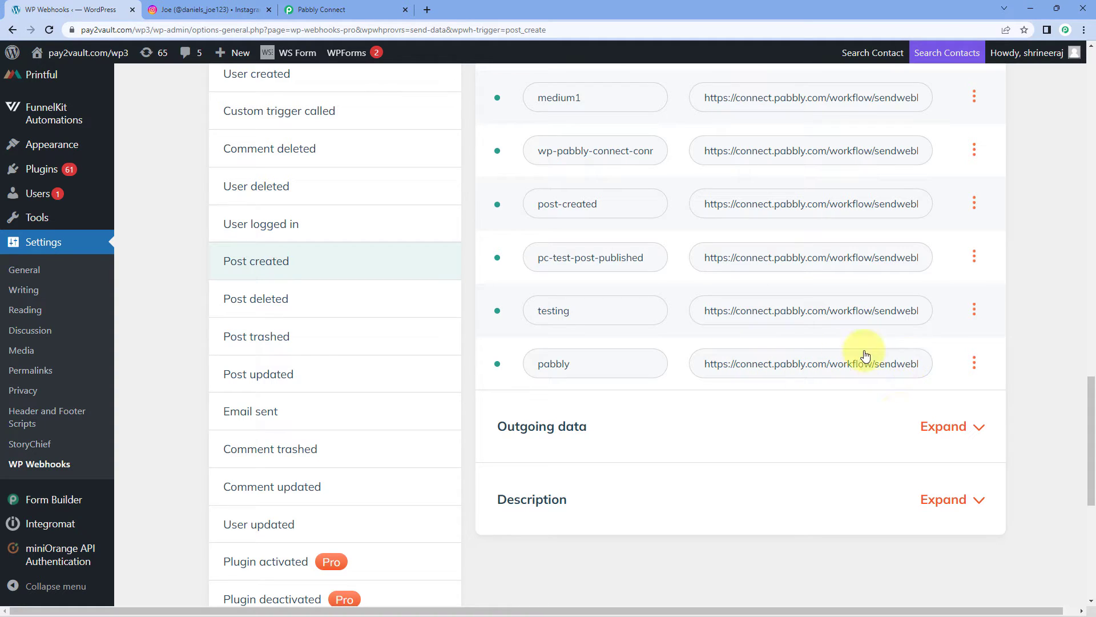
- Open the pabbly webhook's Settings and limit it to the Post type
left_click(974, 365)
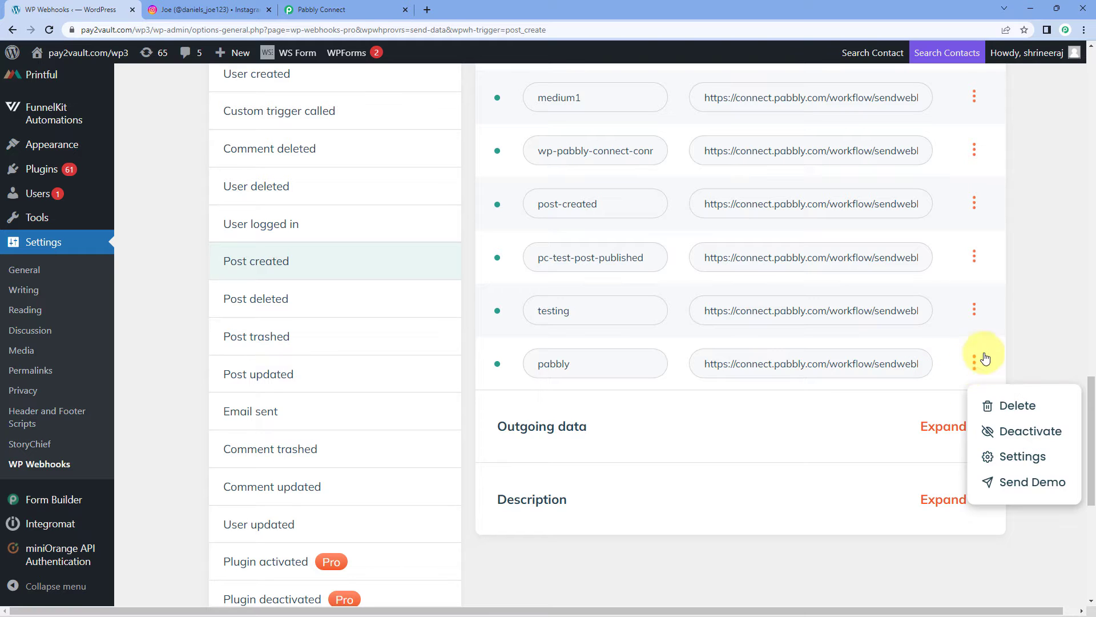
left_click(1007, 464)
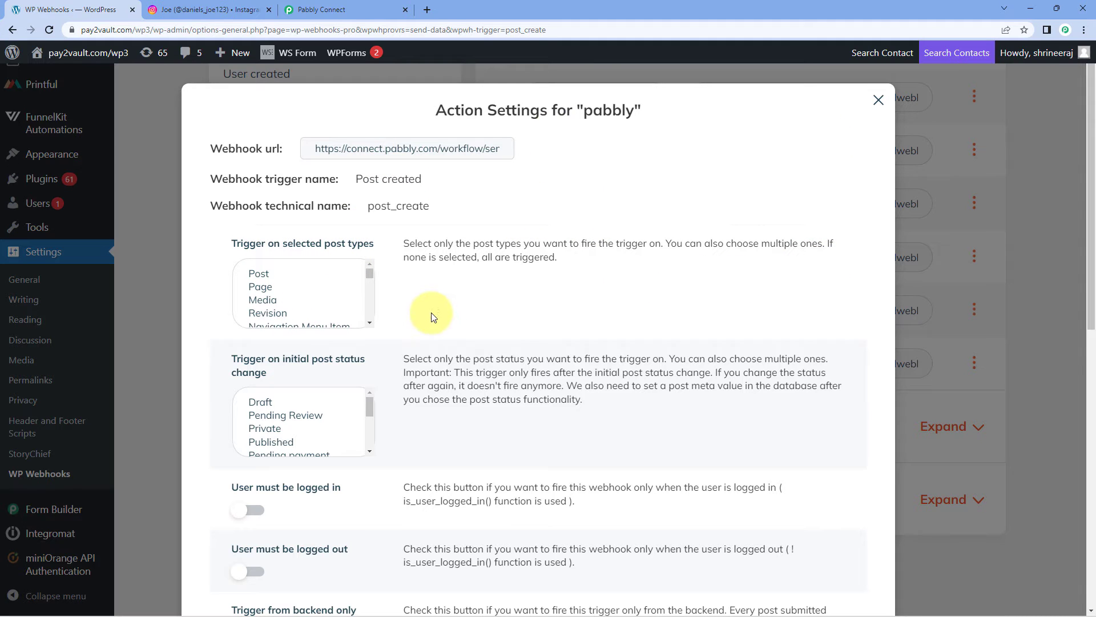
scroll(423, 263, "down", 1)
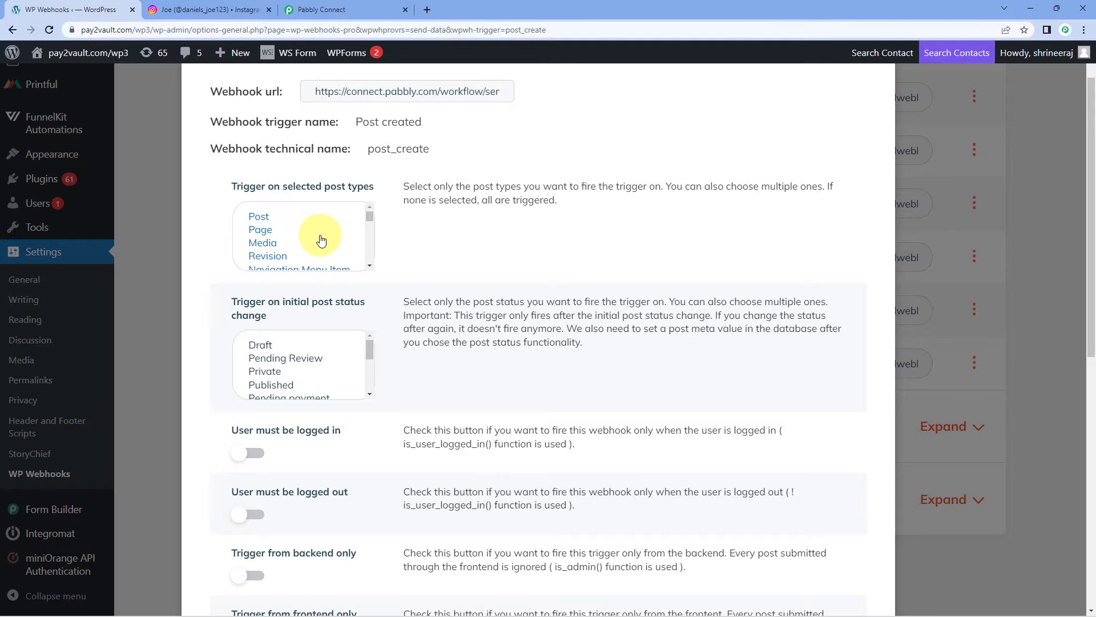
scroll(320, 242, "down", 3)
scroll(309, 225, "up", 3)
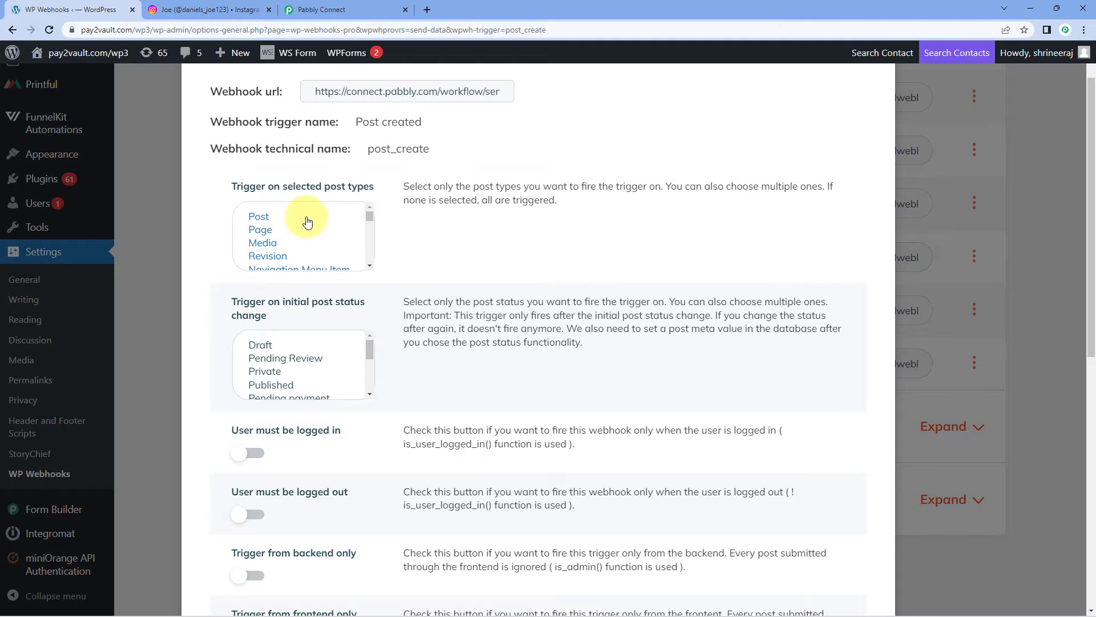
left_click(264, 220)
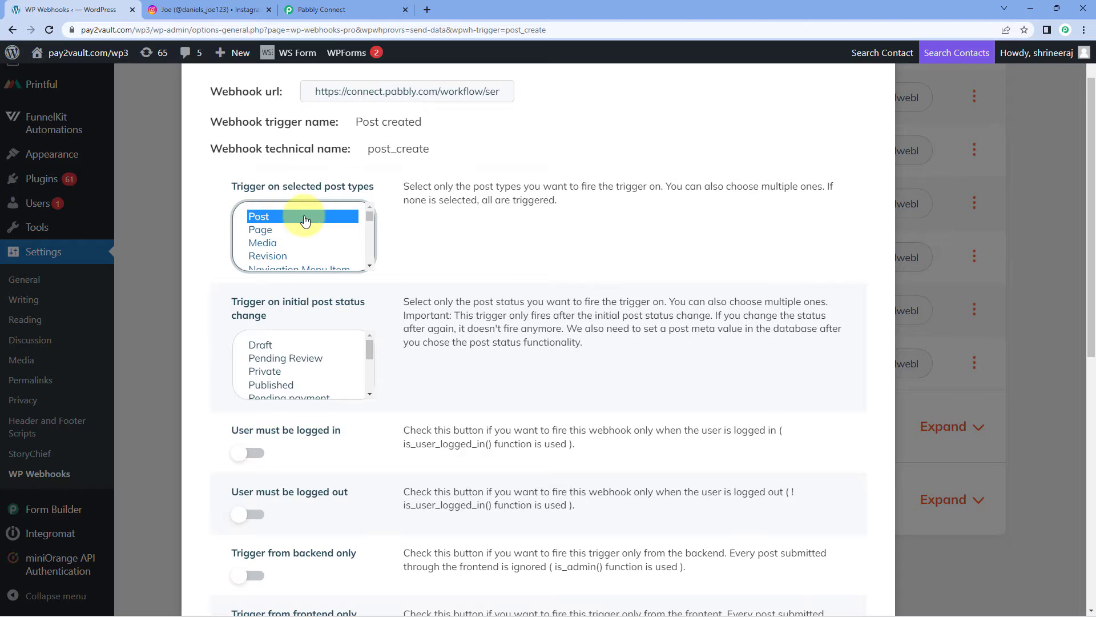
- Restrict firing to the Published status and save the settings
scroll(248, 237, "down", 1)
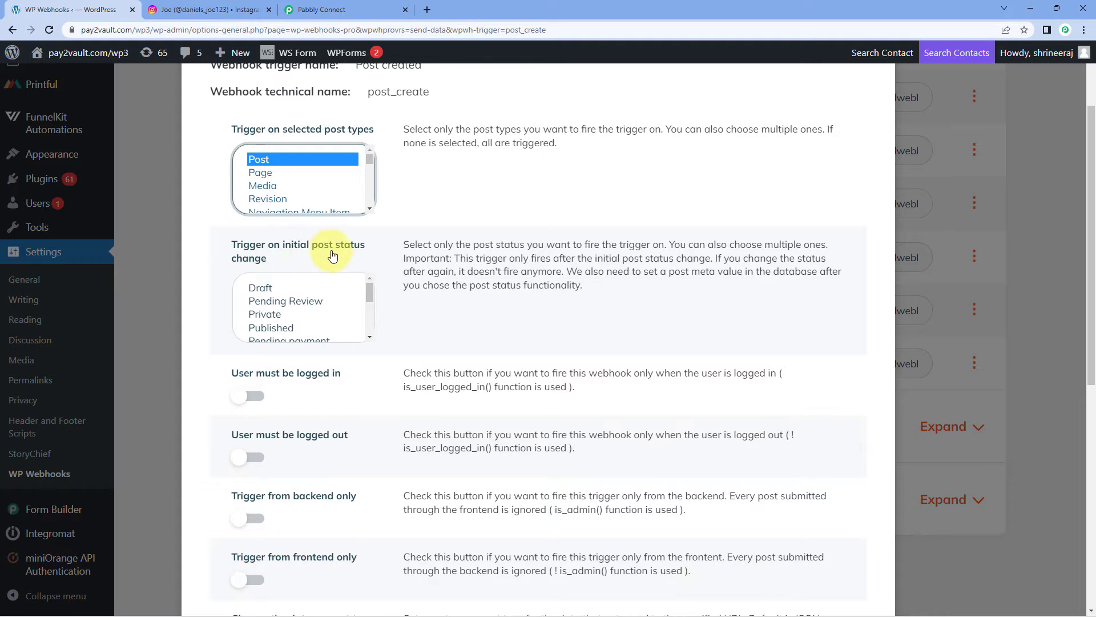
scroll(314, 283, "down", 3)
scroll(313, 283, "up", 3)
left_click(294, 330)
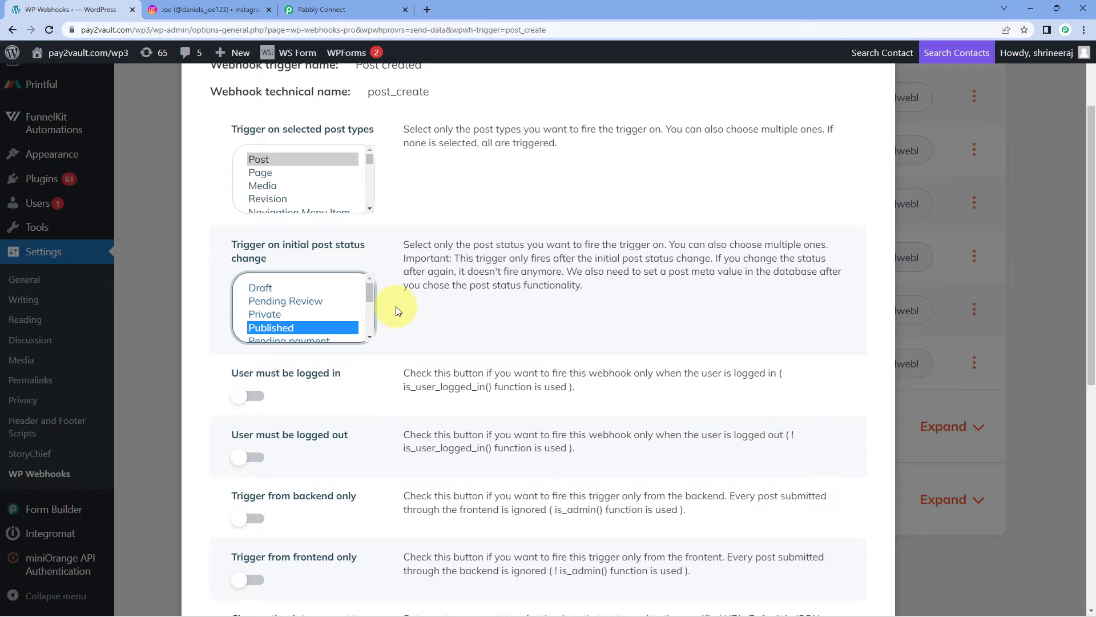
scroll(396, 306, "down", 8)
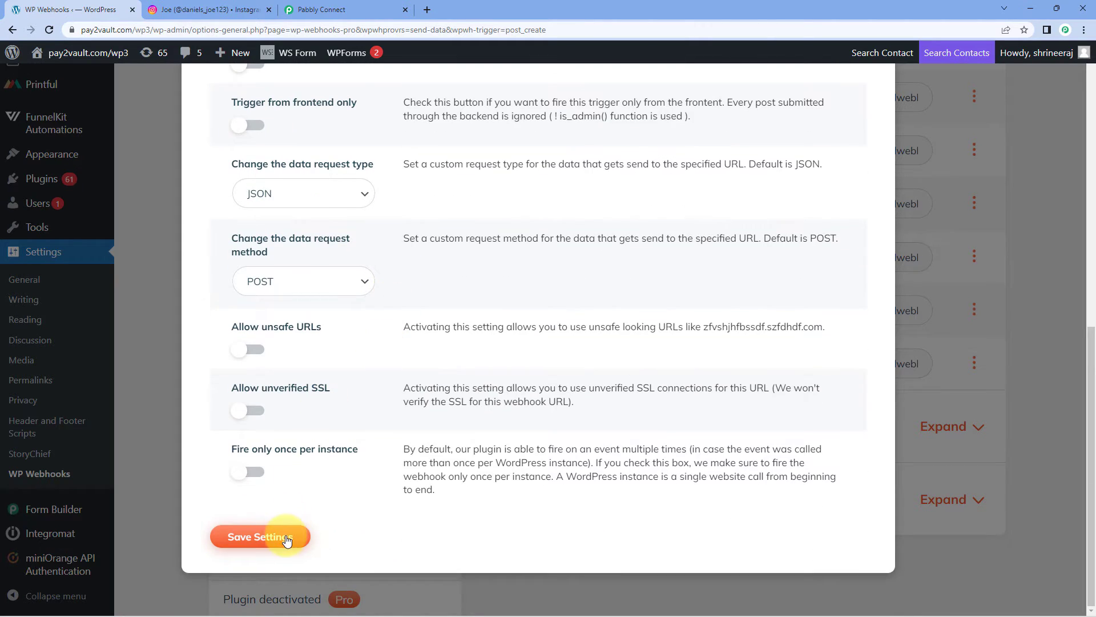
left_click(288, 540)
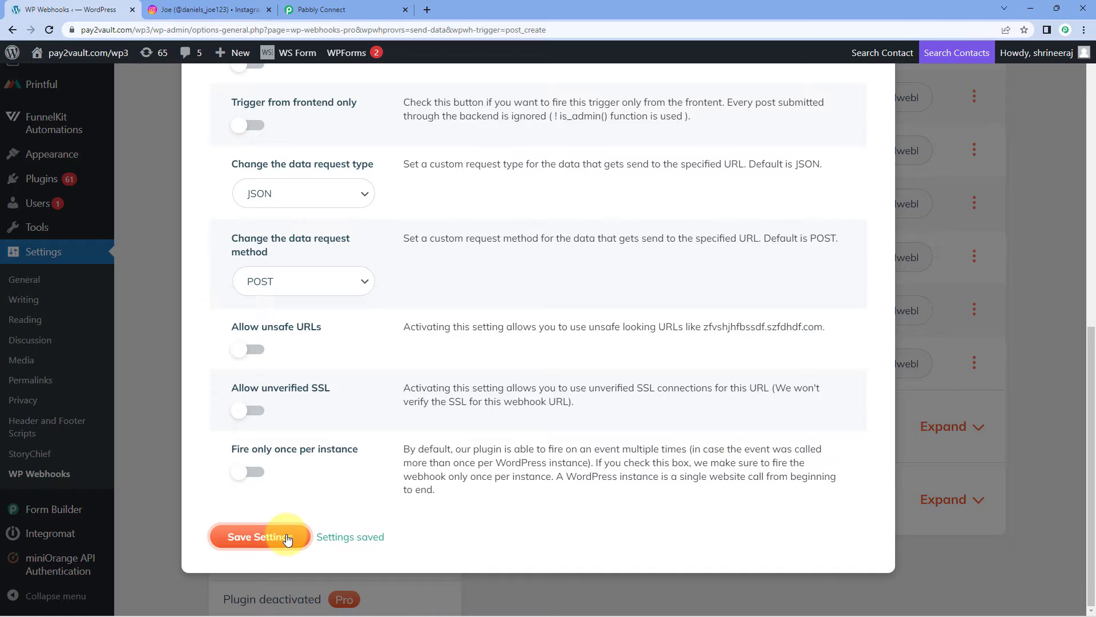
scroll(391, 427, "up", 10)
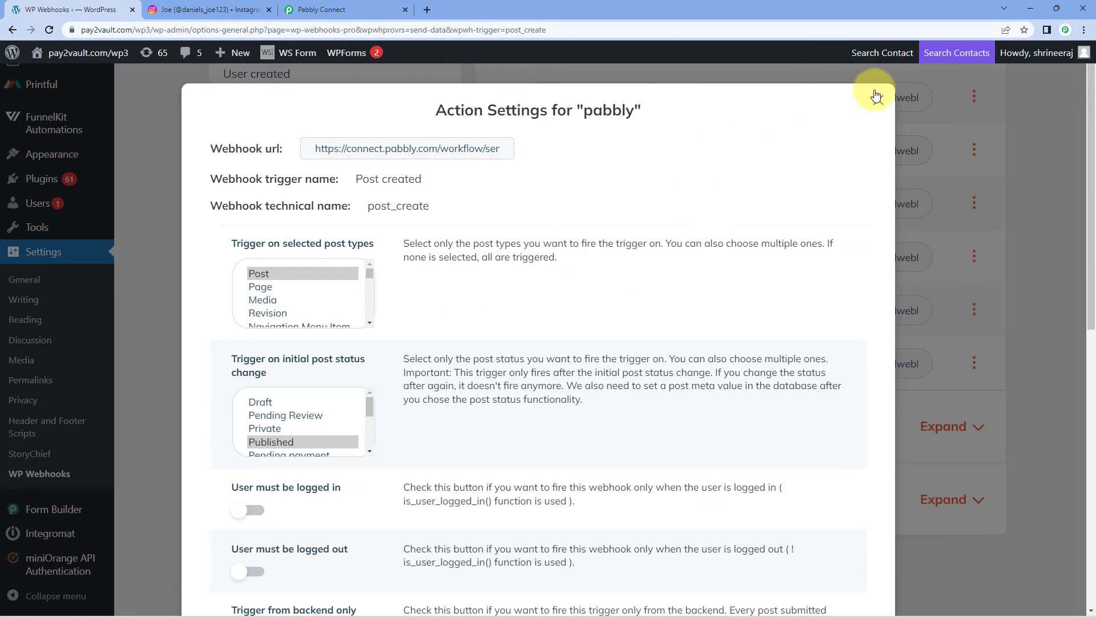
- Close Action Settings, check the waiting Pabbly Connect trigger, and return to WordPress
left_click(877, 103)
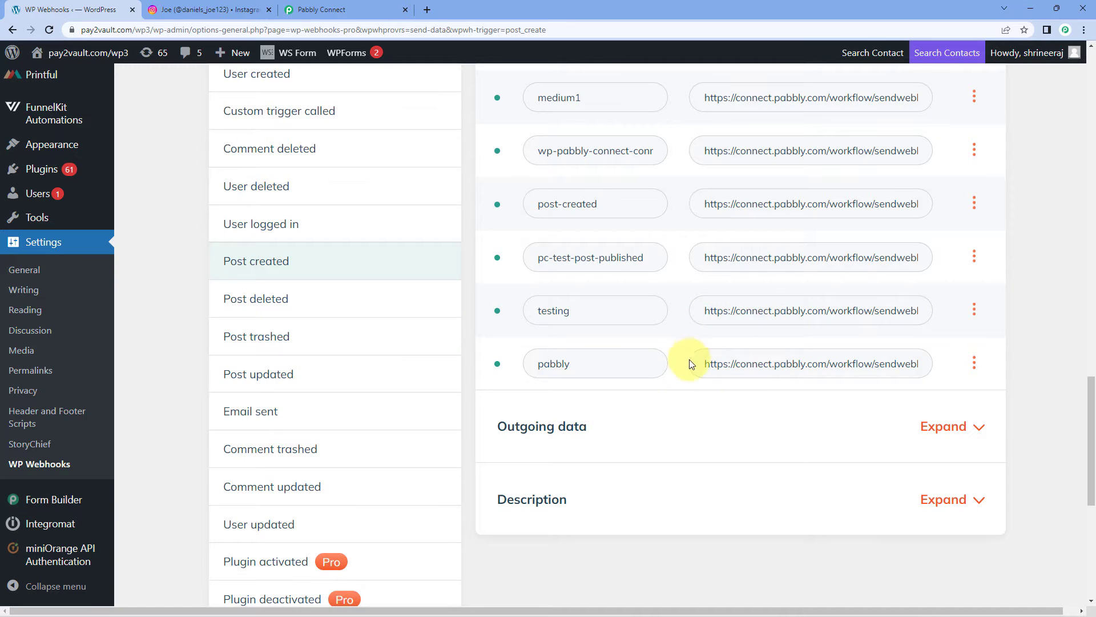
scroll(701, 362, "up", 1)
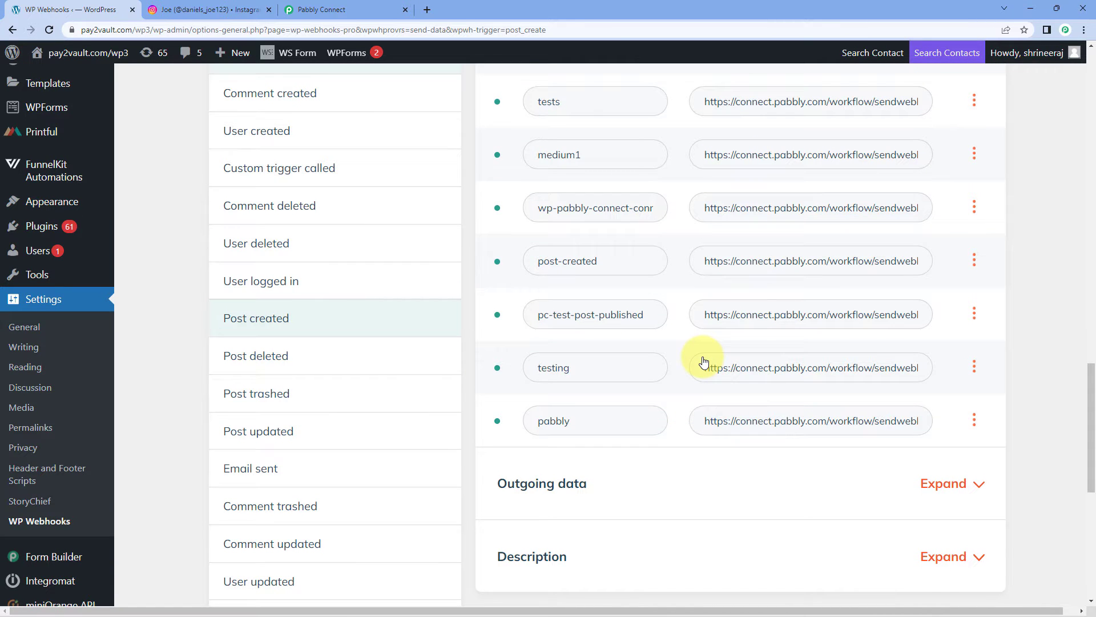
scroll(174, 279, "up", 20)
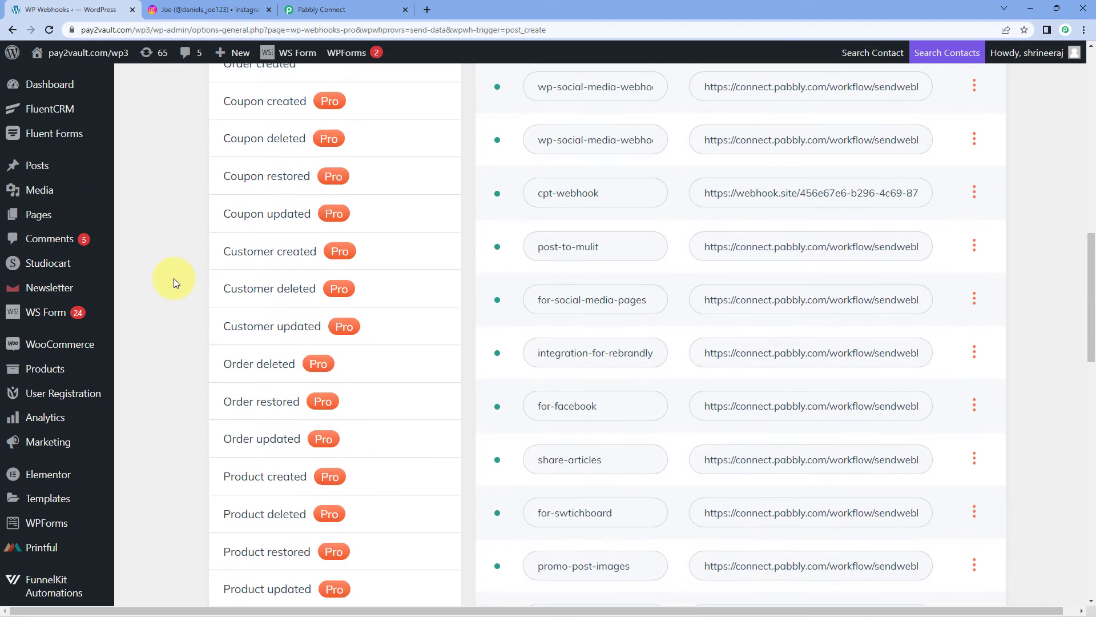
scroll(173, 278, "up", 3)
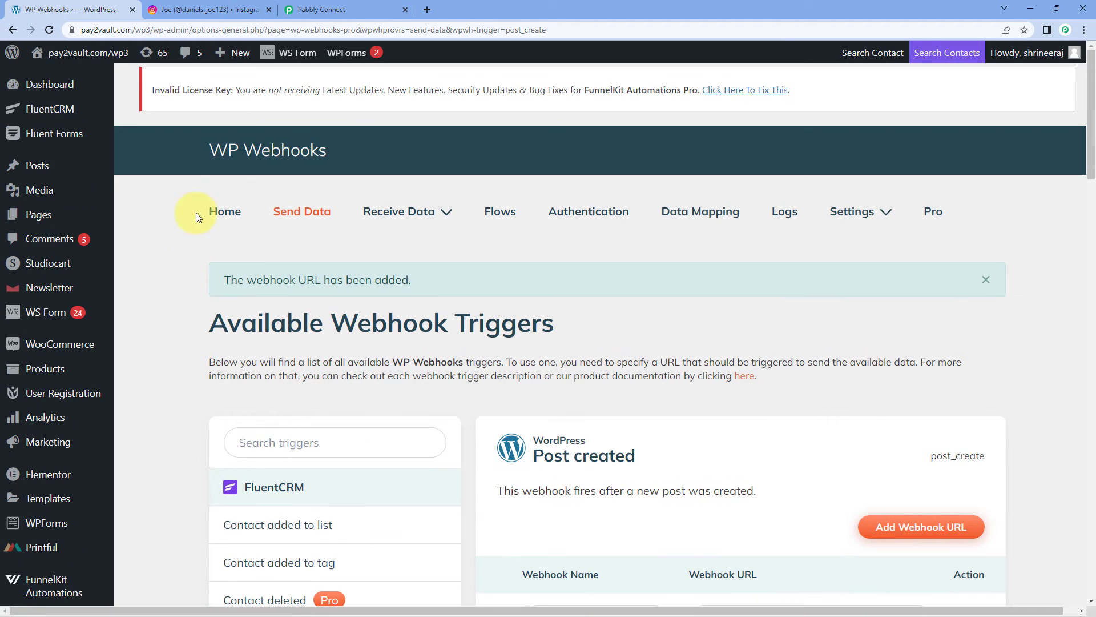
left_click(361, 7)
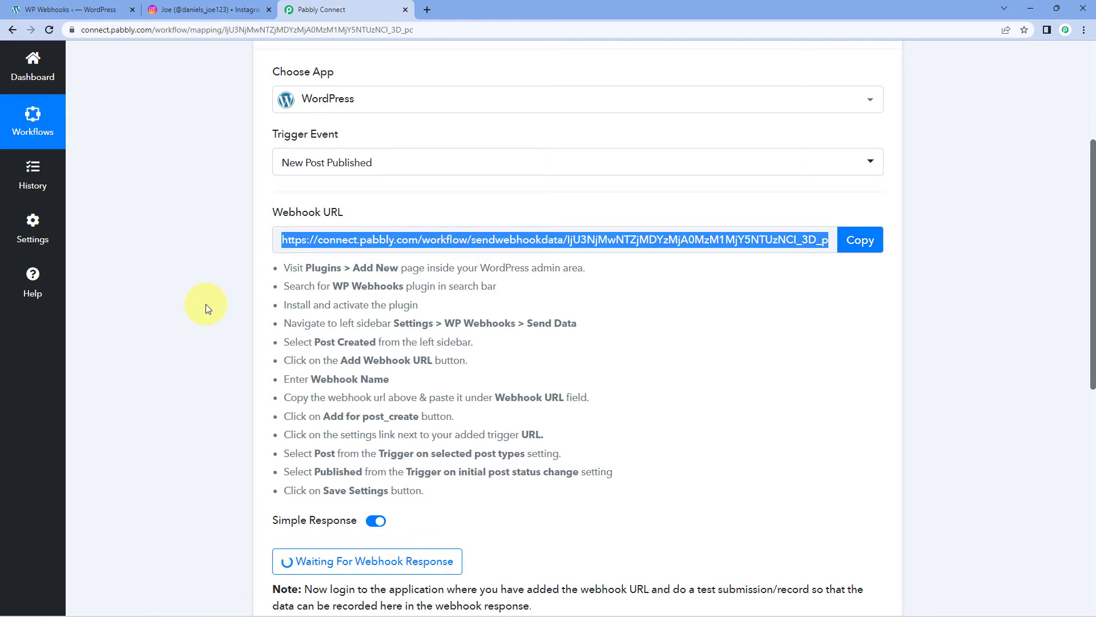
scroll(207, 303, "down", 5)
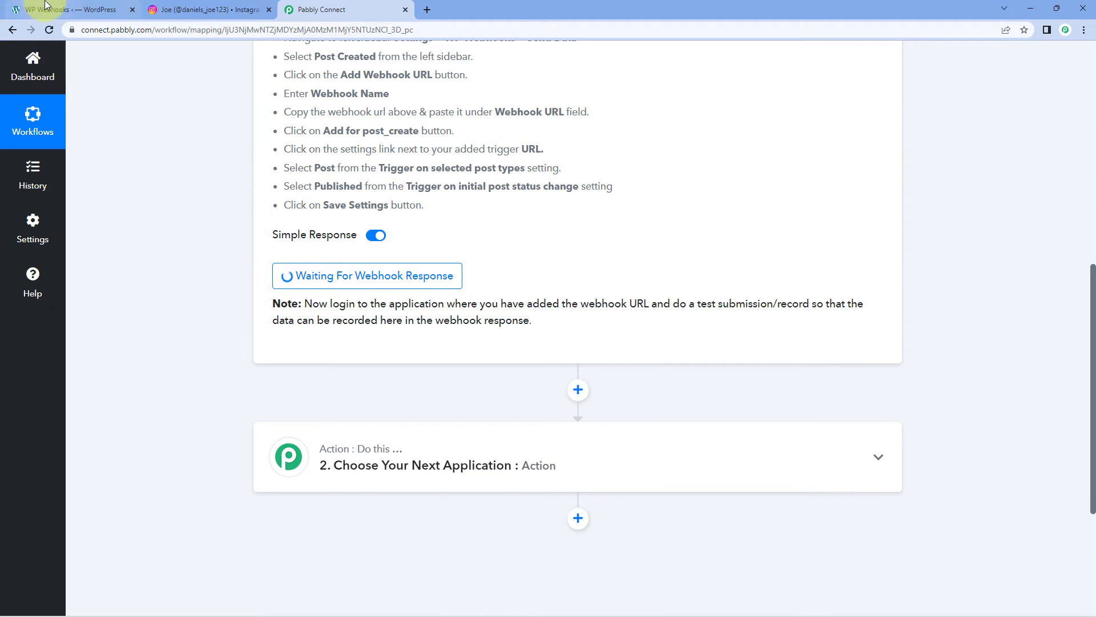
left_click(63, 9)
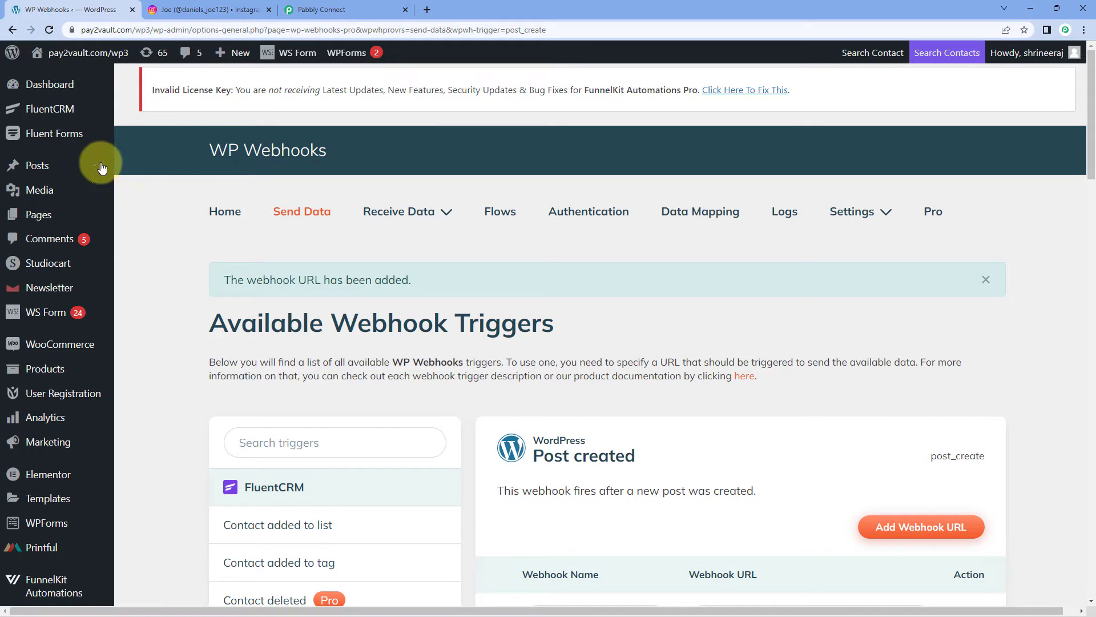
mouse_move(43, 167)
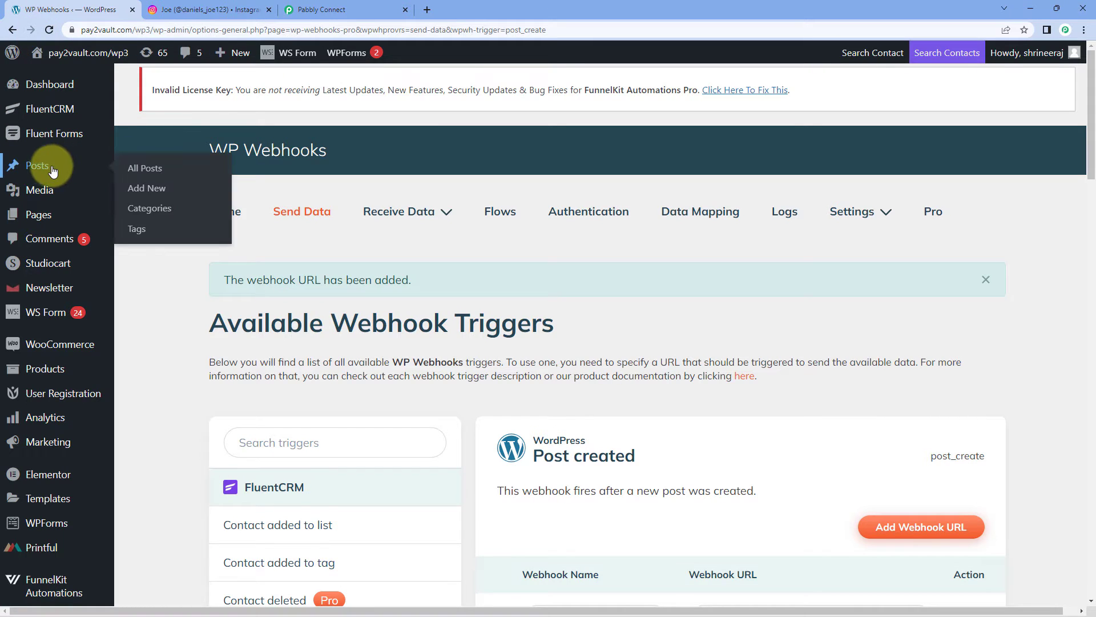
- Create a new post titled 'A Blog on Social Media'
left_click(147, 191)
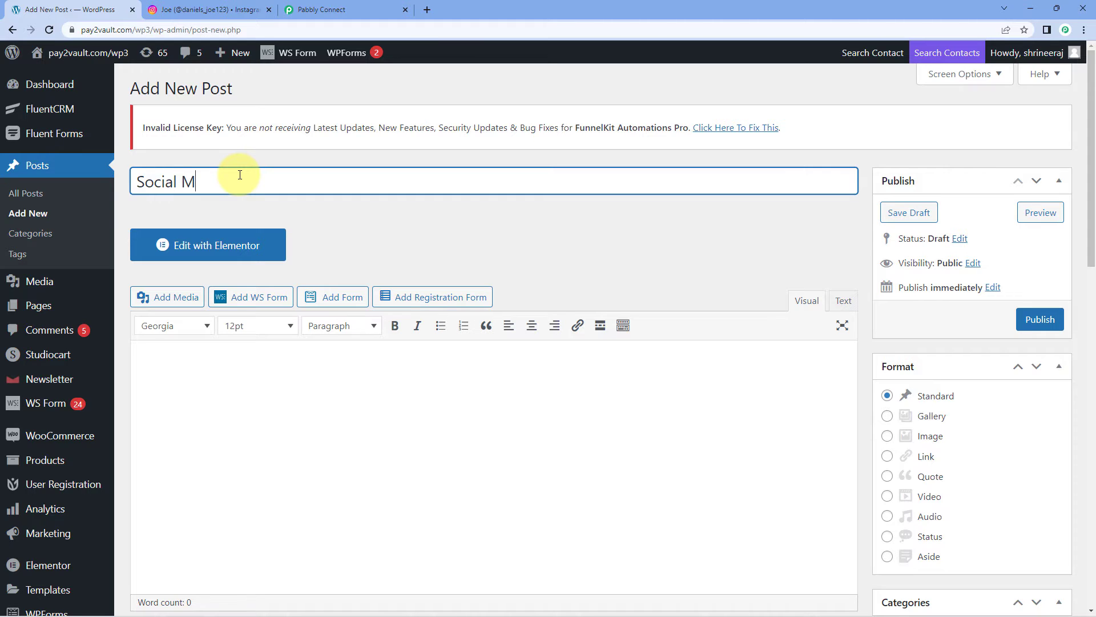
type("A Blo")
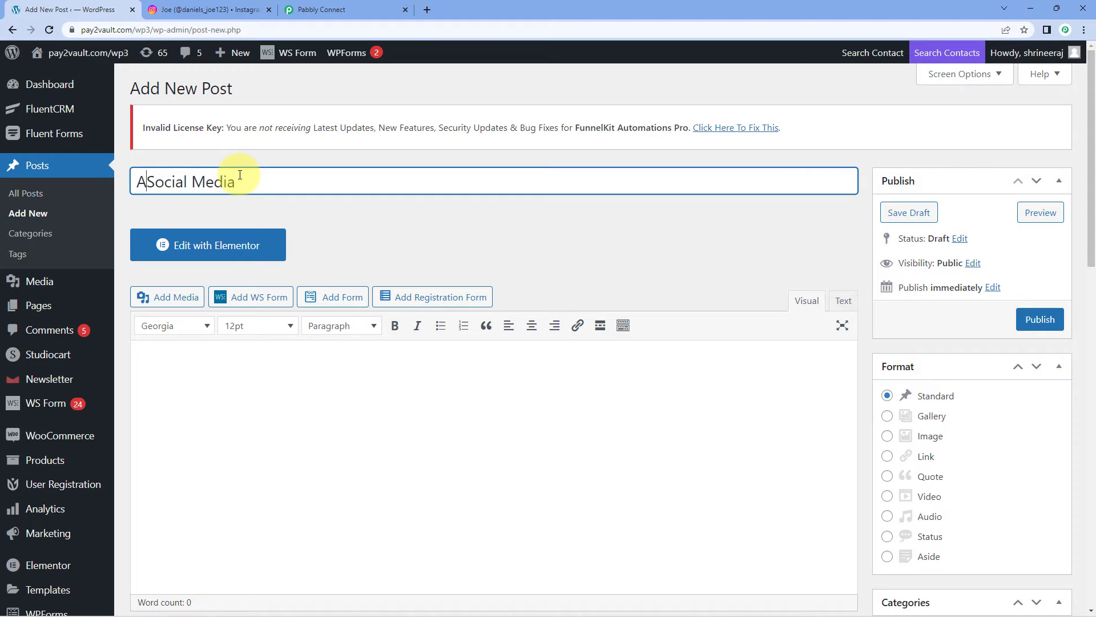
type("g on")
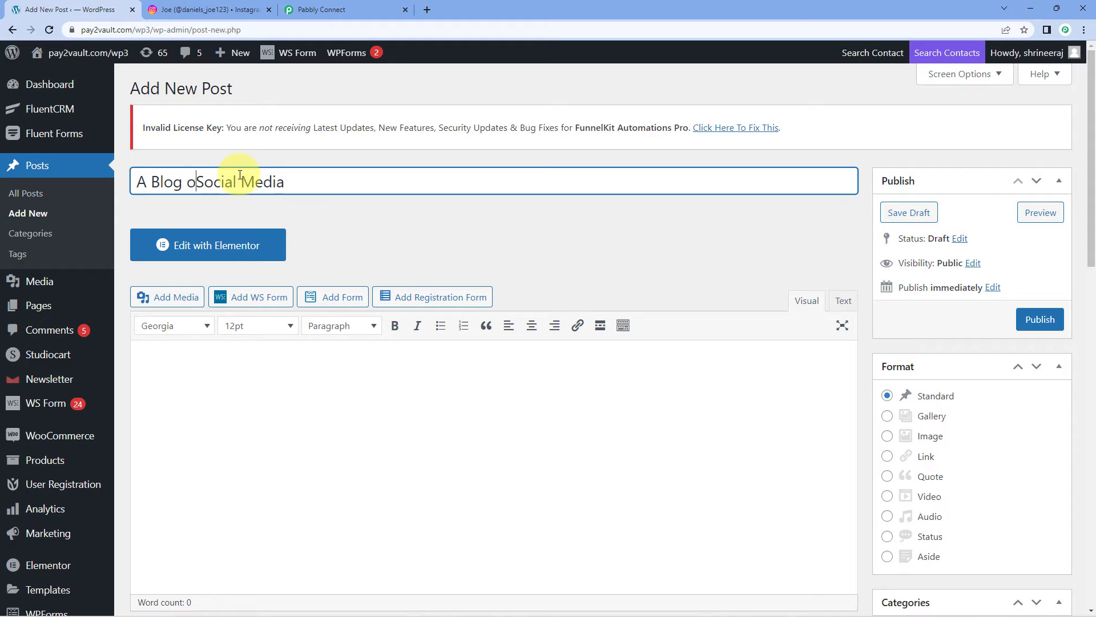
left_click(286, 206)
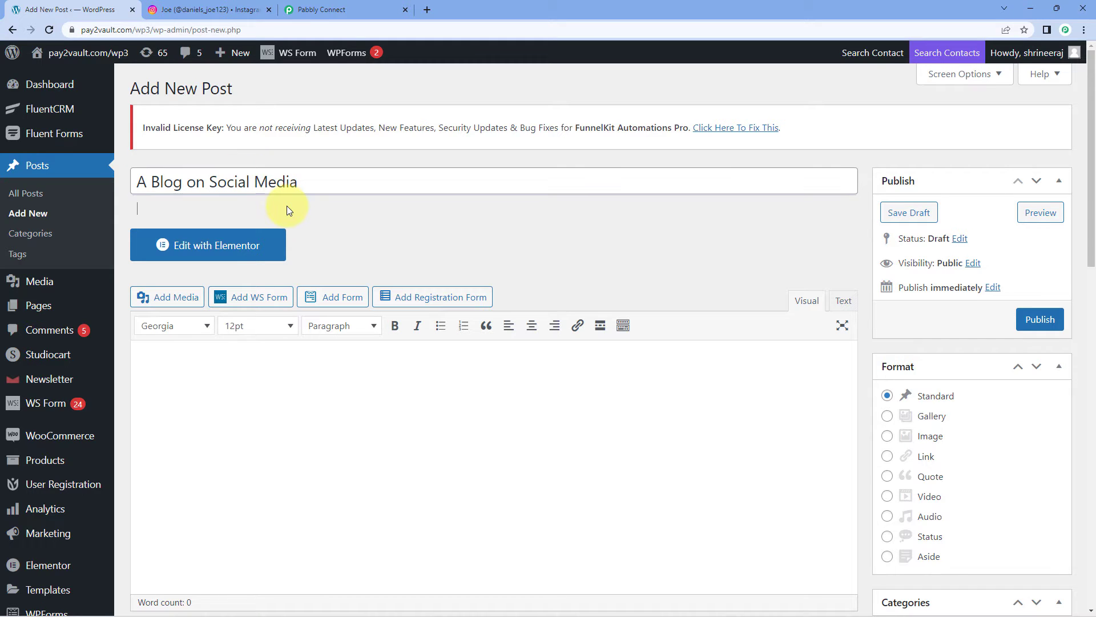
- Paste the six-paragraph social media article into the post body
scroll(360, 234, "down", 2)
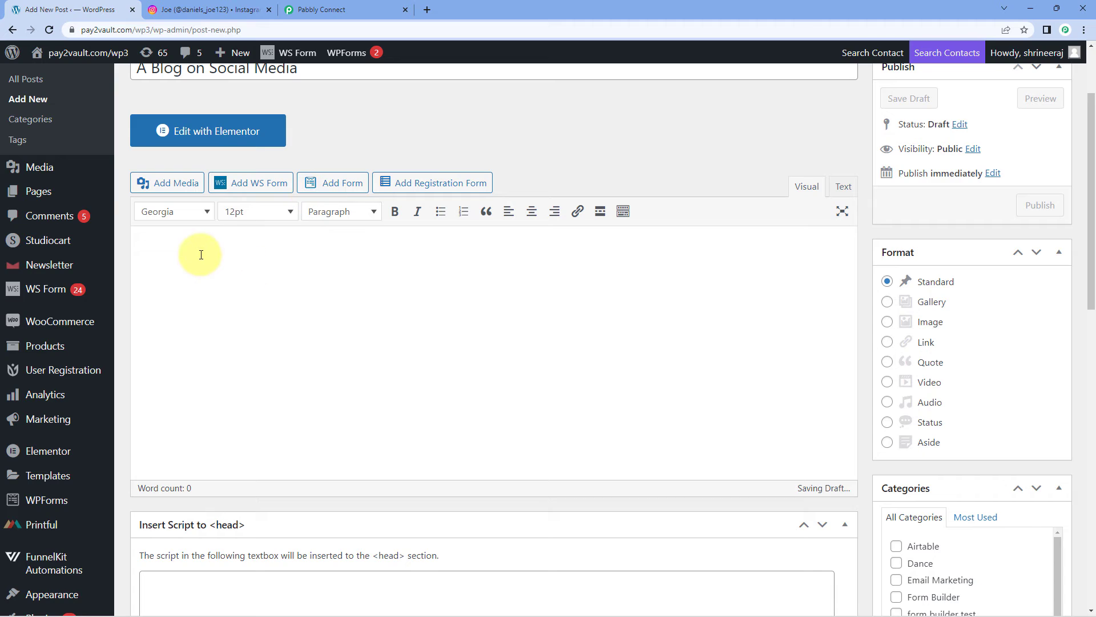
left_click(159, 238)
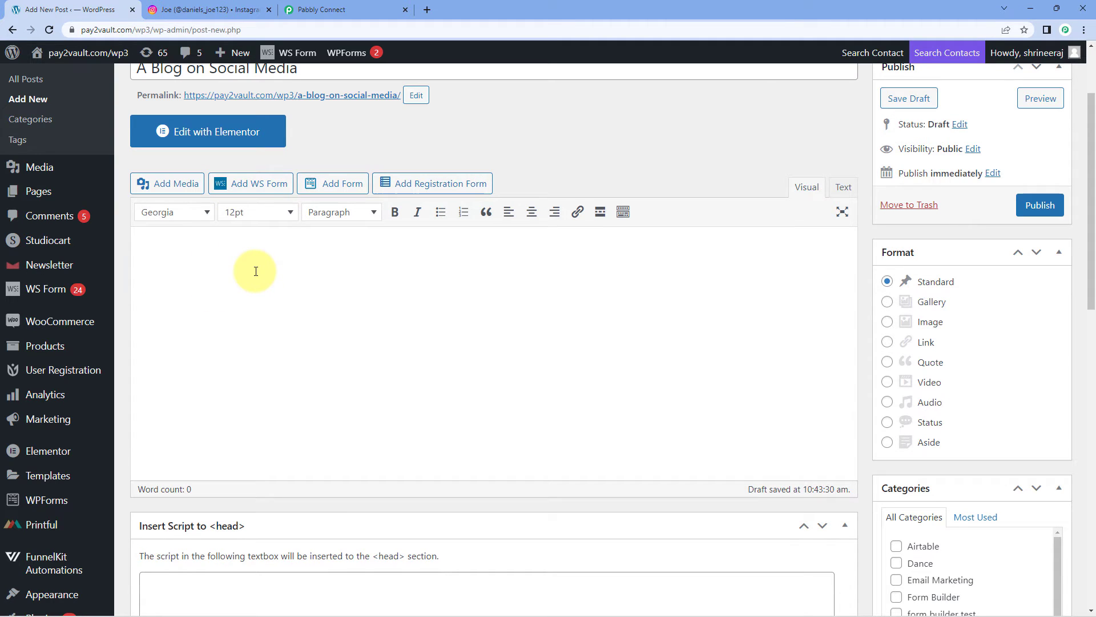
key("ctrl+v")
scroll(265, 282, "down", 3)
scroll(322, 285, "down", 4)
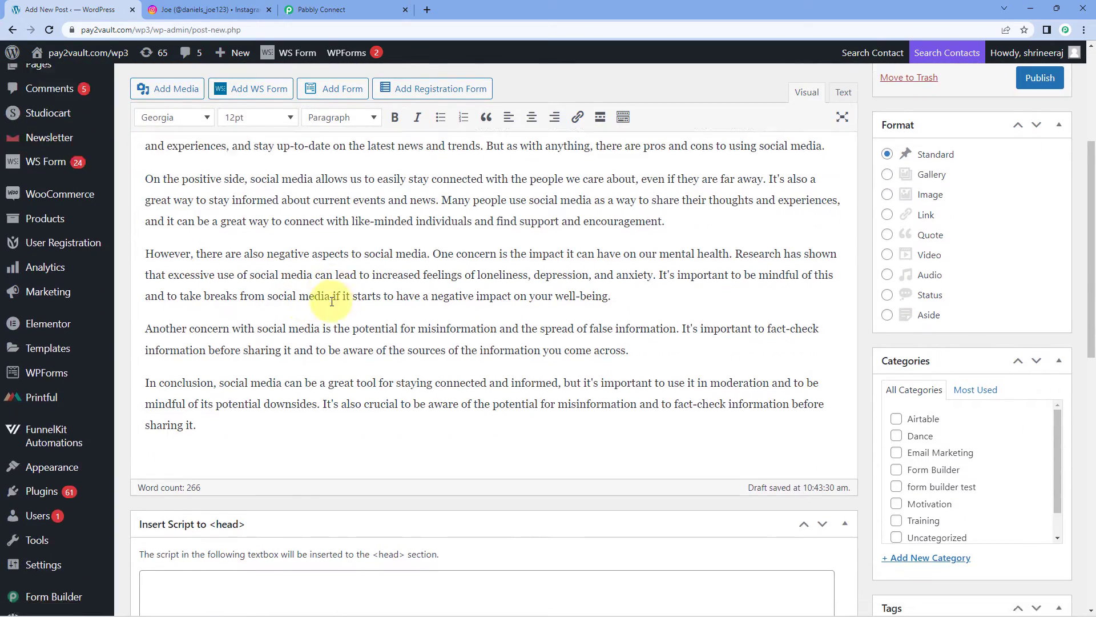
scroll(487, 278, "up", 4)
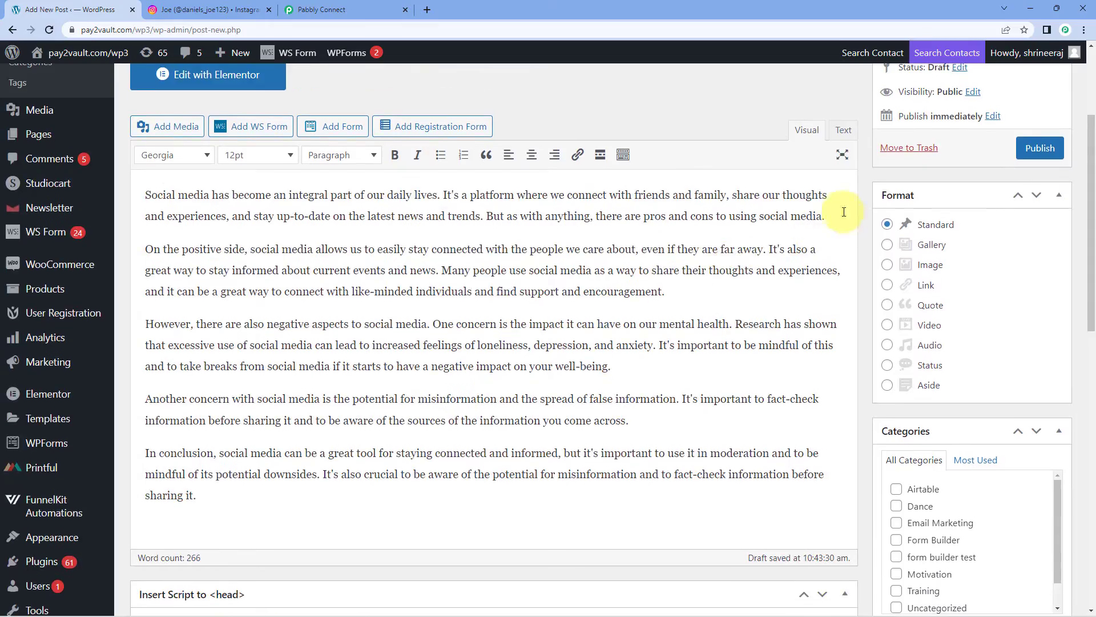
scroll(865, 232, "down", 9)
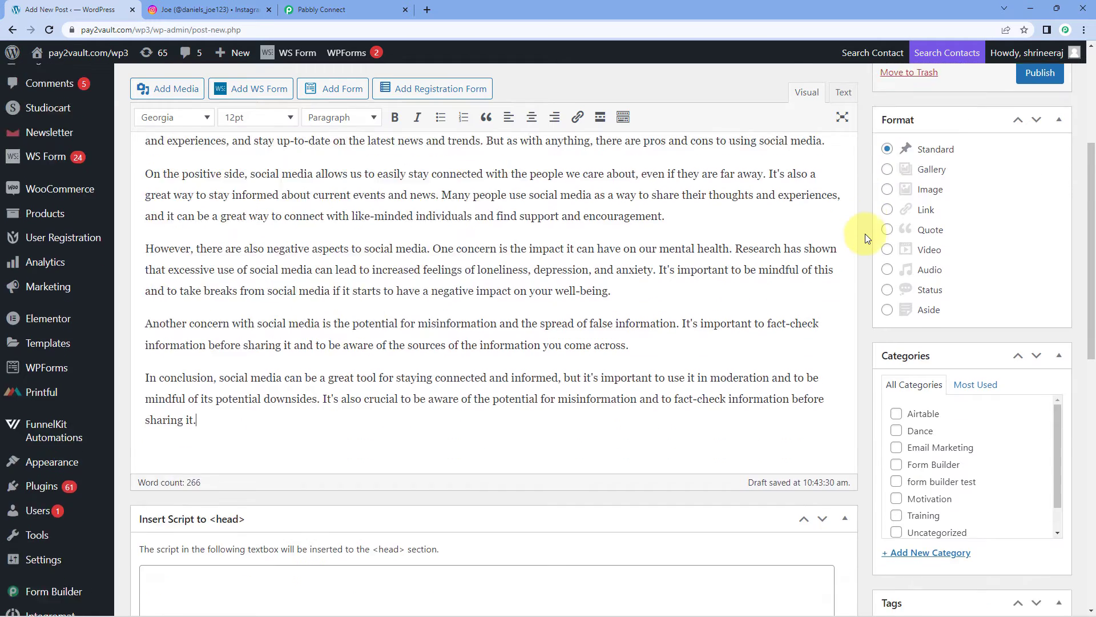
scroll(864, 251, "down", 4)
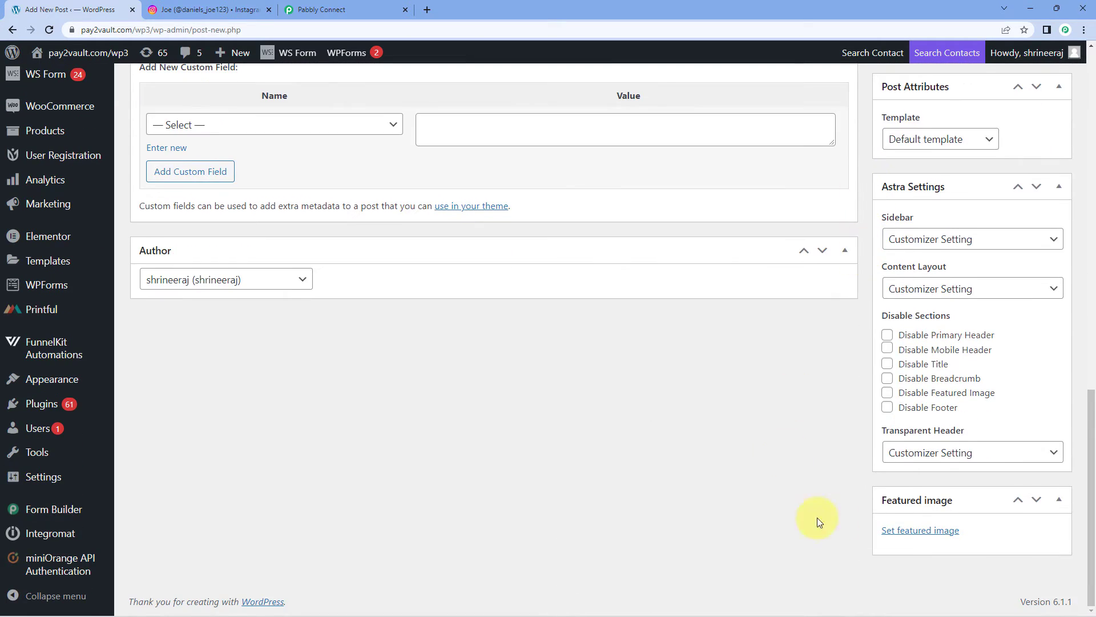
- Upload Social Media.jpg from Downloads and set it as the featured image
left_click(937, 532)
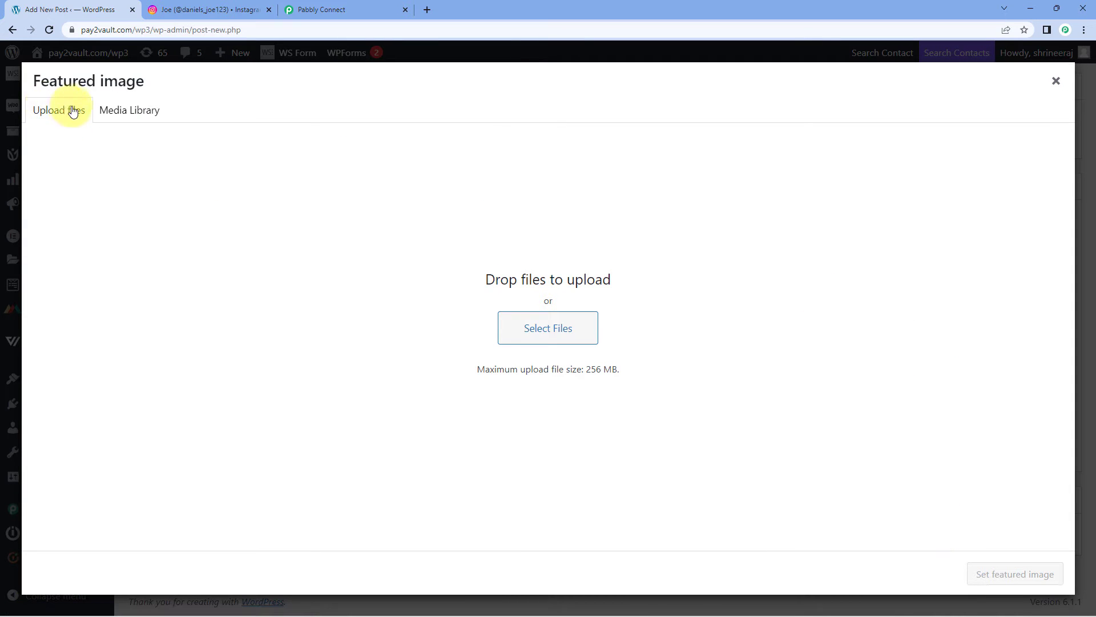
left_click(548, 332)
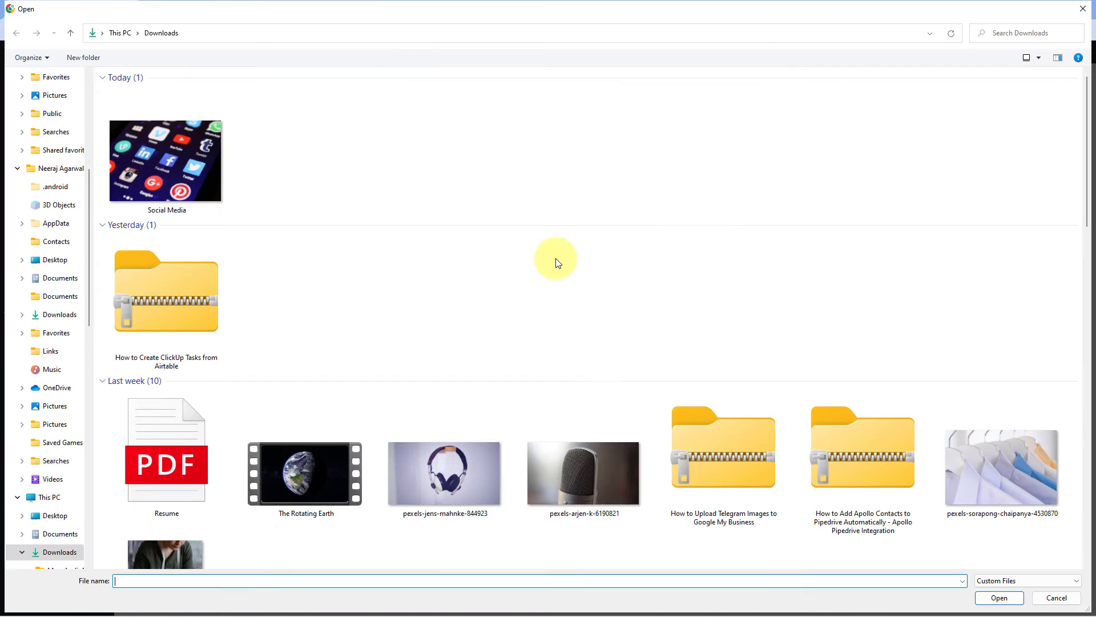
left_click(173, 167)
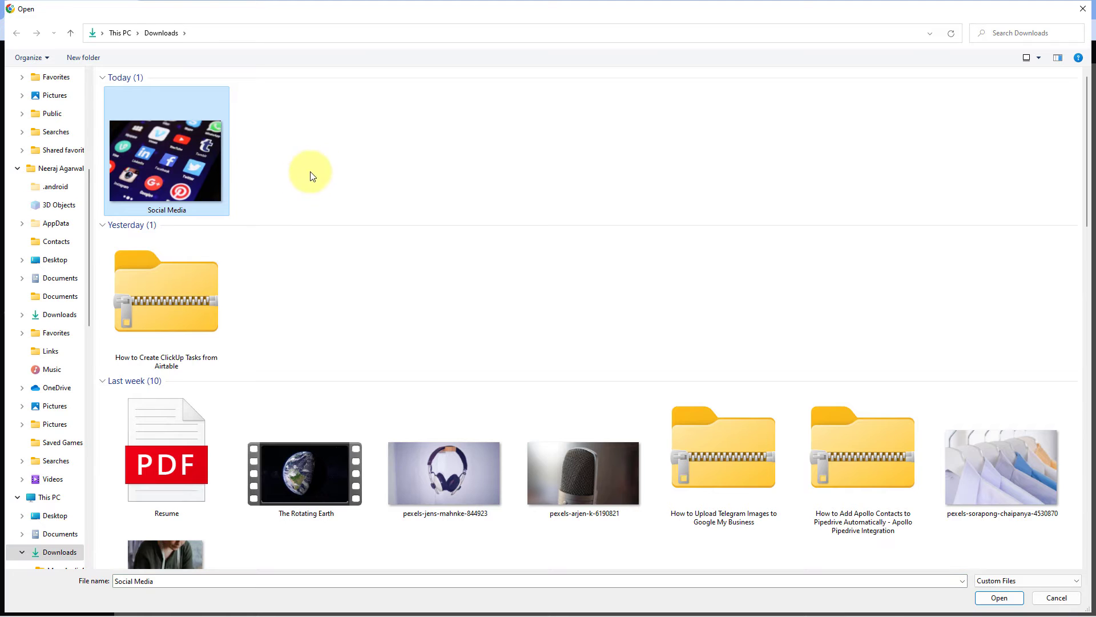
left_click(1010, 598)
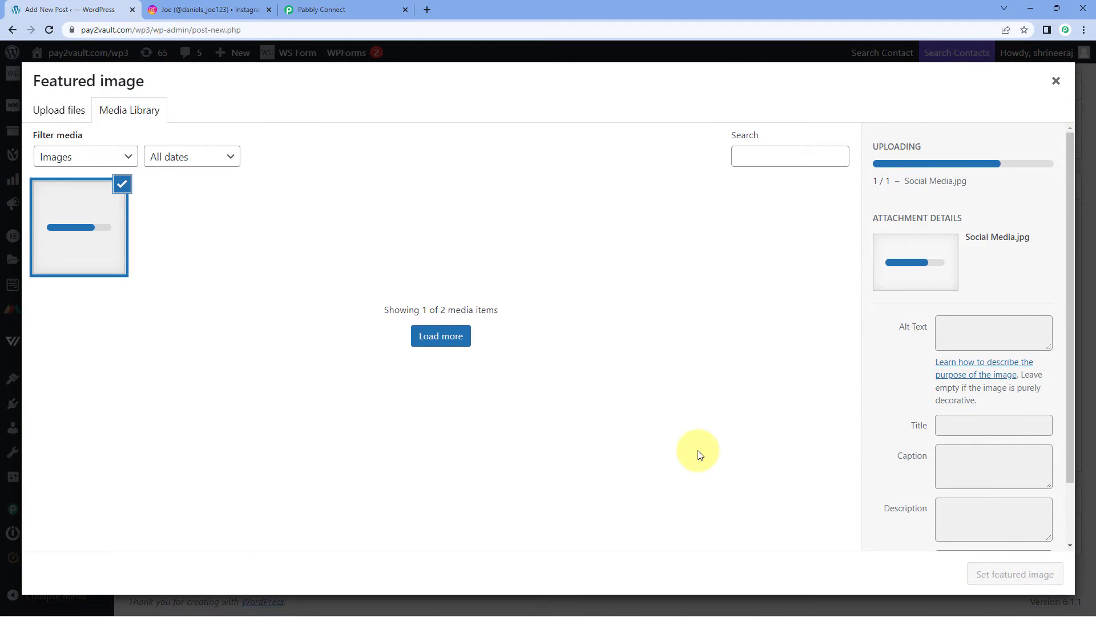
left_click(1012, 580)
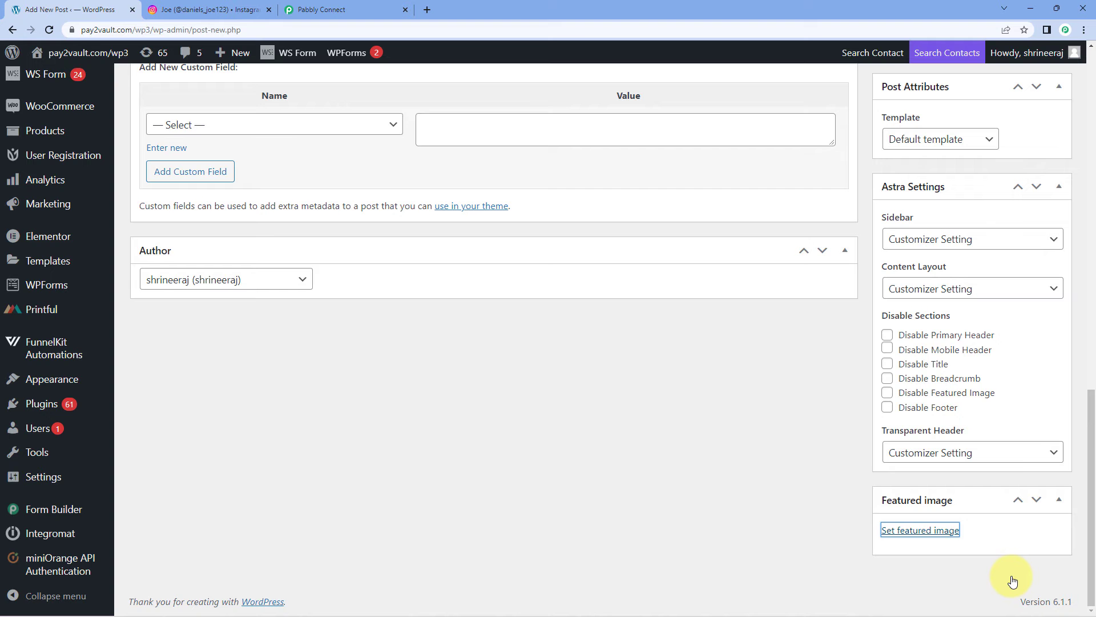
scroll(852, 407, "up", 8)
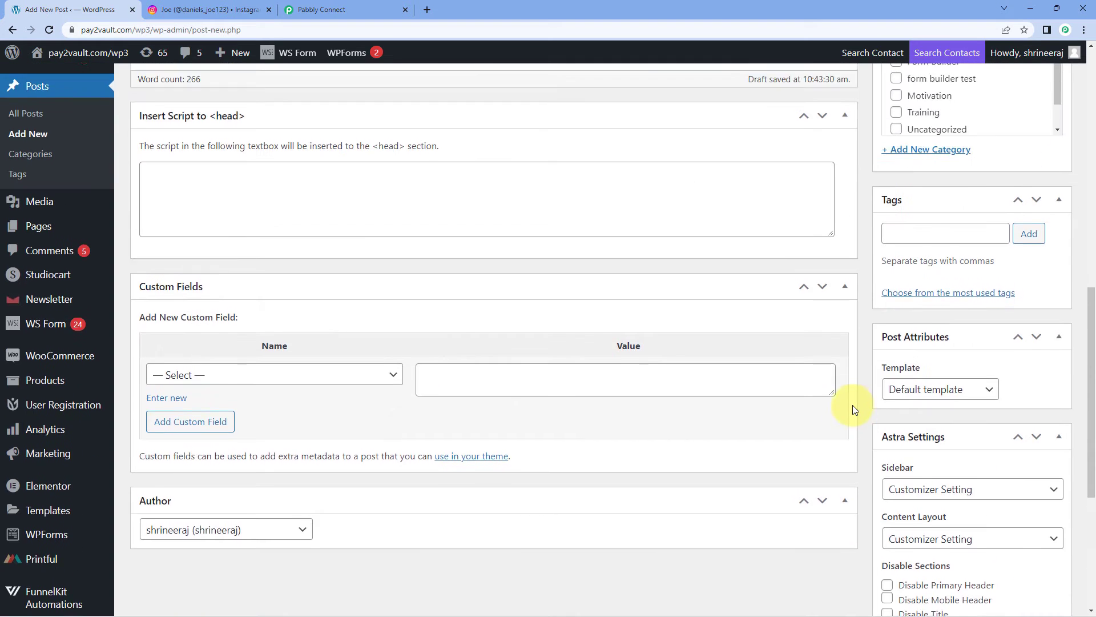
scroll(853, 407, "down", 9)
scroll(853, 405, "down", 3)
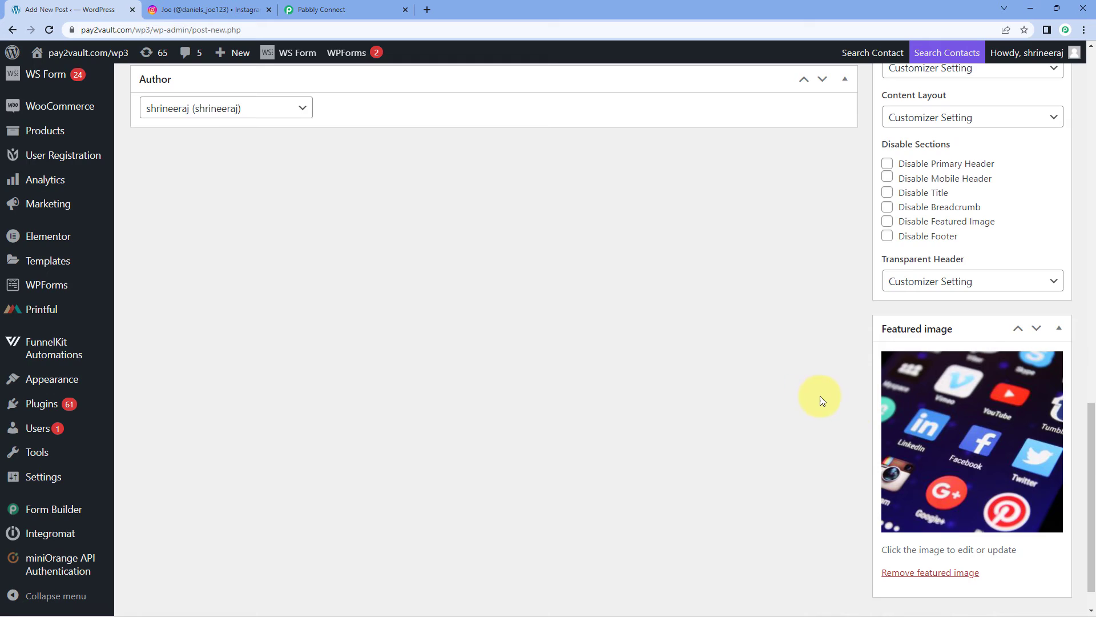
scroll(819, 396, "up", 20)
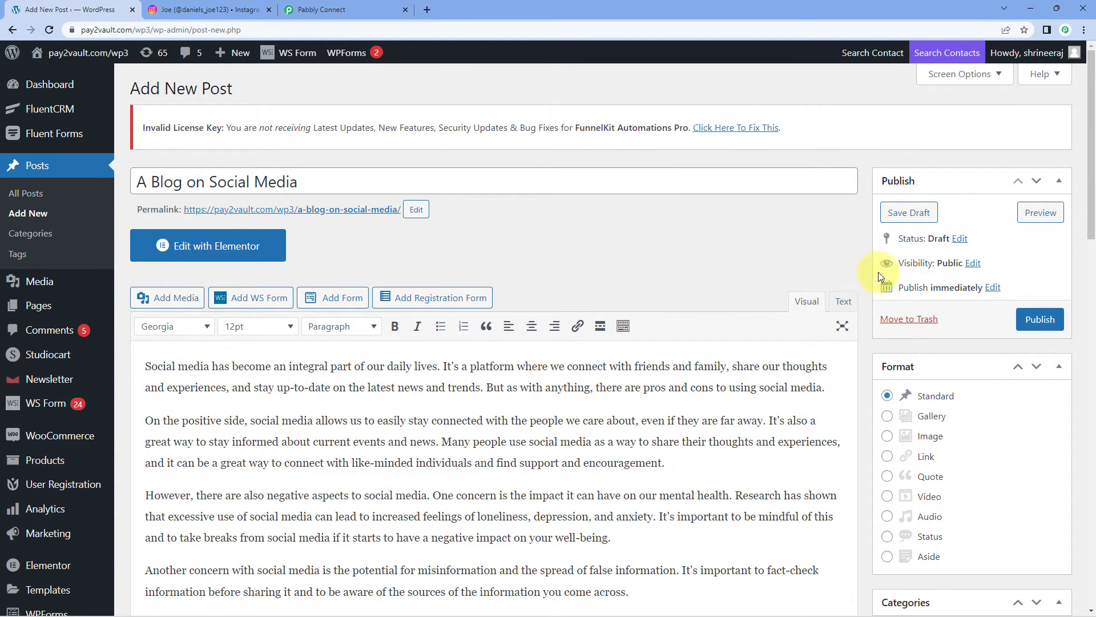
- Publish the post and open its live a-blog-on-social-media page
left_click(1035, 322)
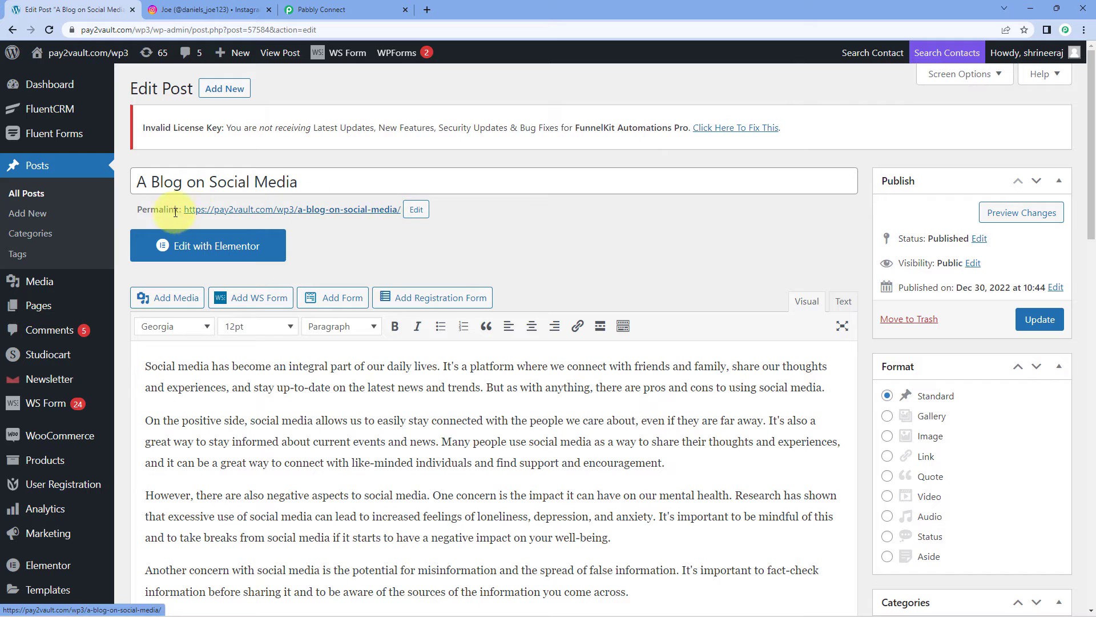
left_click(343, 210)
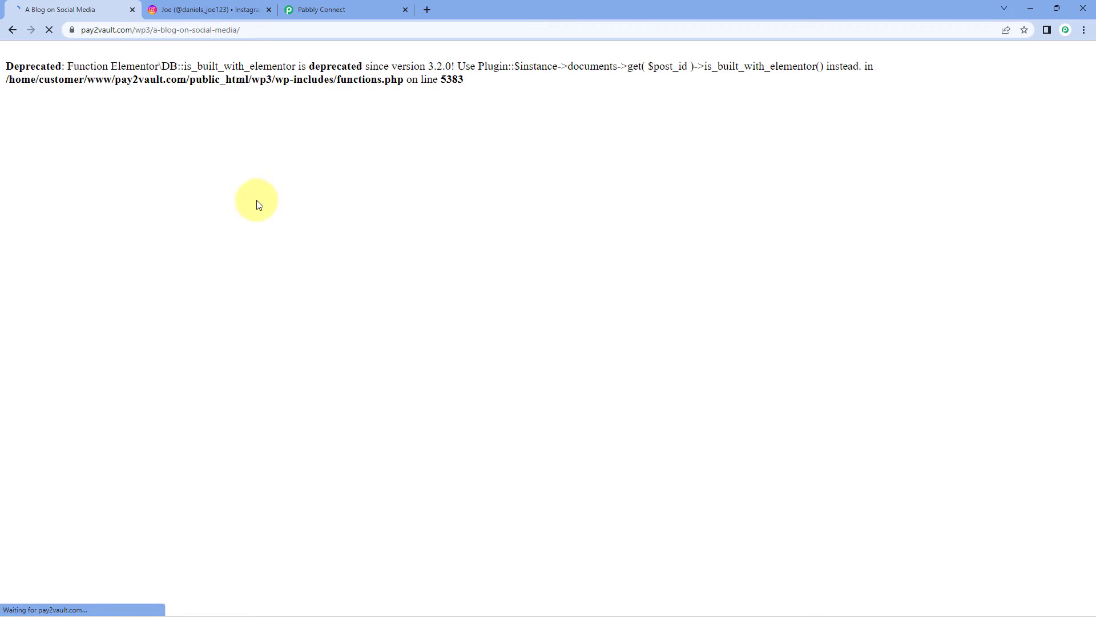
scroll(513, 255, "down", 5)
scroll(556, 253, "down", 6)
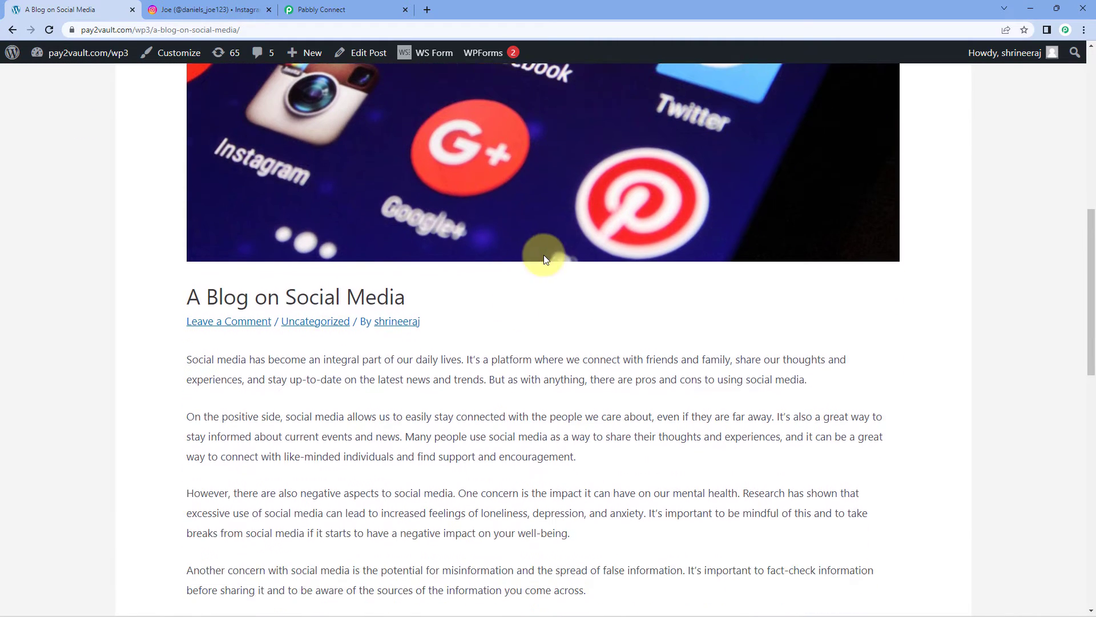
scroll(171, 254, "down", 4)
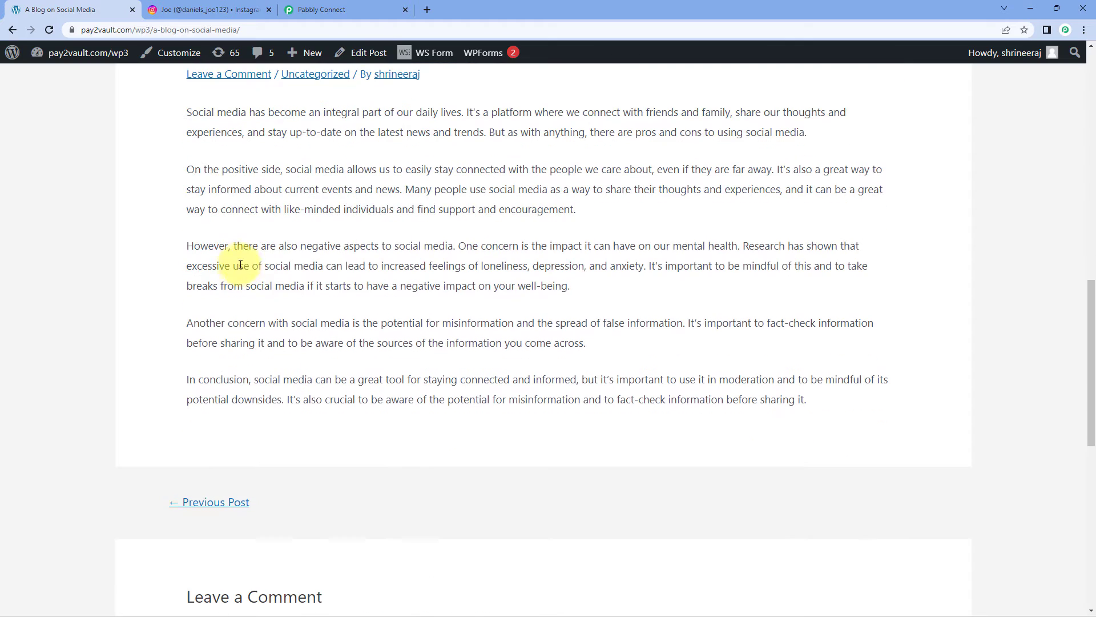
scroll(294, 274, "up", 3)
scroll(265, 281, "up", 9)
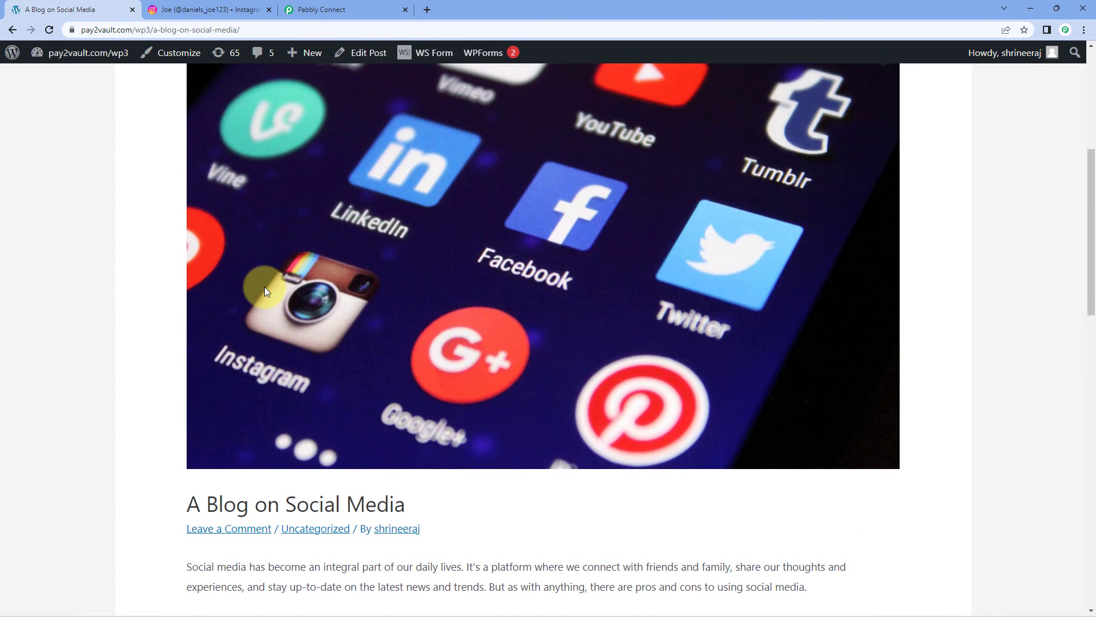
scroll(258, 282, "up", 1)
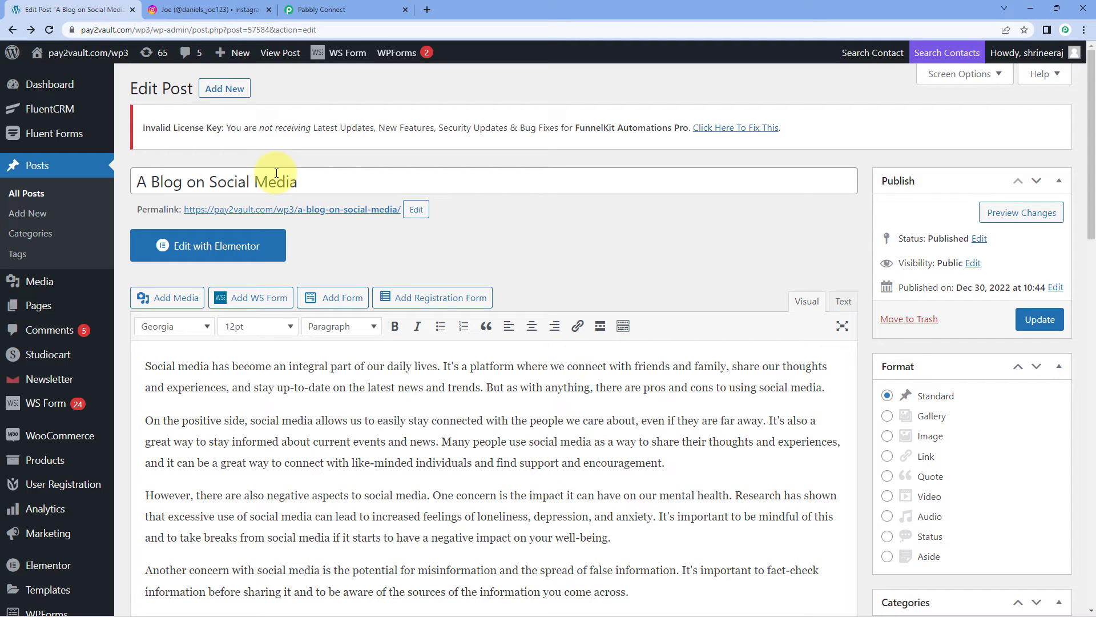
- Copy the full Post Thumbnail URL from the Pabbly Connect trigger's captured data
left_click(353, 12)
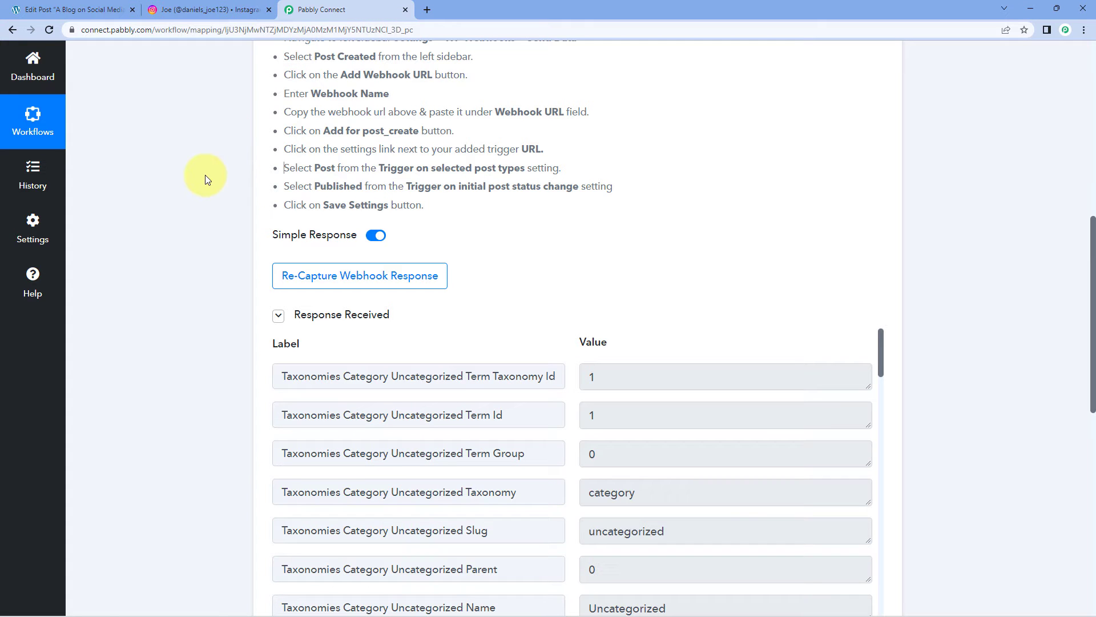
scroll(205, 177, "down", 2)
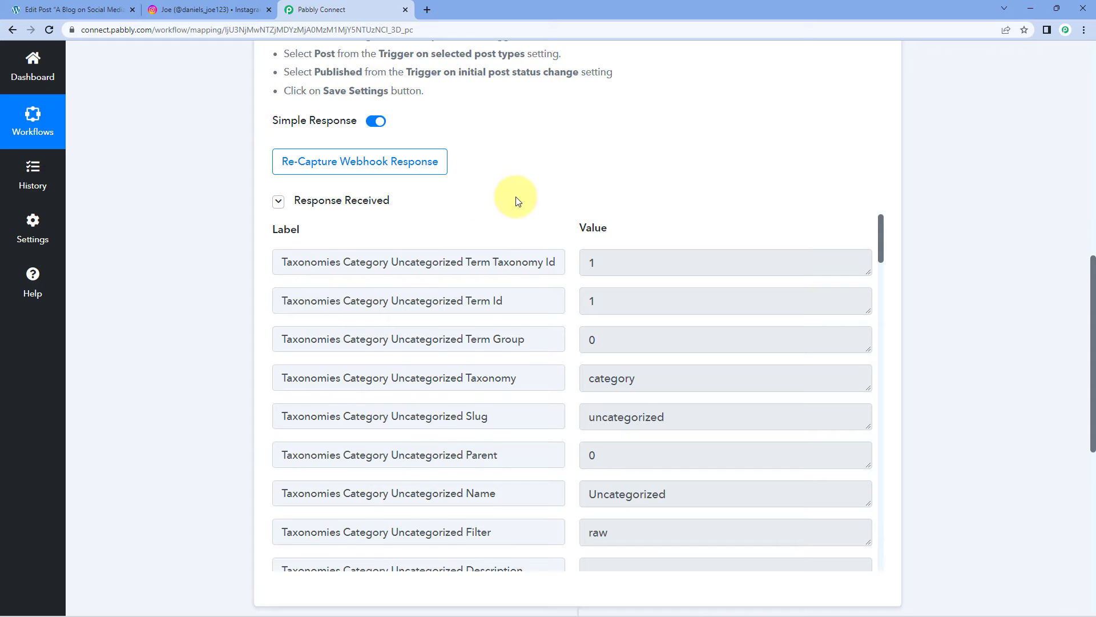
scroll(542, 242, "down", 4)
scroll(554, 237, "down", 4)
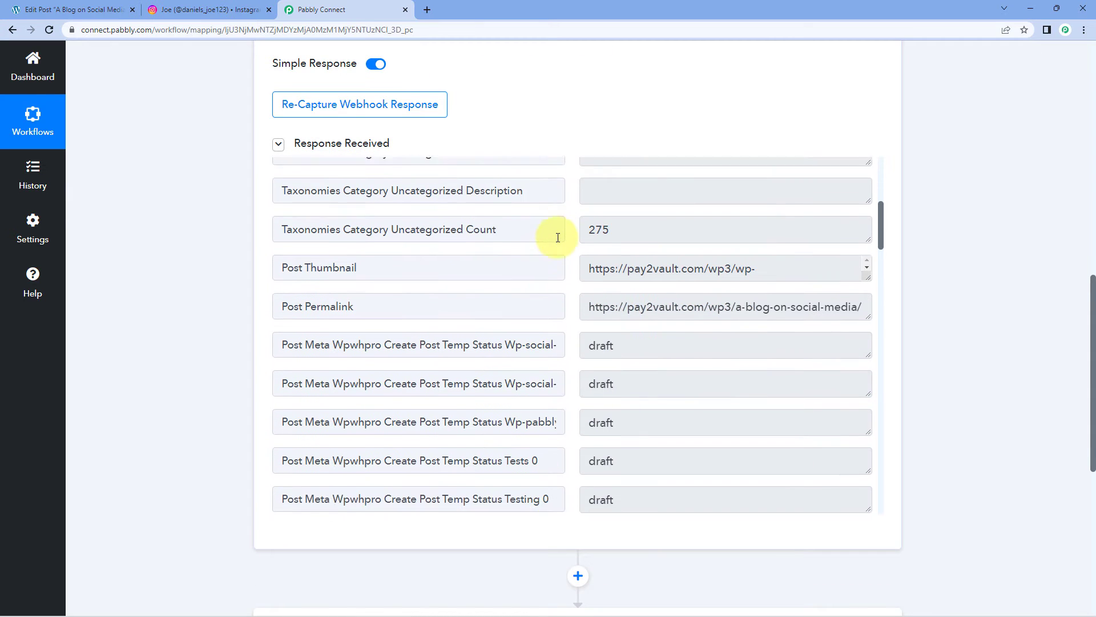
scroll(562, 232, "down", 5)
scroll(567, 261, "up", 6)
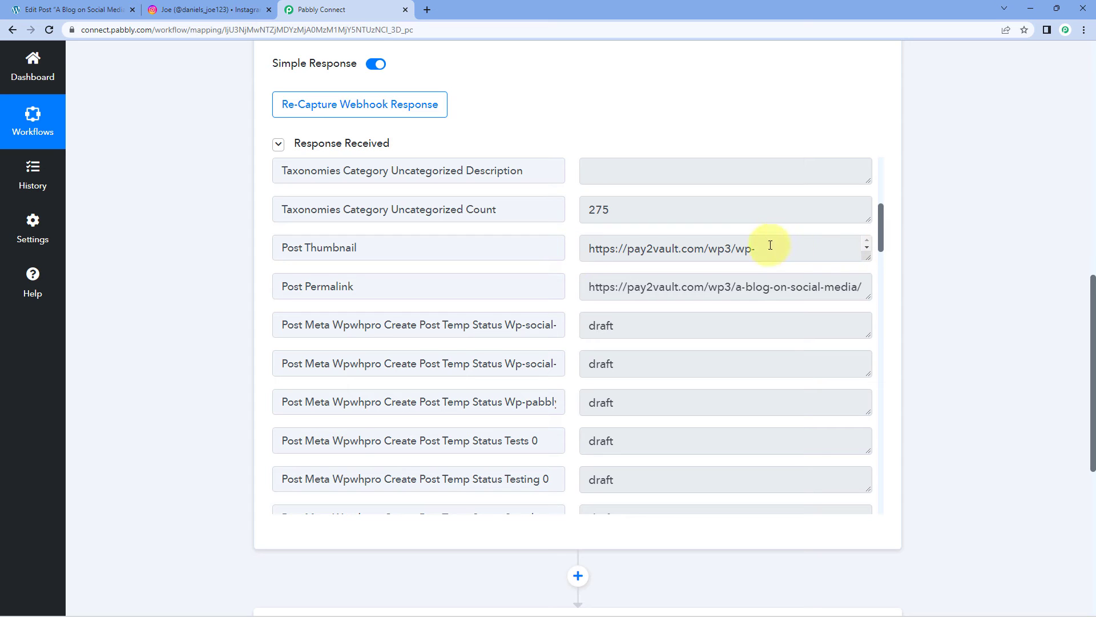
left_click_drag(870, 250, 868, 341)
left_click_drag(854, 267, 547, 250)
right_click(619, 249)
left_click(662, 309)
- Load the Social-Media-scaled.jpg thumbnail URL in a new browser tab
left_click(427, 9)
key("ctrl+v")
key("Return")
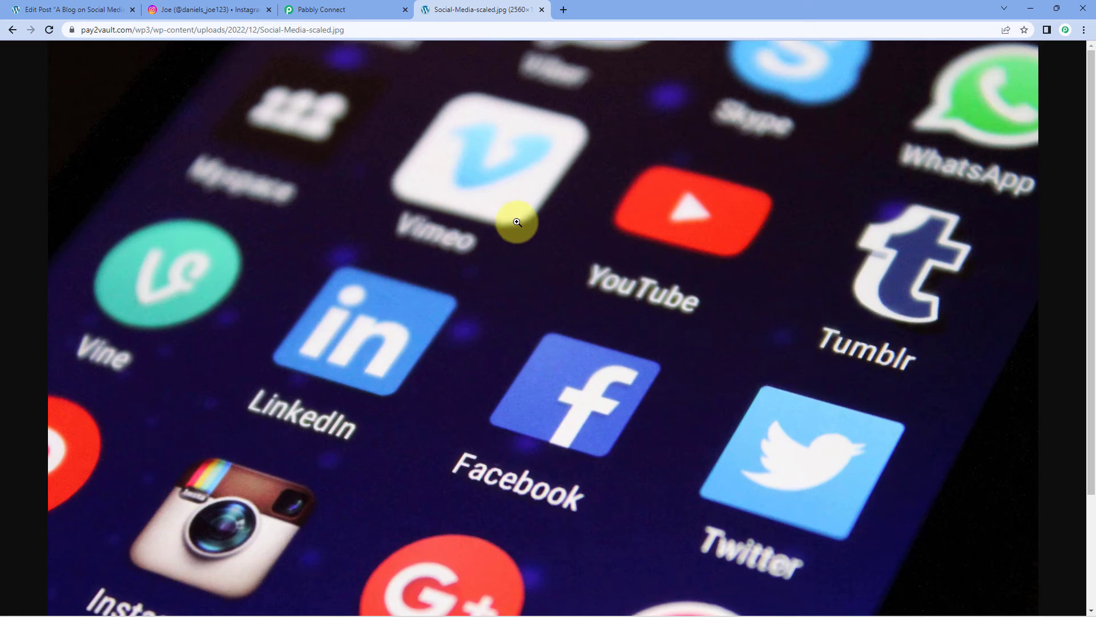
- Copy the captured Post Permalink URL from the Pabbly Connect trigger data
scroll(514, 223, "down", 2)
scroll(491, 143, "up", 2)
left_click(357, 9)
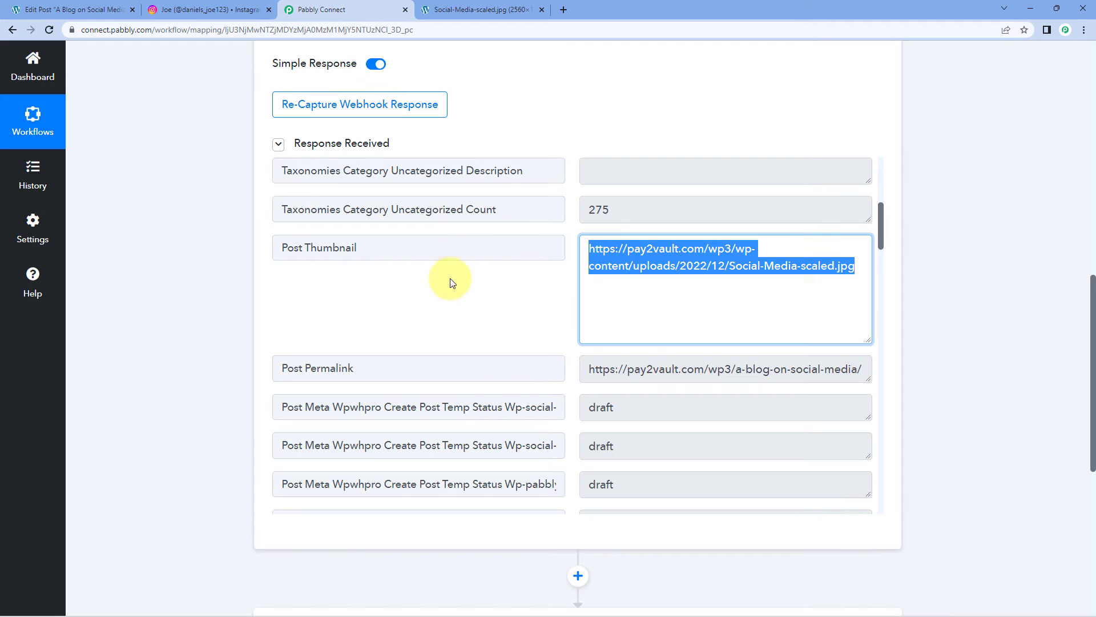
left_click(626, 371)
left_click_drag(588, 369, 855, 368)
key("ctrl+c")
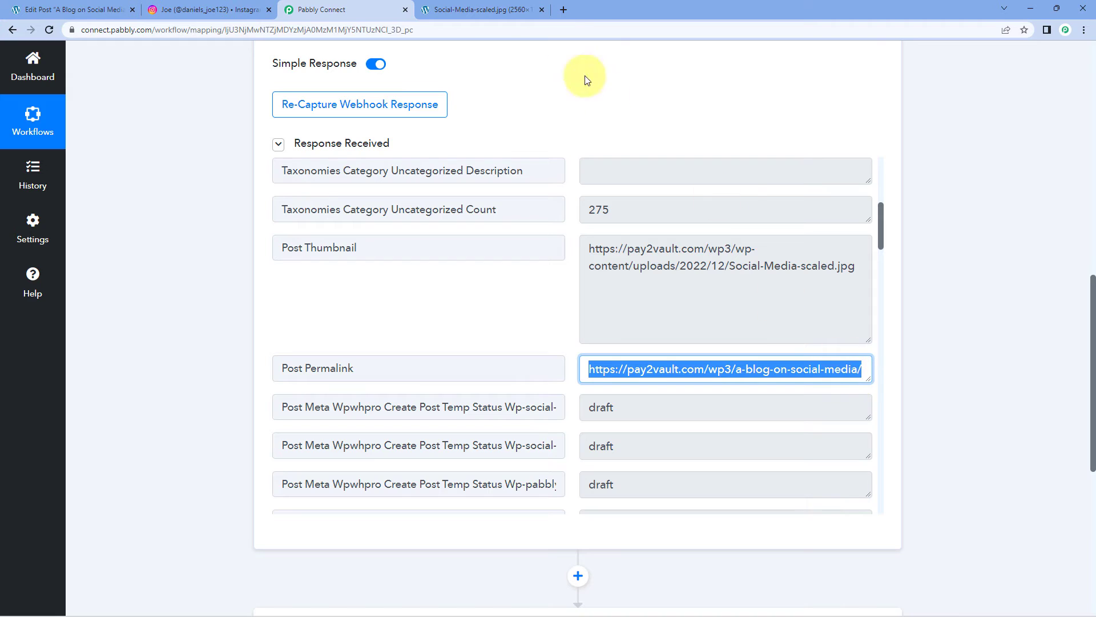
- Open the permalink in a new tab to view the live 'A Blog on Social Media' post
left_click(562, 10)
key("ctrl+v")
key("Return")
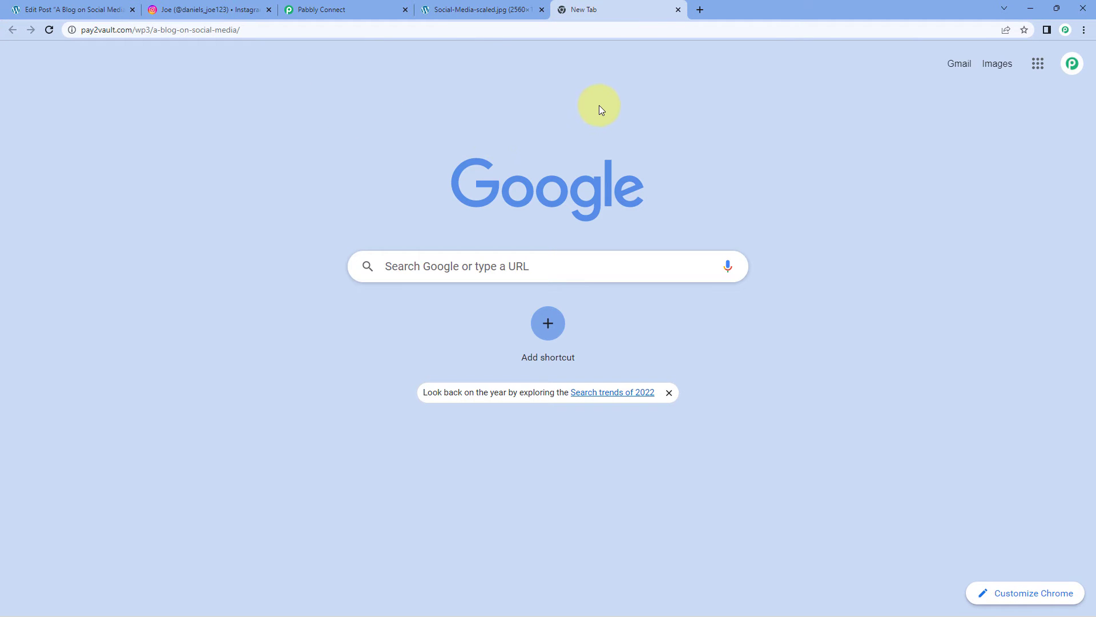
scroll(609, 156, "down", 6)
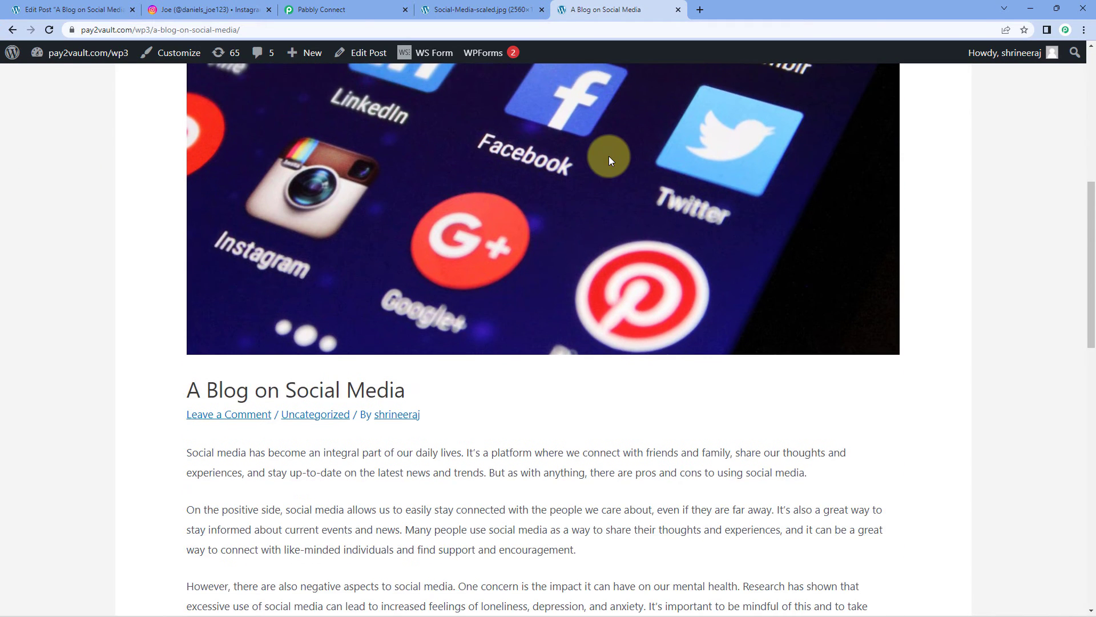
scroll(609, 156, "down", 1)
left_click(343, 10)
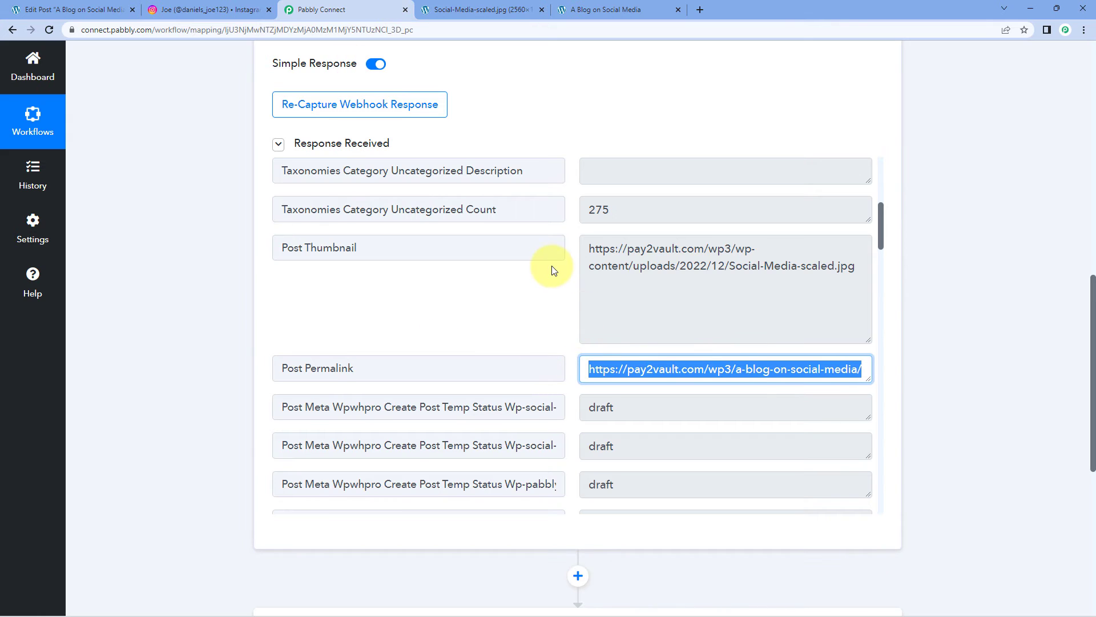
scroll(552, 270, "down", 15)
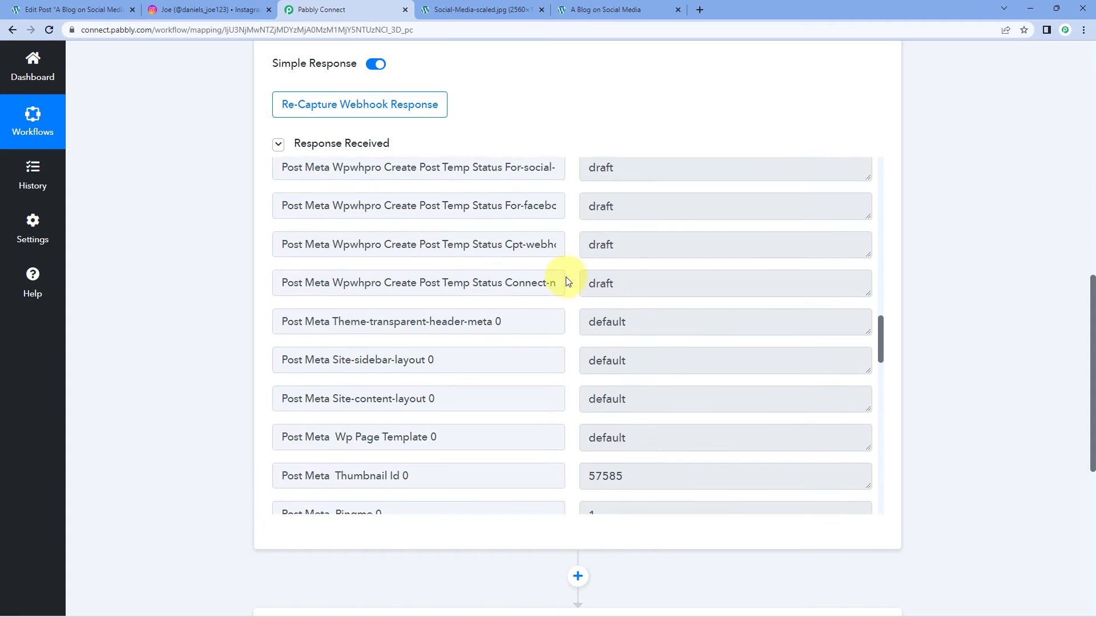
scroll(569, 281, "down", 8)
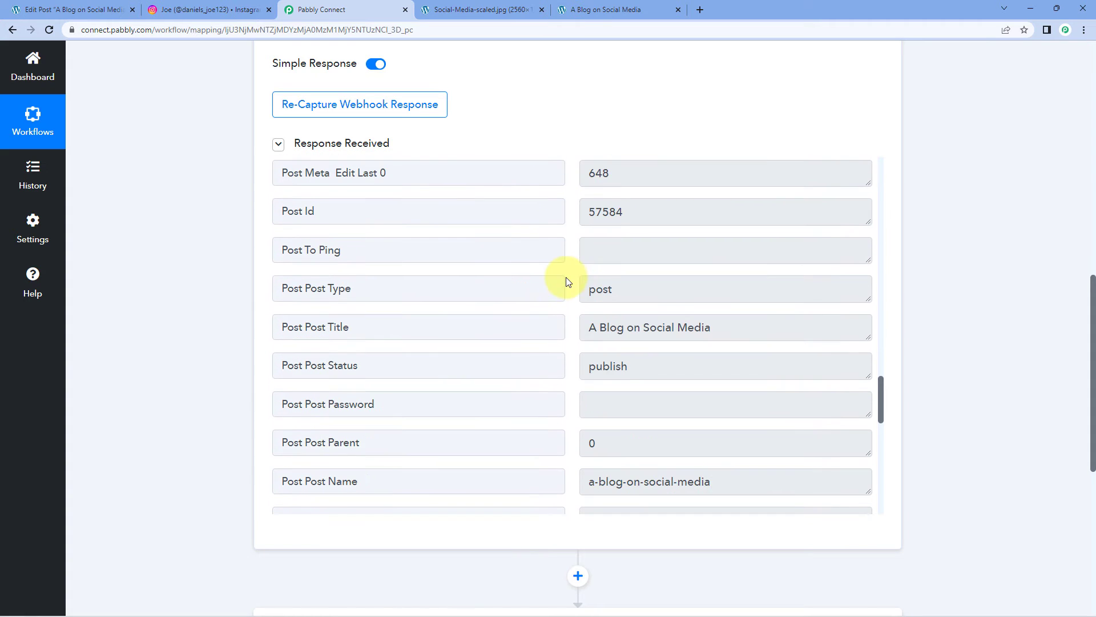
left_click_drag(736, 319, 552, 318)
scroll(553, 316, "down", 5)
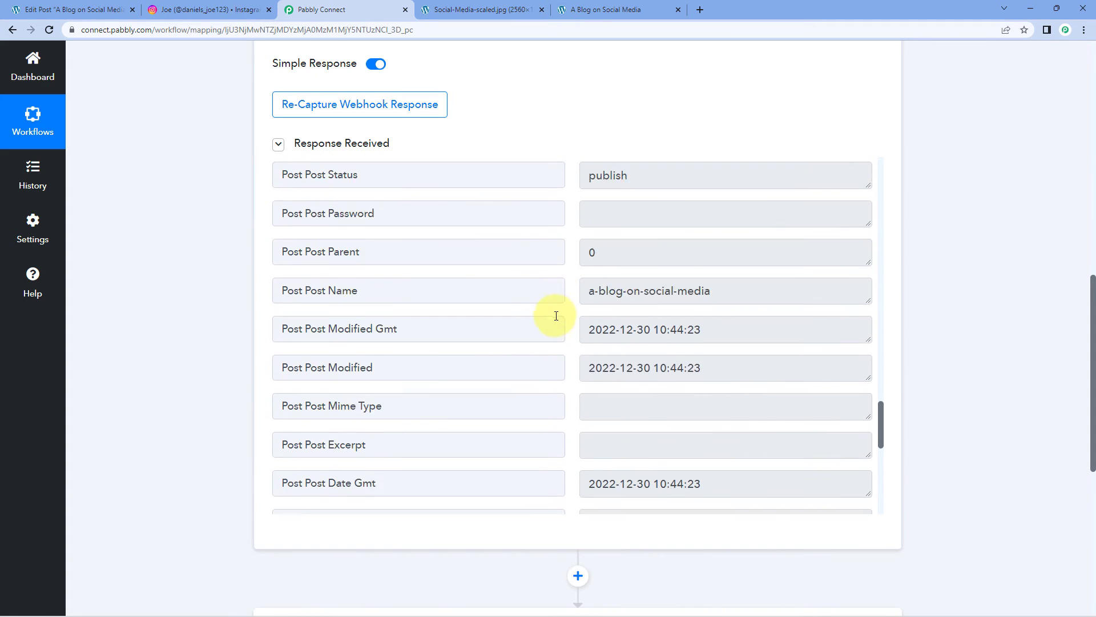
scroll(564, 285, "down", 2)
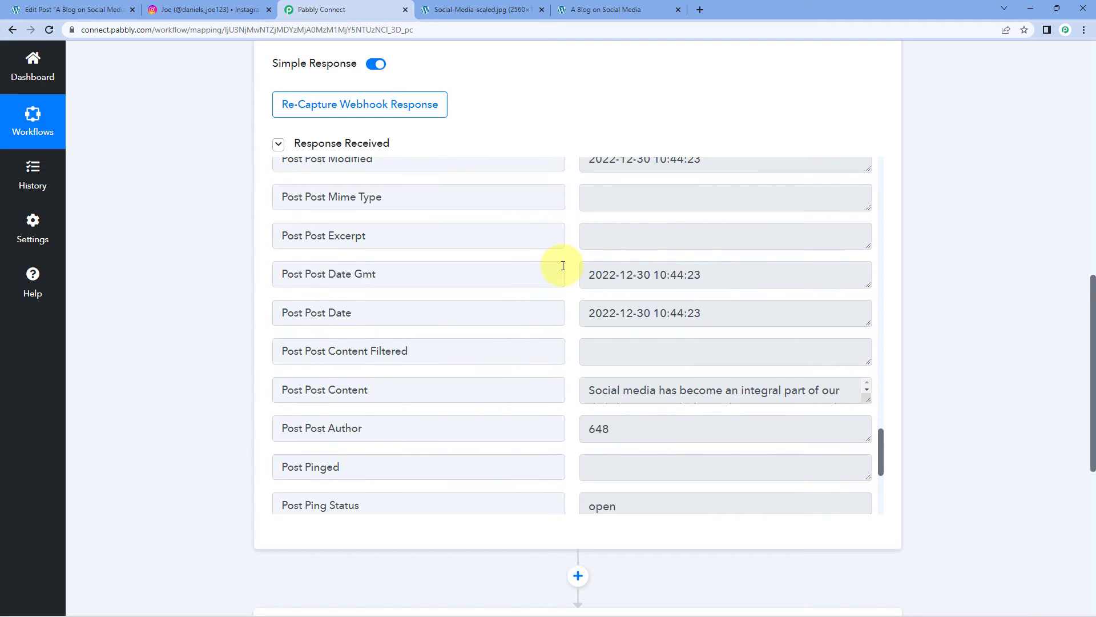
scroll(568, 265, "down", 3)
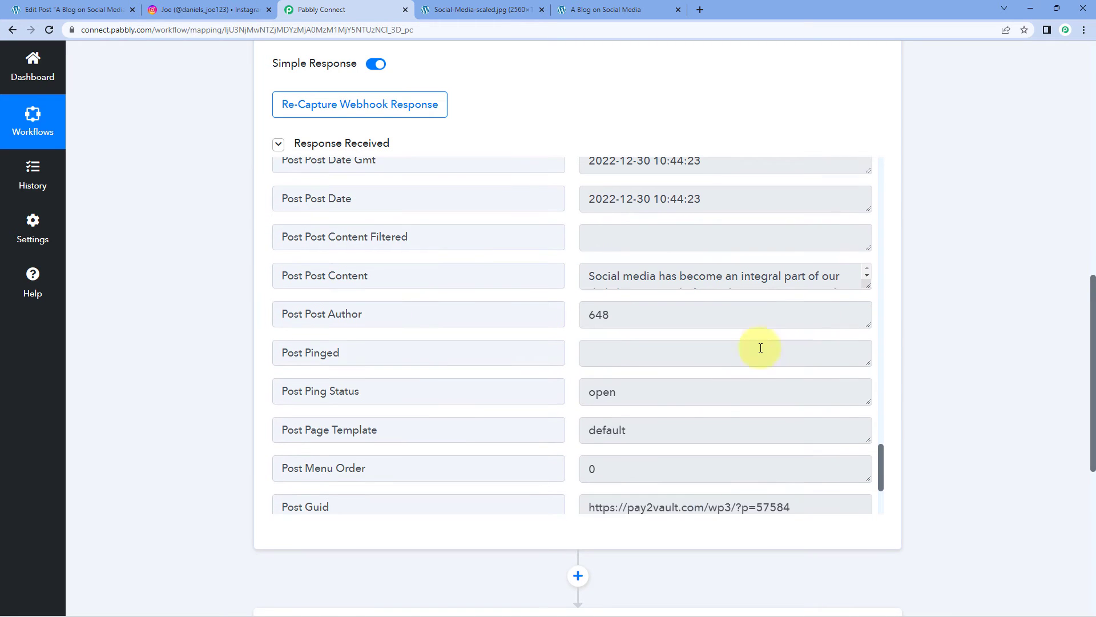
left_click_drag(867, 286, 865, 429)
scroll(734, 318, "down", 10)
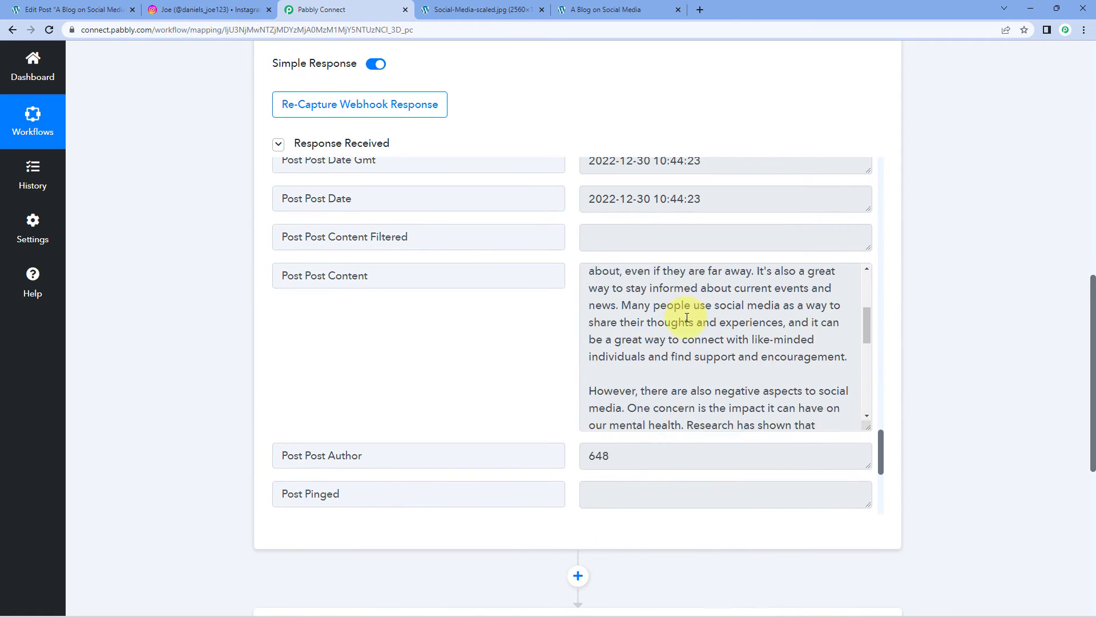
scroll(688, 315, "down", 1)
scroll(568, 318, "down", 5)
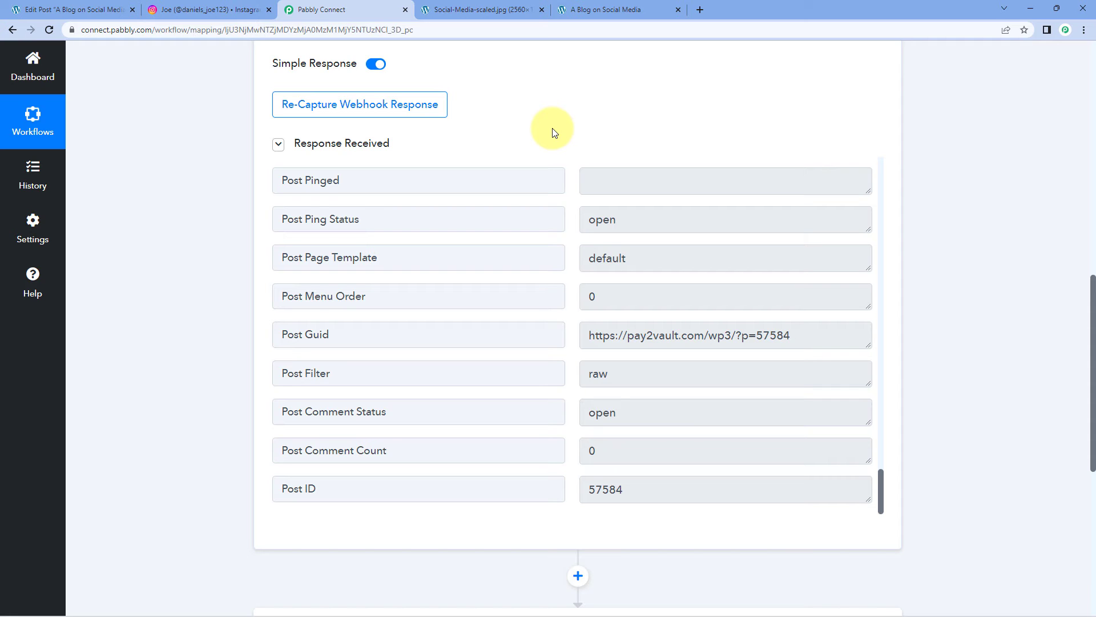
scroll(574, 346, "up", 15)
left_click_drag(711, 363, 571, 354)
scroll(571, 354, "up", 4)
scroll(570, 350, "down", 4)
scroll(581, 416, "up", 1)
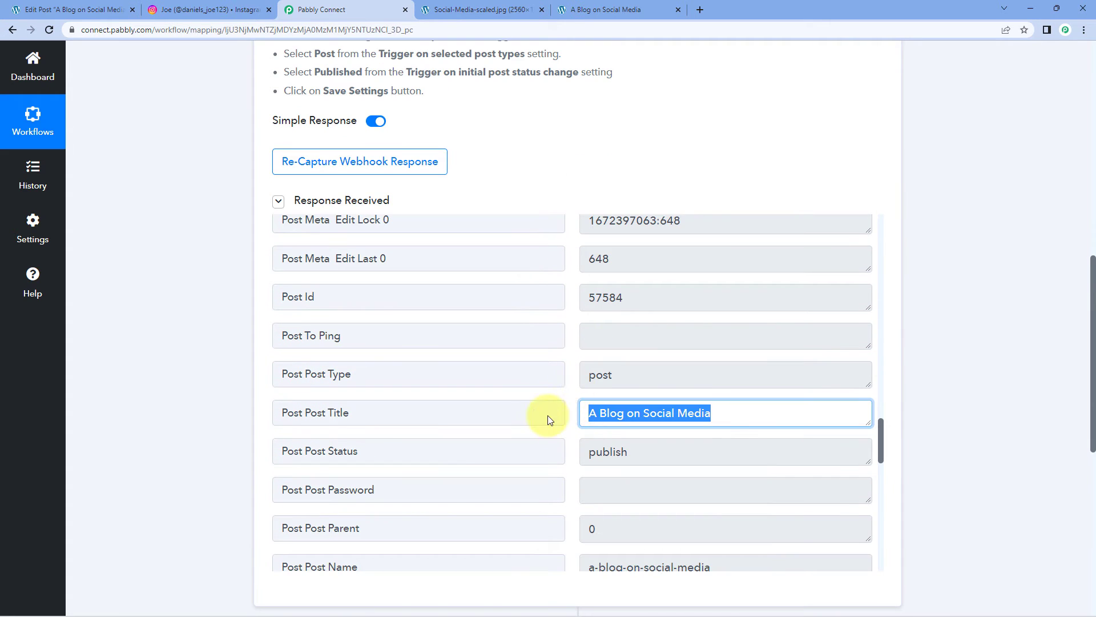
scroll(195, 304, "down", 8)
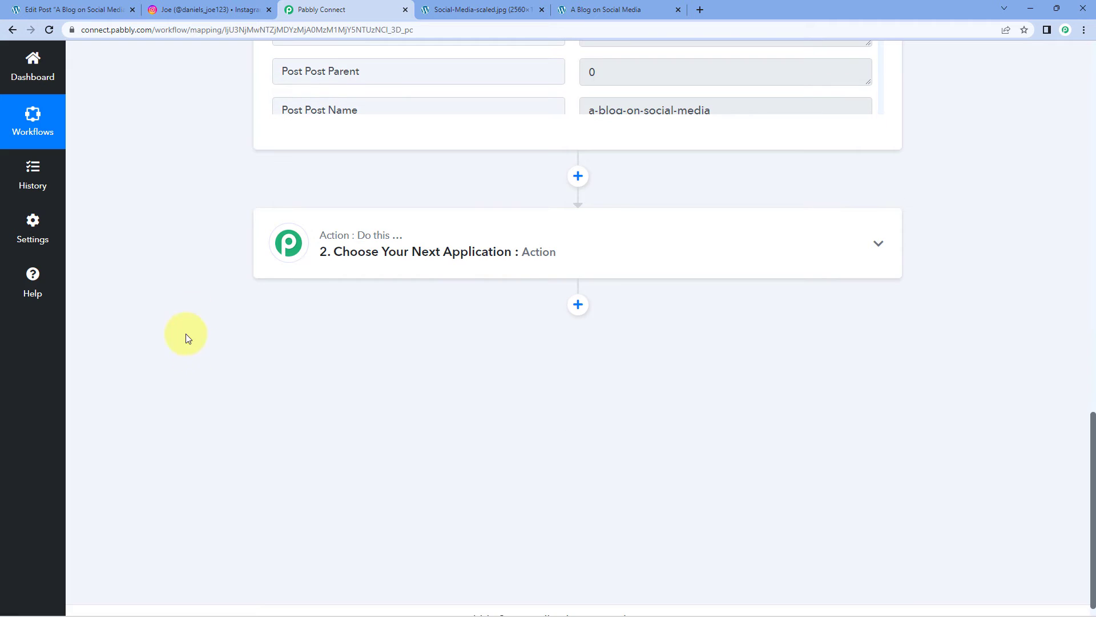
- Search 'Instag' and set Instagram for Business as the action step's app
left_click(484, 236)
left_click(368, 325)
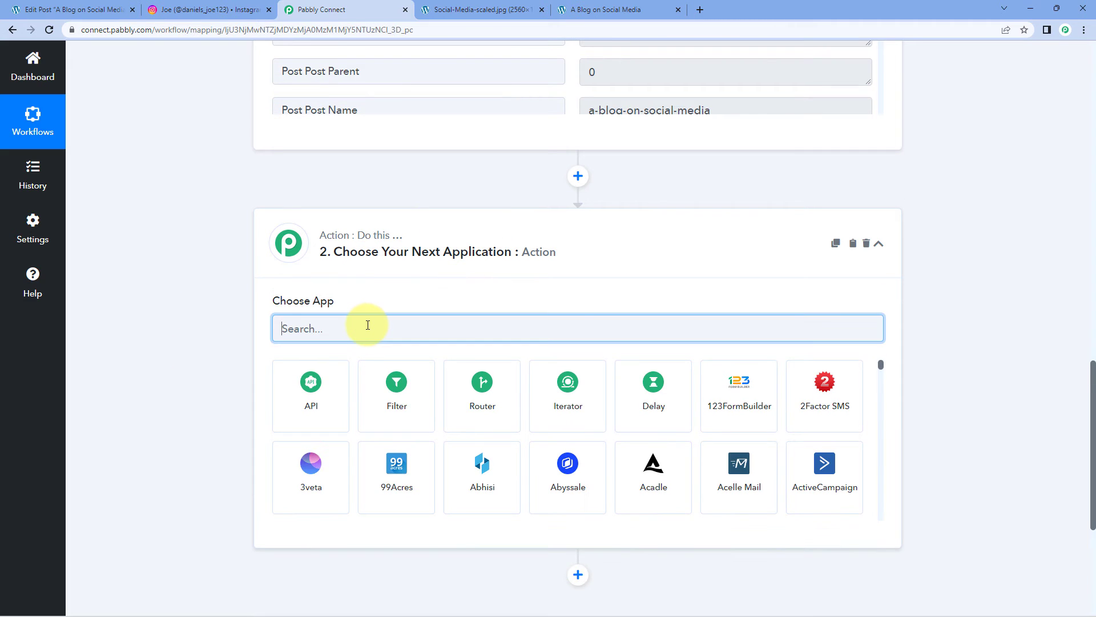
type("Instagr")
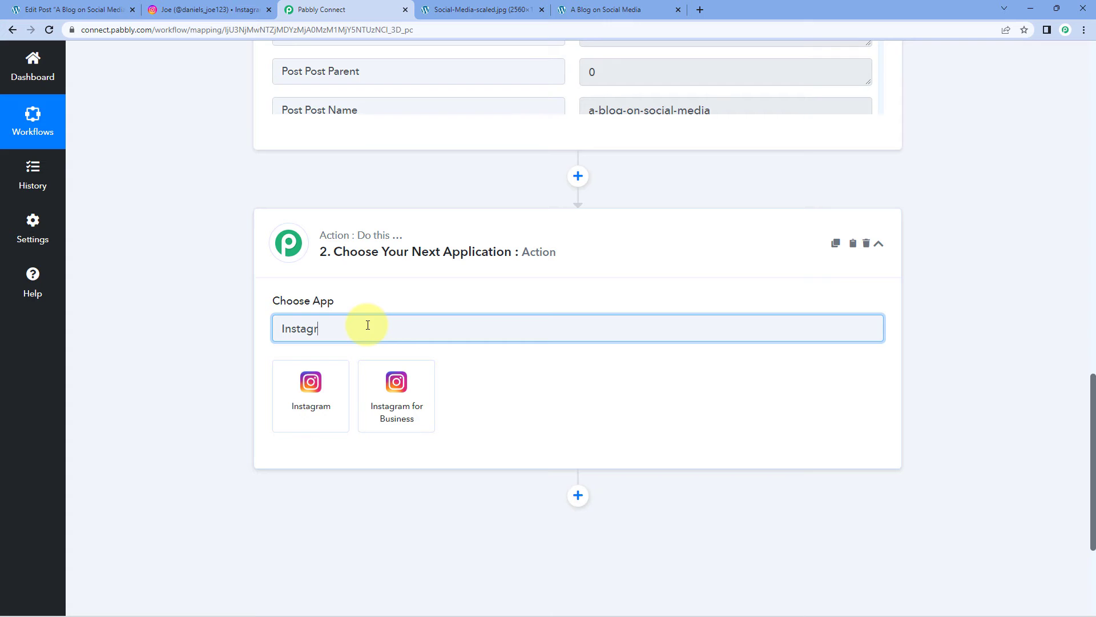
left_click(429, 392)
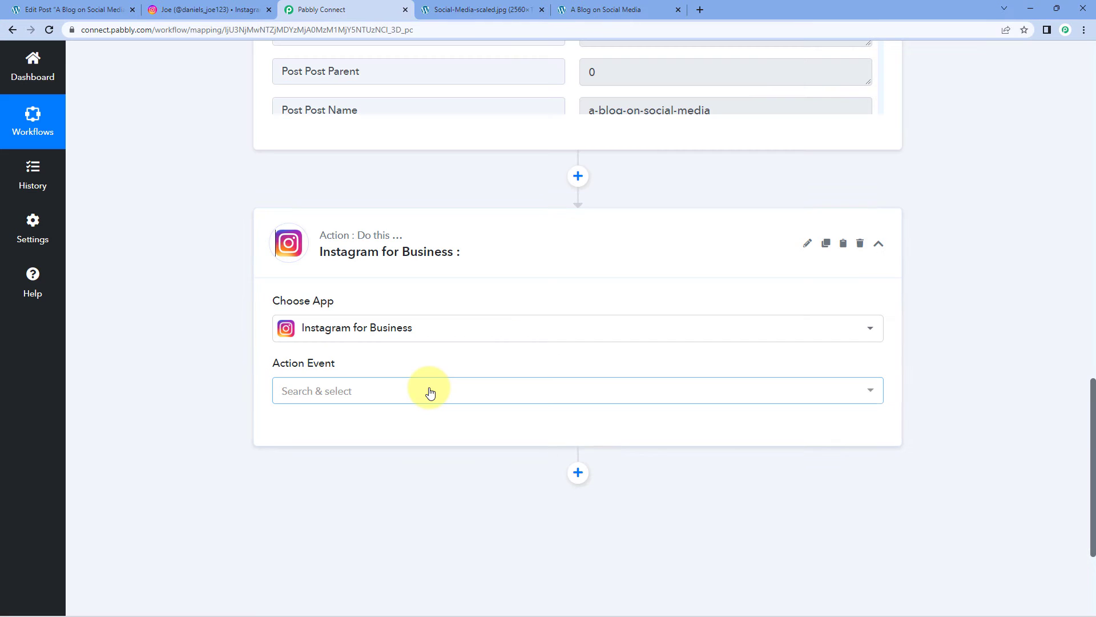
- Choose Publish Photo as the Action Event and start adding a new connection
left_click(367, 396)
scroll(276, 415, "down", 1)
scroll(277, 416, "up", 2)
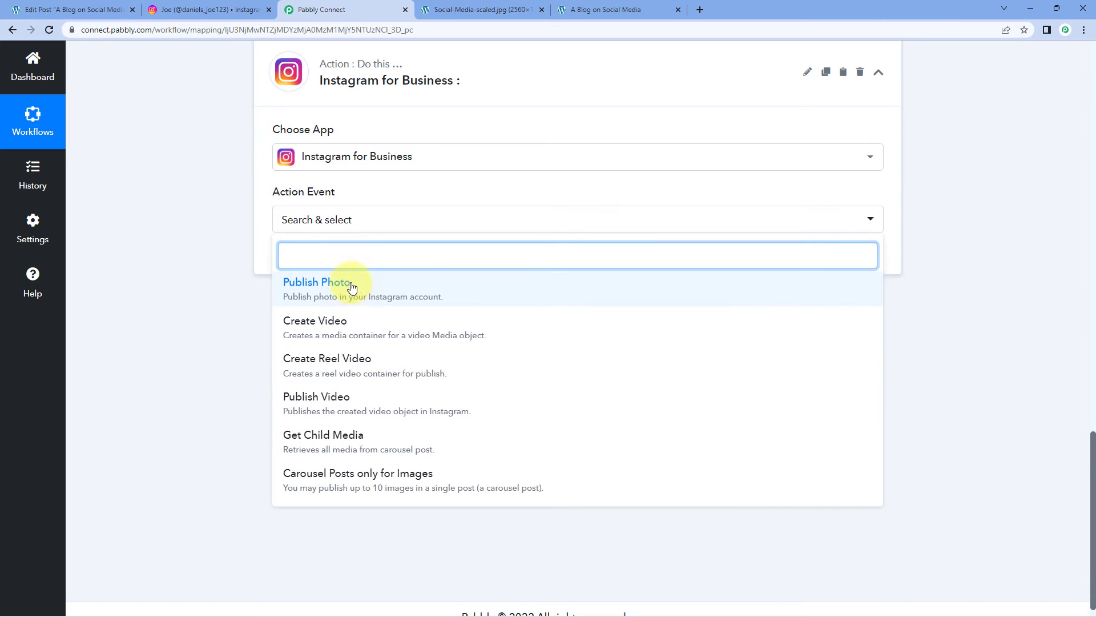
left_click(353, 287)
left_click(311, 261)
left_click(507, 189)
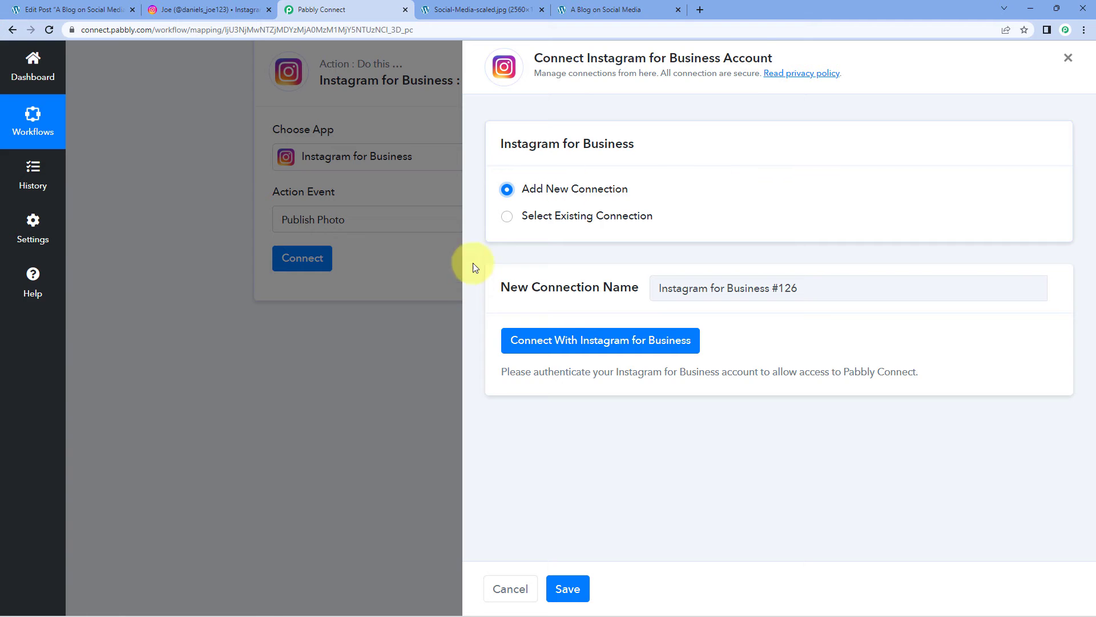
- Authorize the Instagram for Business connection
left_click(567, 345)
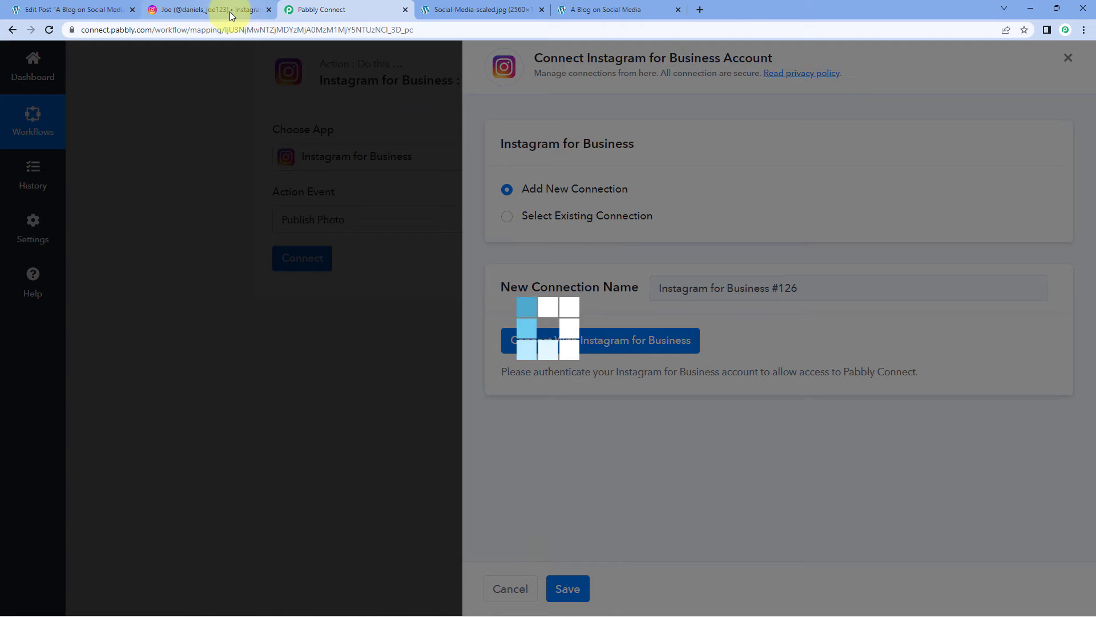
left_click(229, 11)
left_click(324, 11)
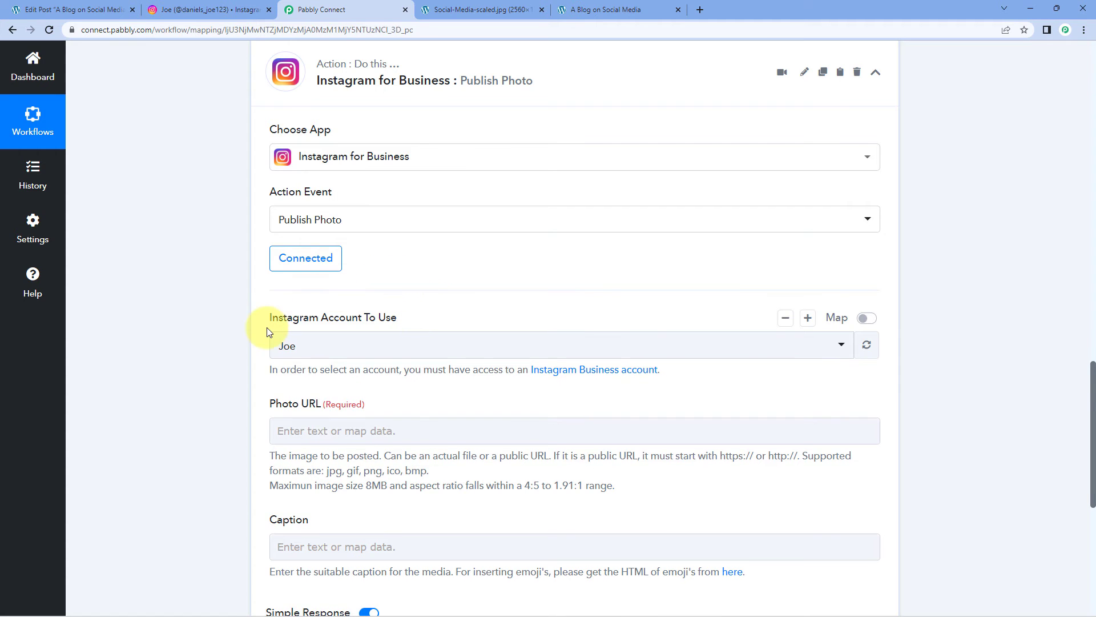
- Select the Instagram business account in the Instagram Account To Use dropdown
scroll(268, 305, "down", 1)
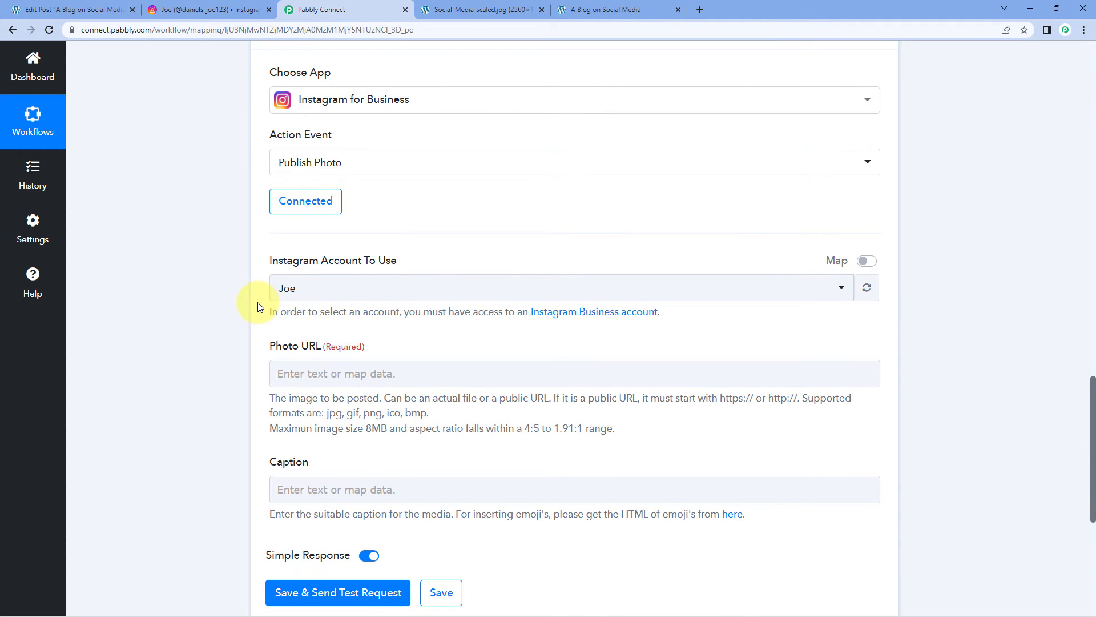
left_click(334, 288)
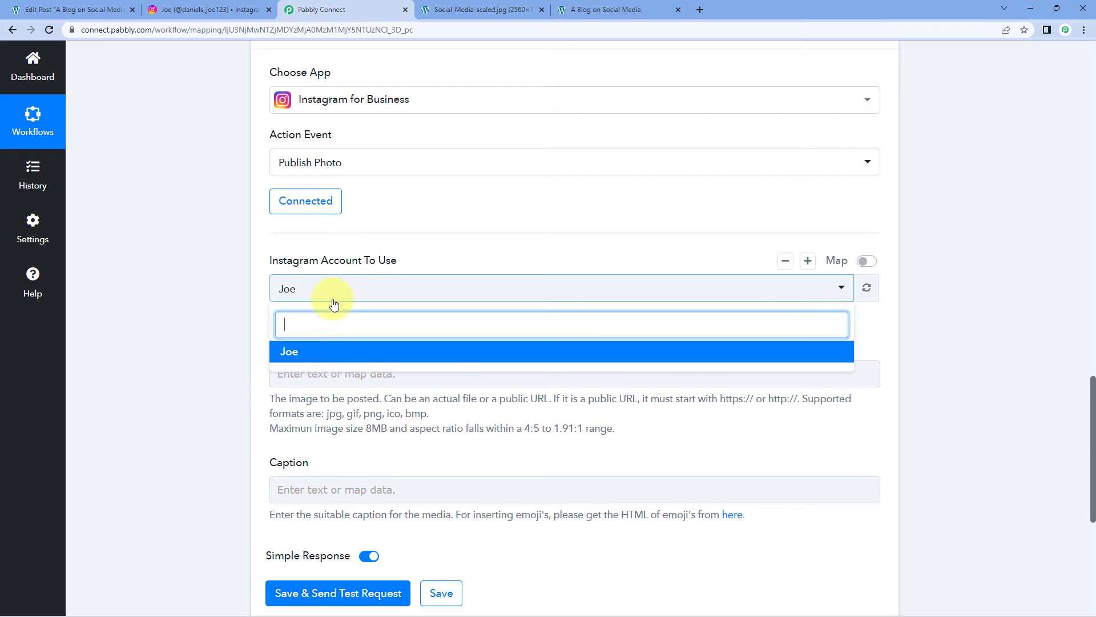
left_click(308, 357)
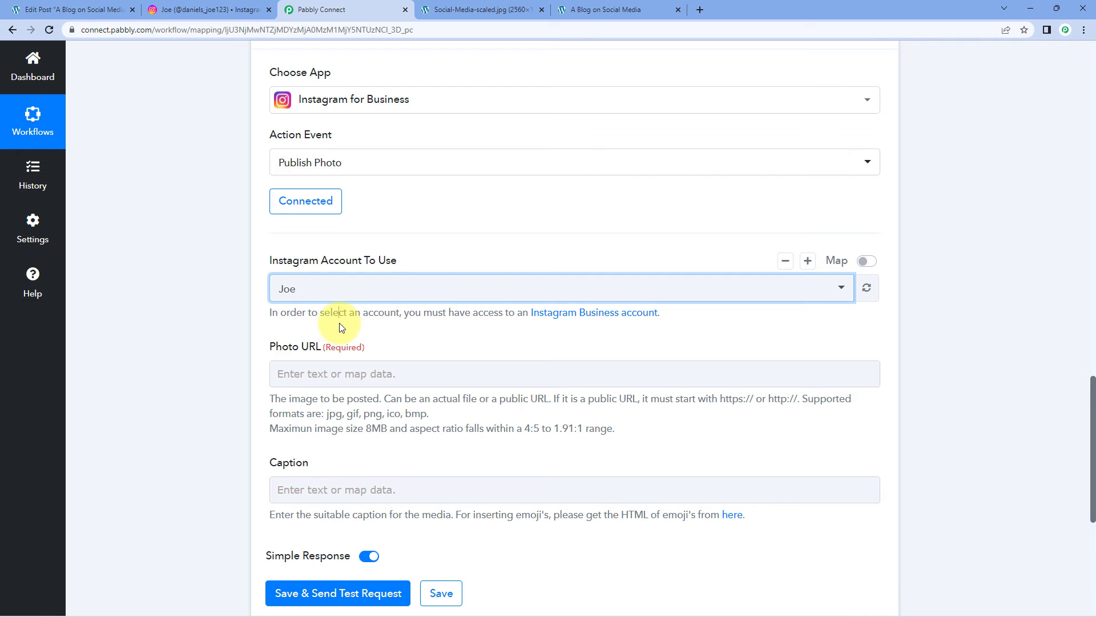
scroll(212, 307, "down", 2)
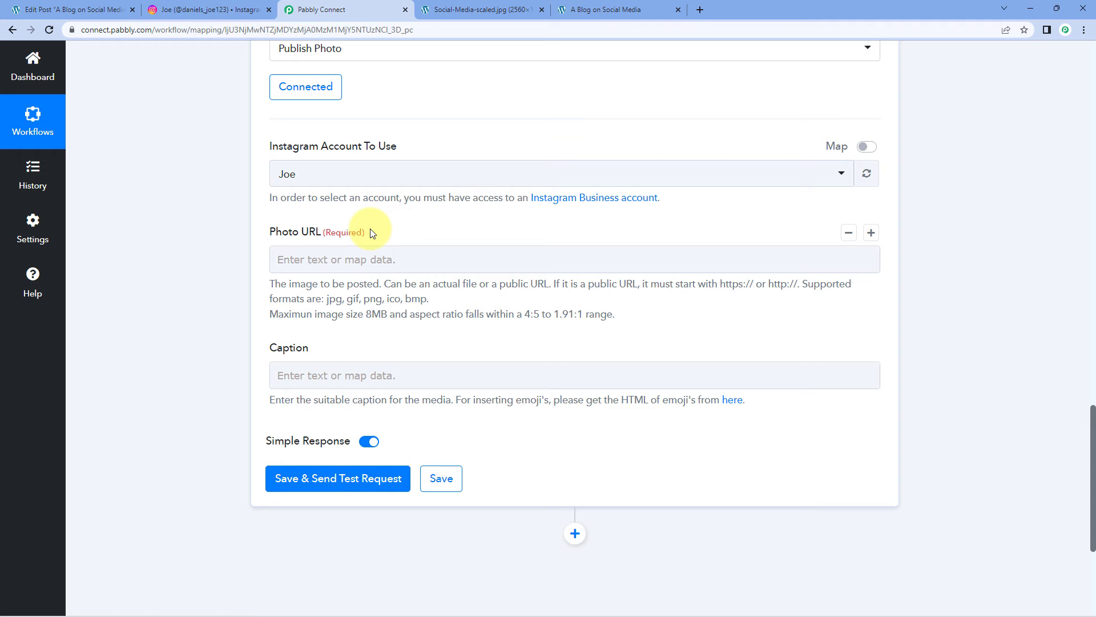
scroll(469, 246, "up", 15)
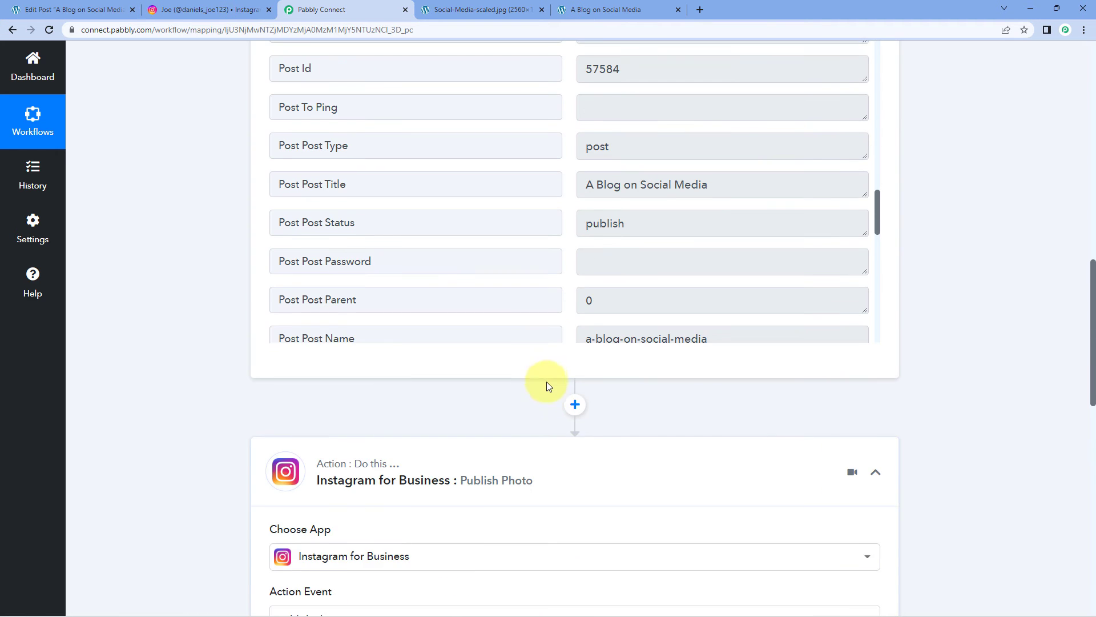
scroll(563, 371, "up", 13)
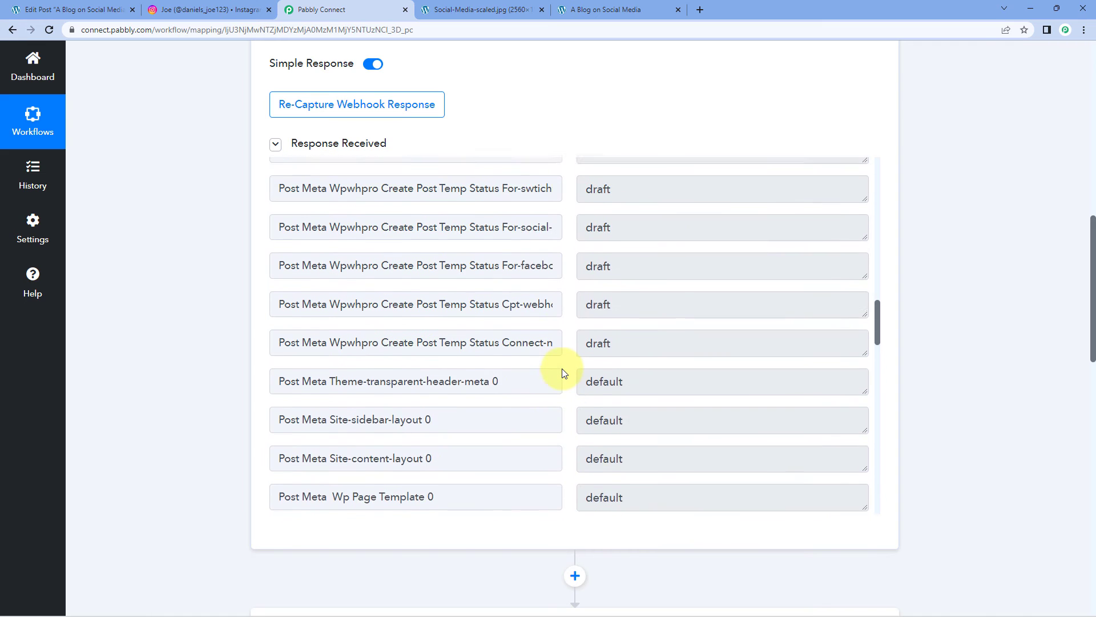
scroll(562, 368, "up", 10)
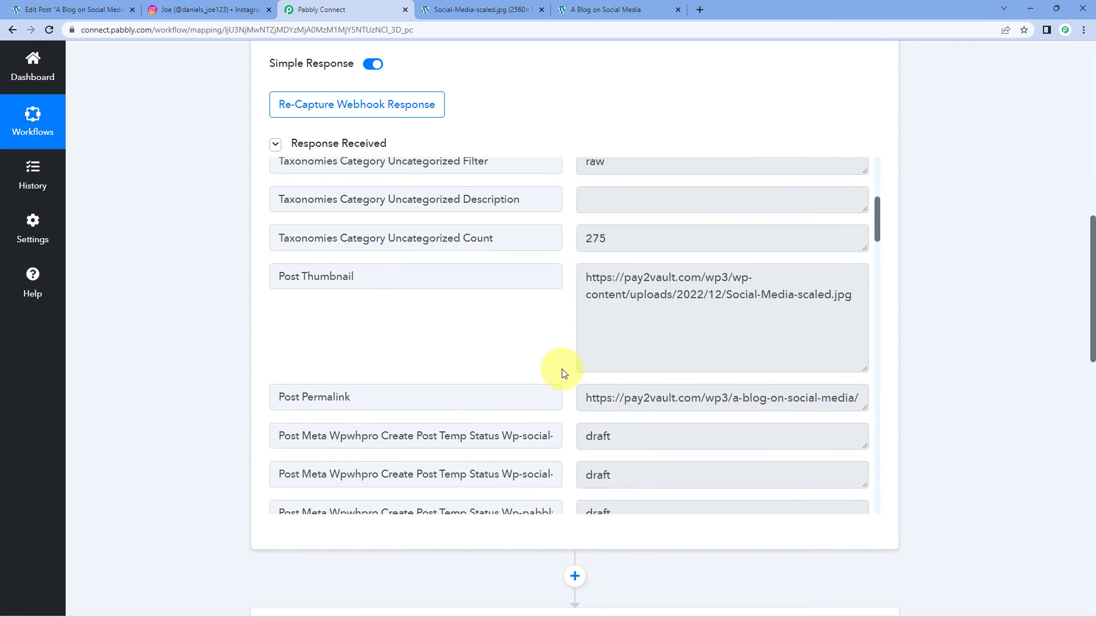
scroll(561, 366, "up", 1)
left_click_drag(585, 334, 865, 373)
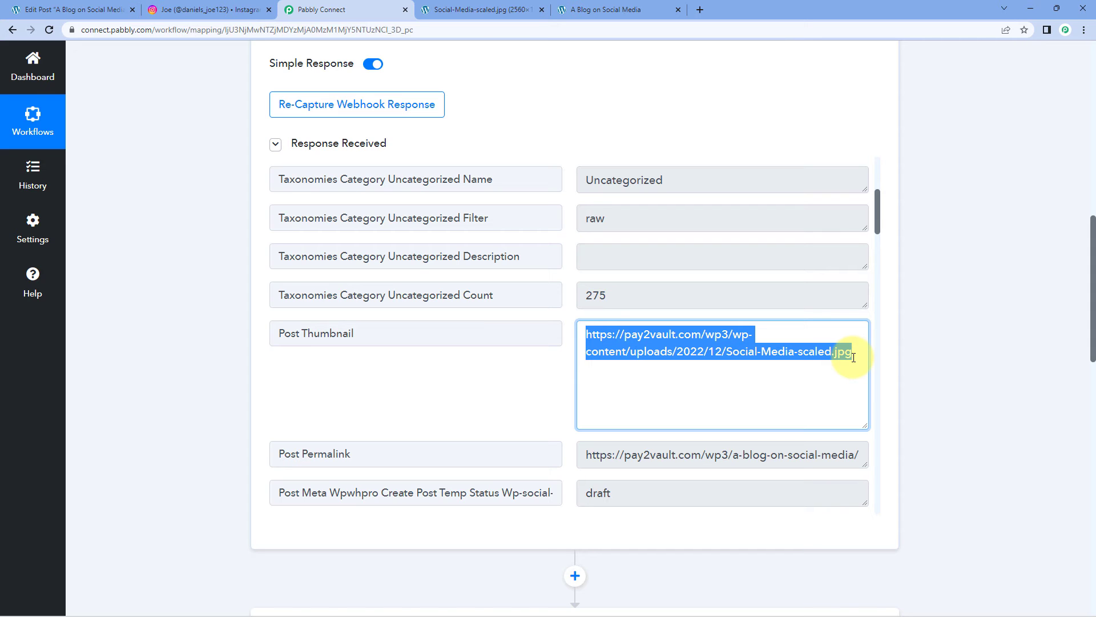
left_click_drag(853, 357, 558, 320)
left_click(569, 325)
scroll(218, 360, "down", 14)
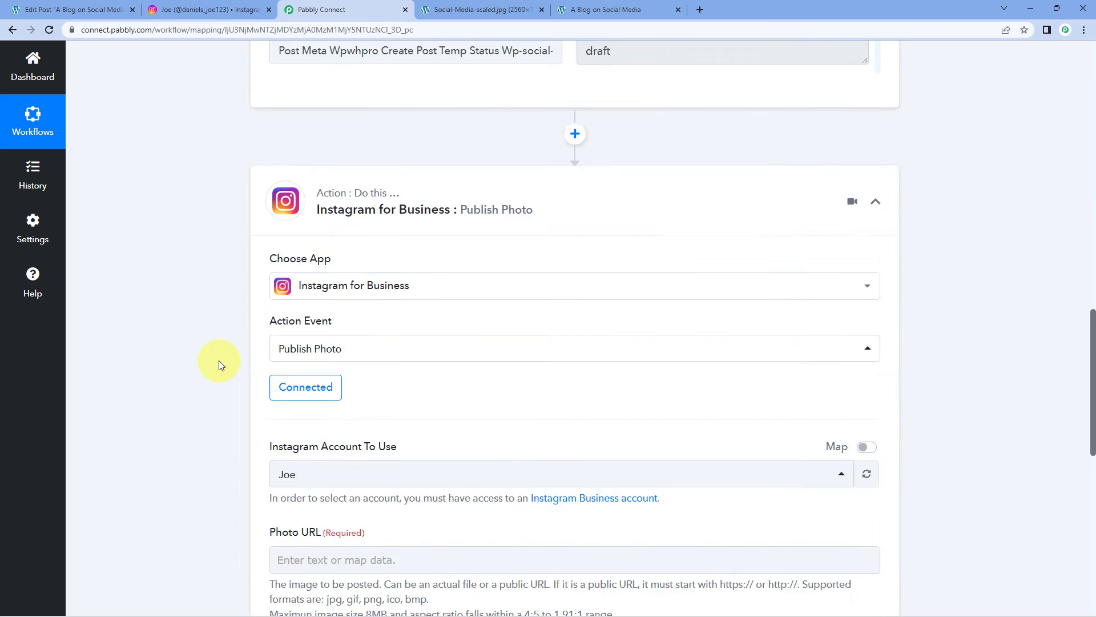
left_click(342, 204)
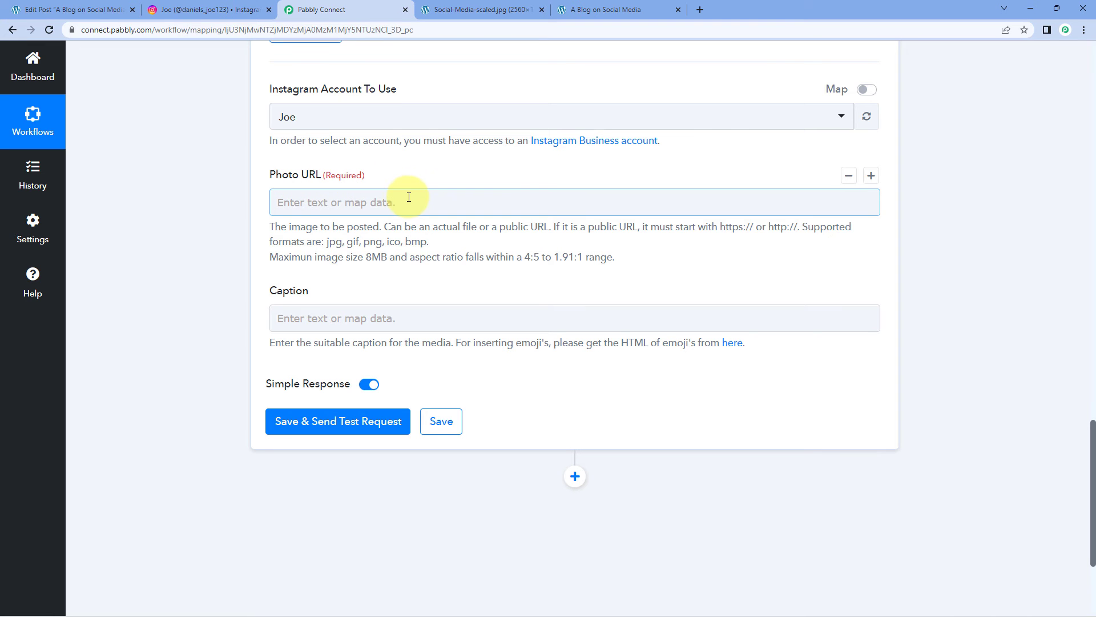
- Map Photo URL to the WordPress step's 1. Post Thumbnail value
left_click(283, 203)
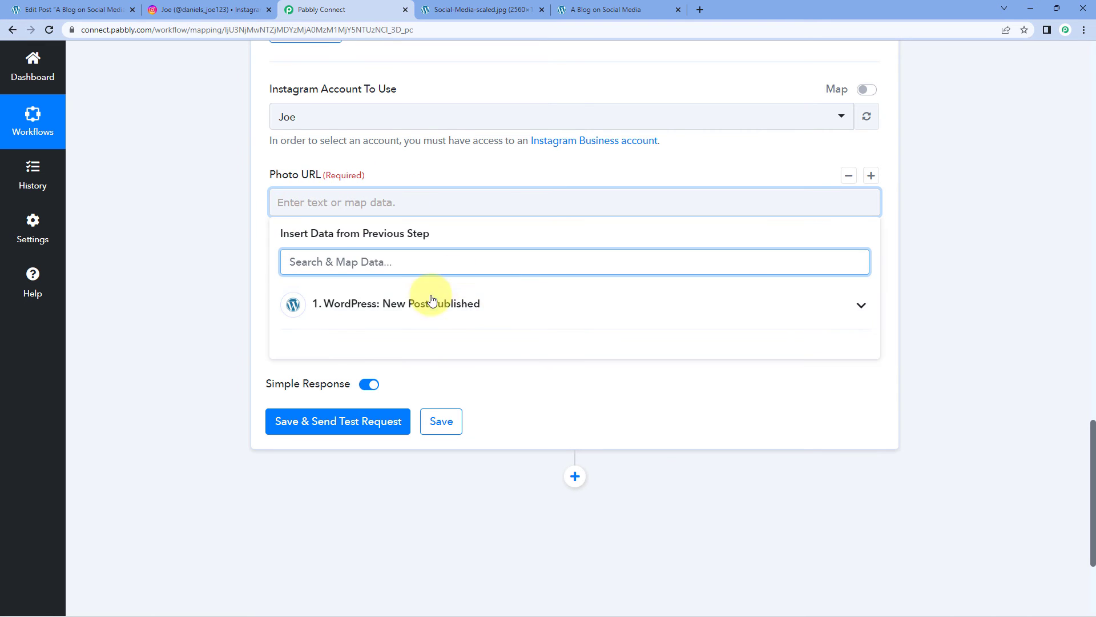
left_click(469, 303)
scroll(479, 362, "down", 5)
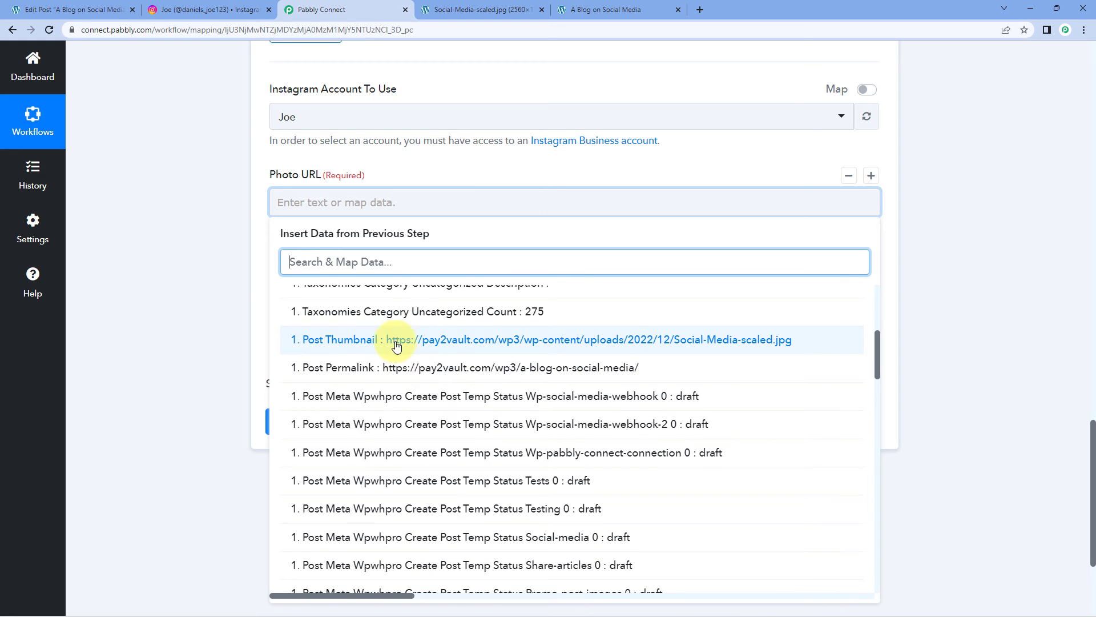
left_click(451, 341)
left_click(223, 235)
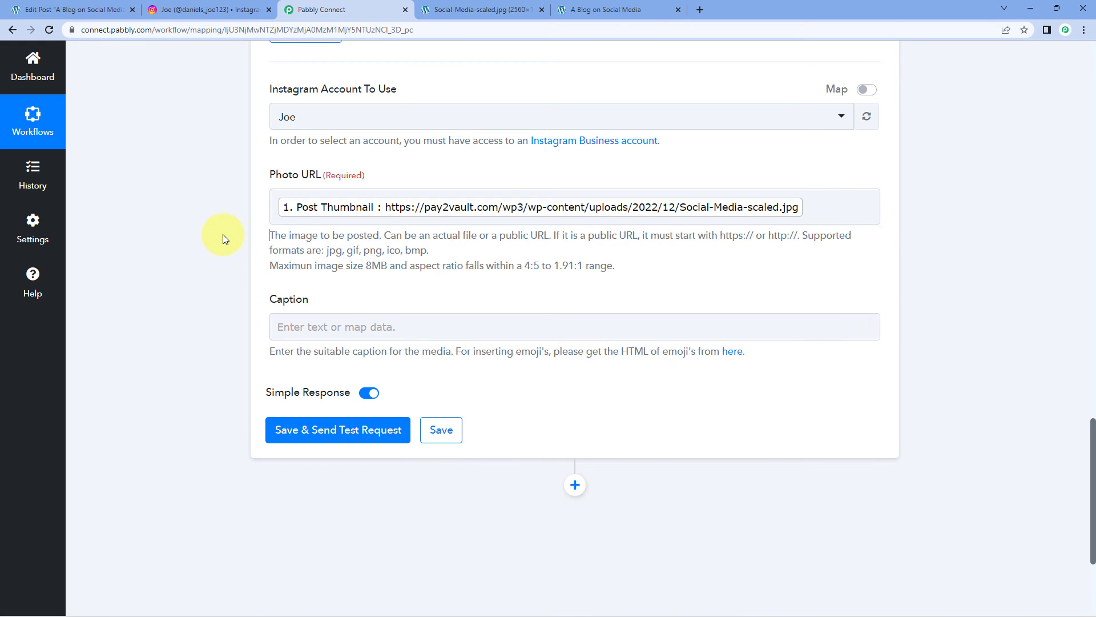
- Scroll the trigger data and select the Post Post Title value 'A Blog on Social Media'
scroll(223, 234, "down", 2)
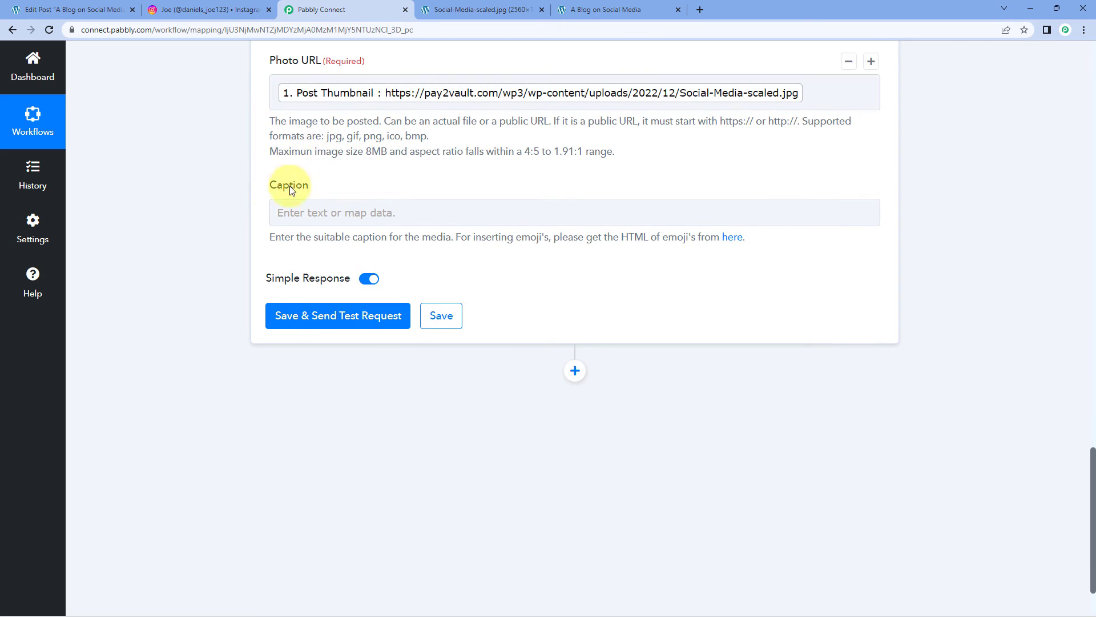
scroll(274, 208, "up", 4)
scroll(270, 207, "up", 11)
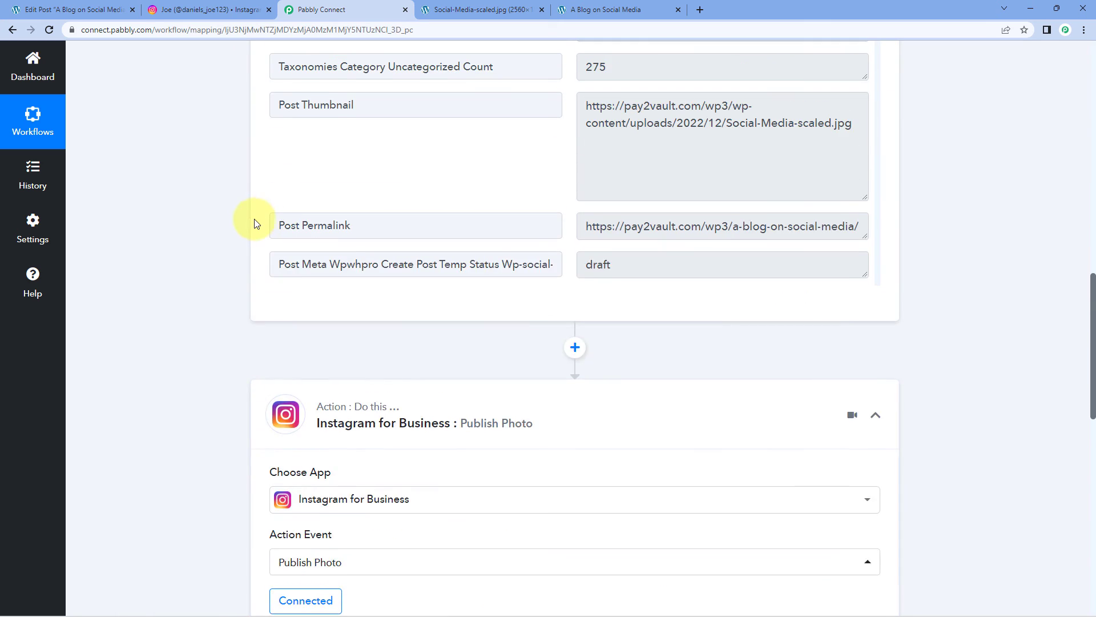
scroll(521, 286, "up", 4)
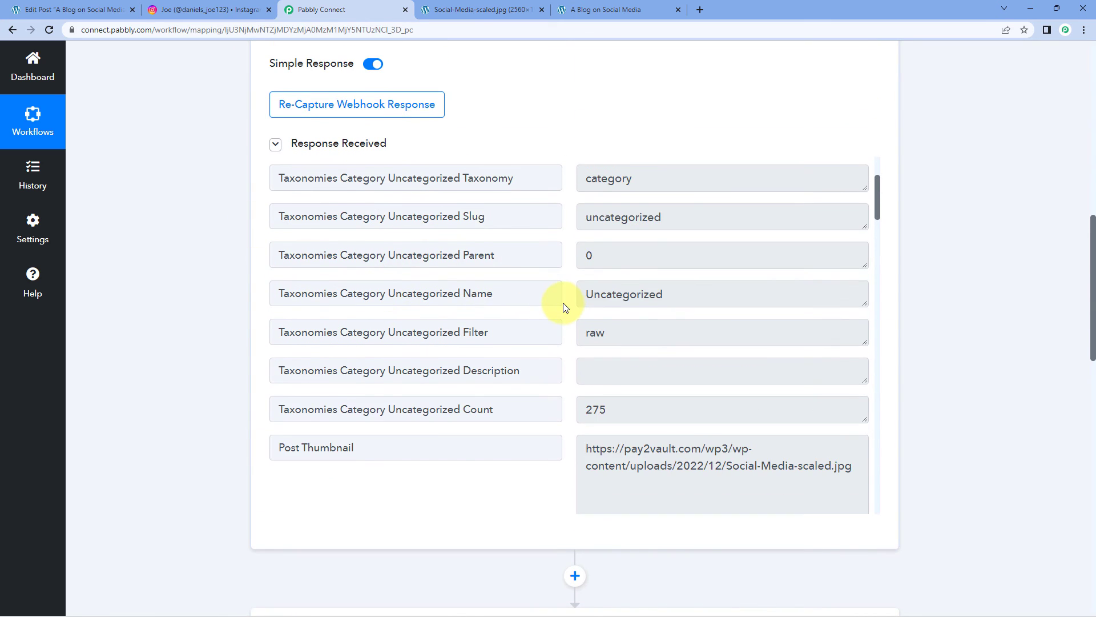
scroll(564, 309, "down", 13)
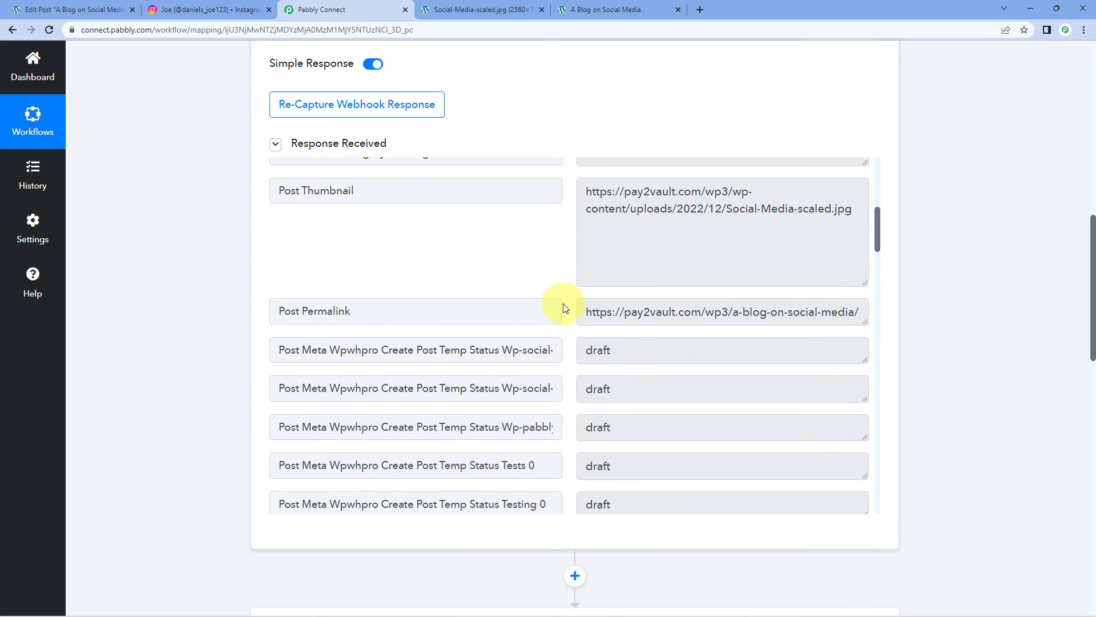
scroll(564, 308, "down", 14)
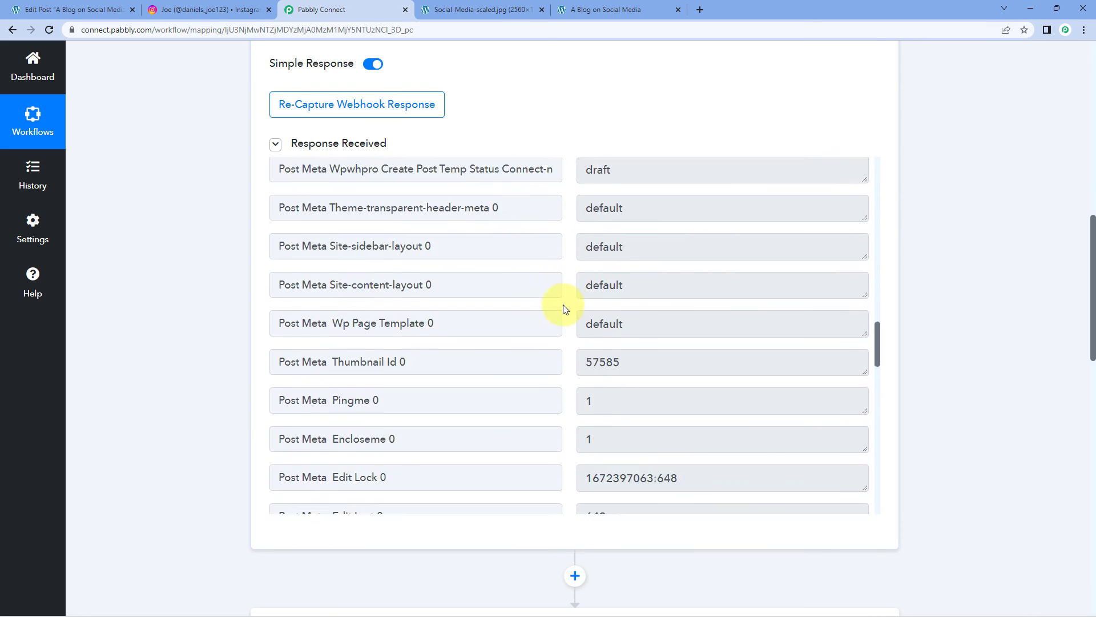
left_click(660, 330)
left_click_drag(711, 330, 543, 335)
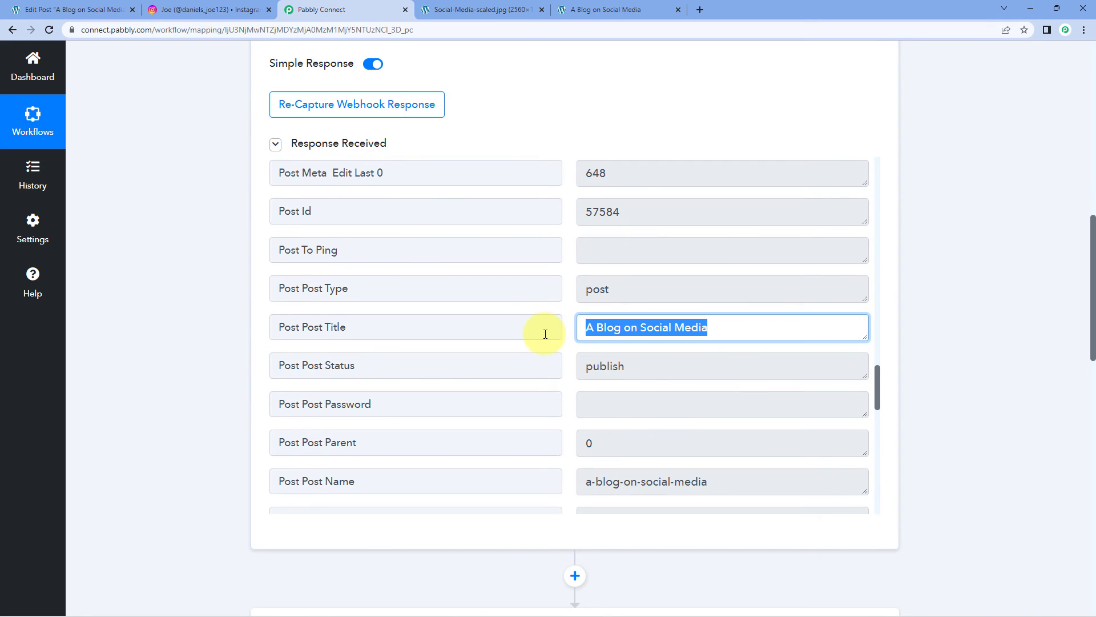
scroll(228, 336, "down", 16)
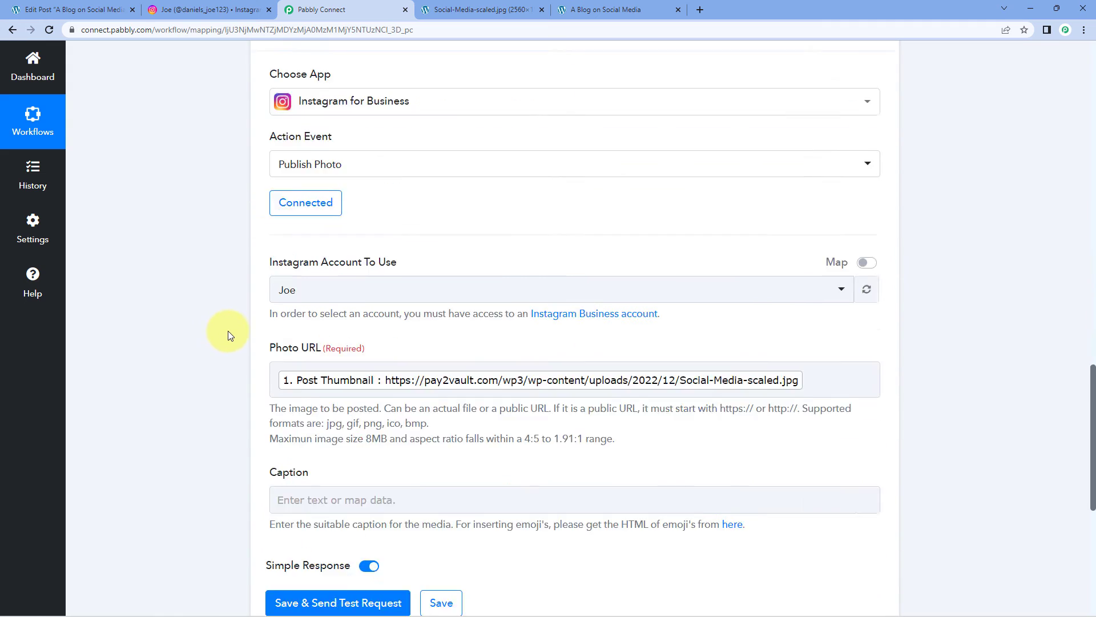
- Map Caption to Post Post Title 'A Blog on Social Media' and send a test request
left_click(310, 223)
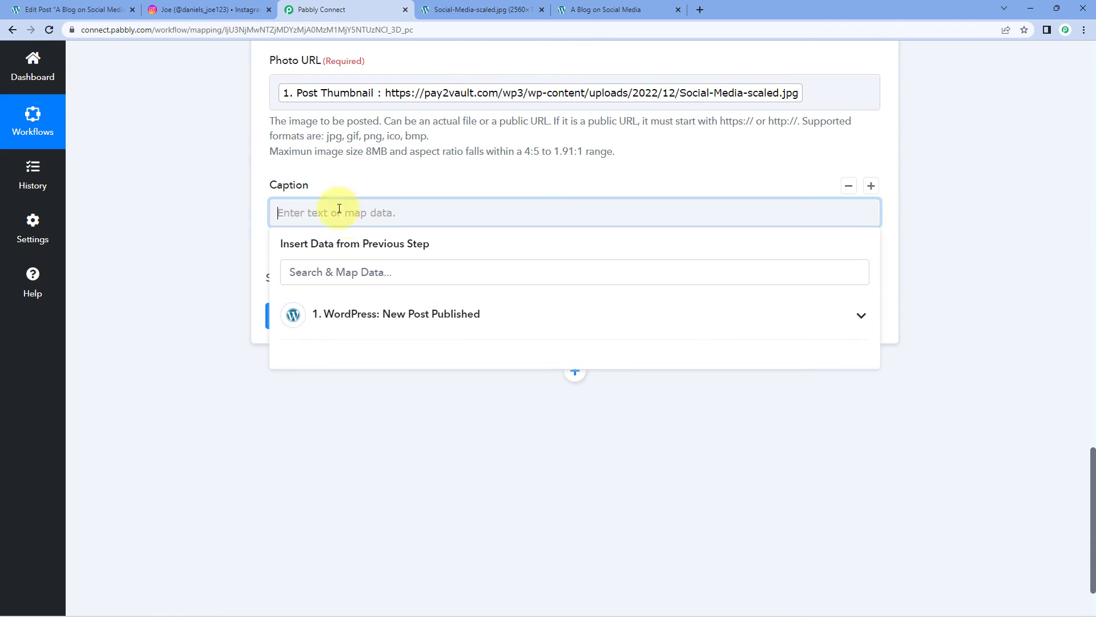
left_click(427, 309)
scroll(433, 369, "down", 8)
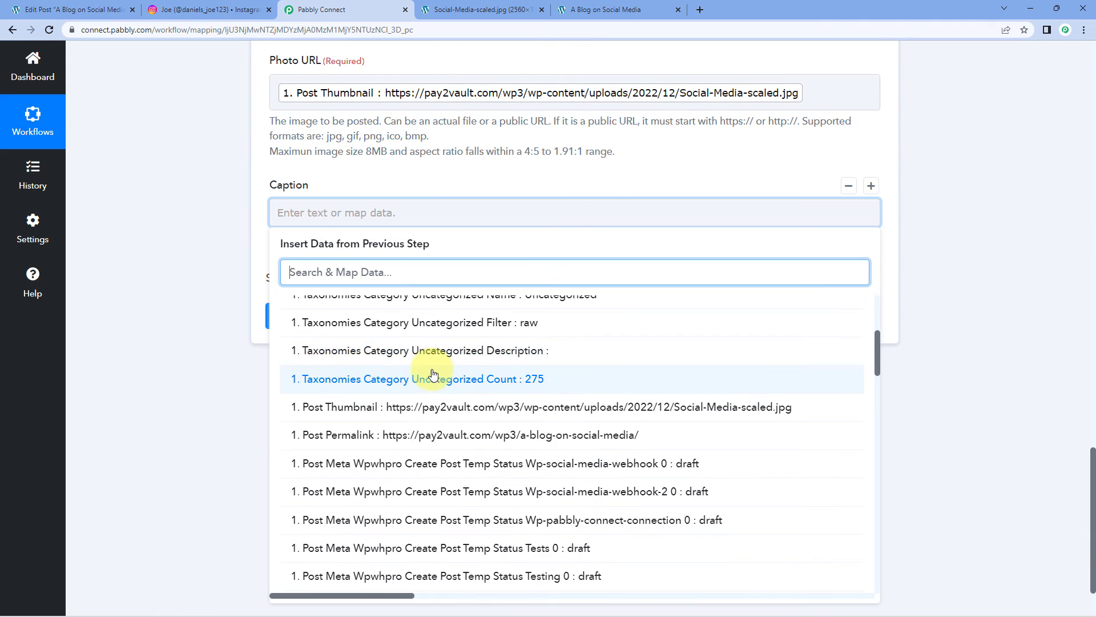
scroll(435, 376, "down", 10)
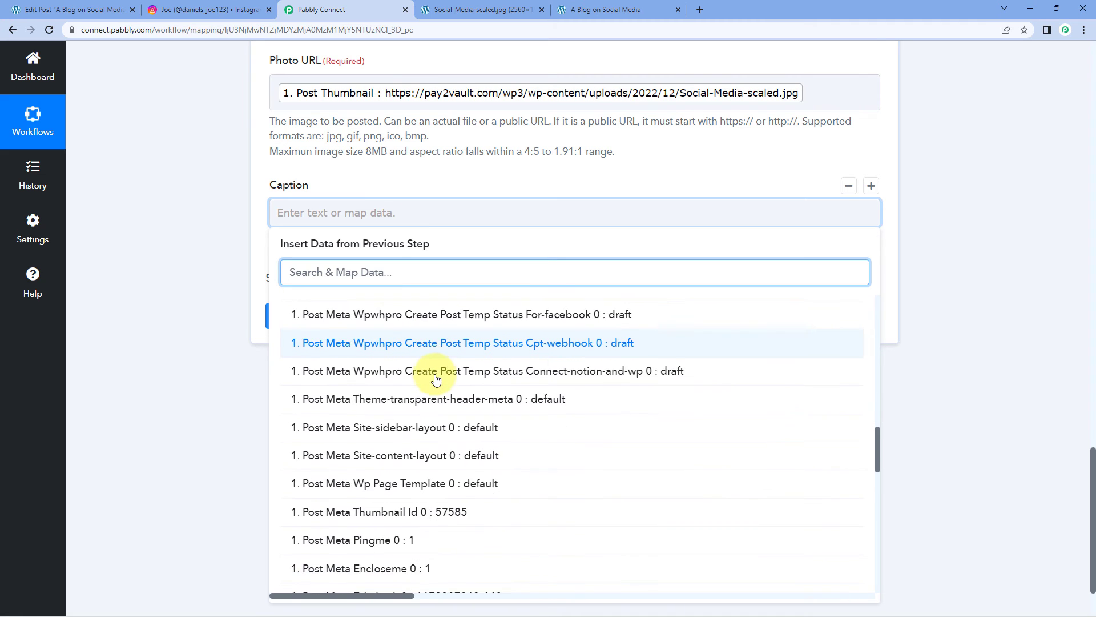
scroll(435, 365, "down", 3)
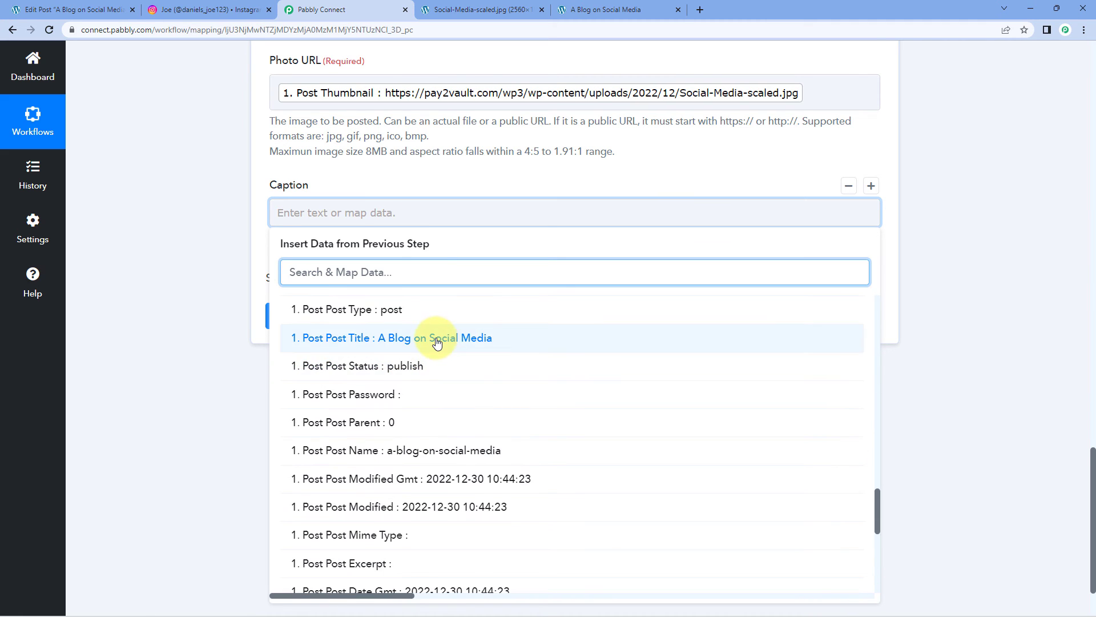
left_click(437, 339)
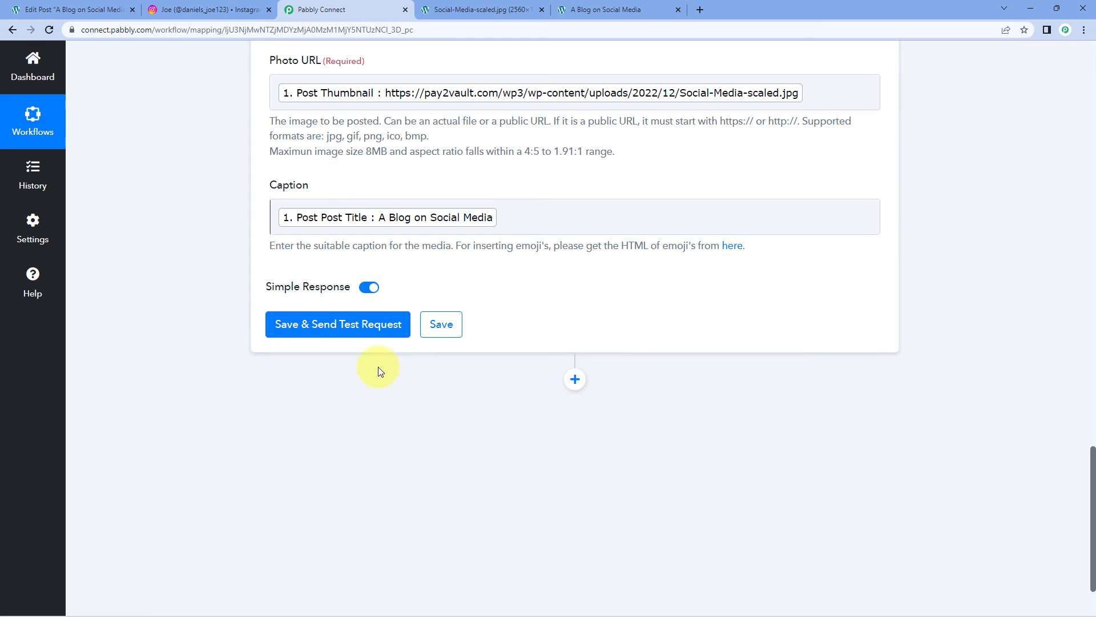
left_click(351, 316)
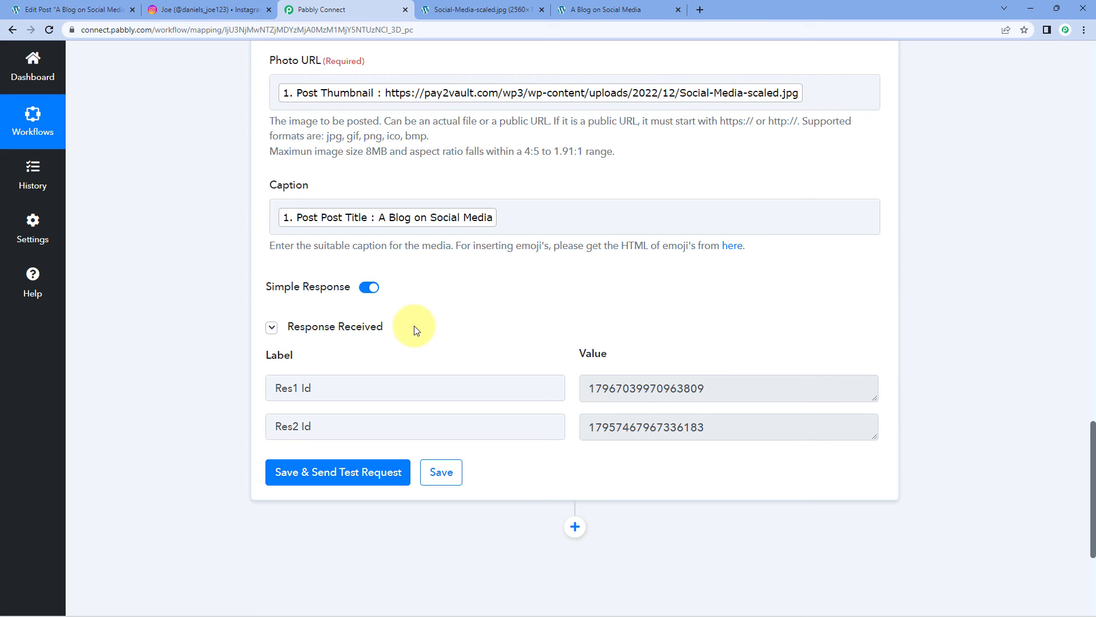
- Scroll back up the trigger response fields and switch to the Instagram profile tab
scroll(500, 278, "up", 2)
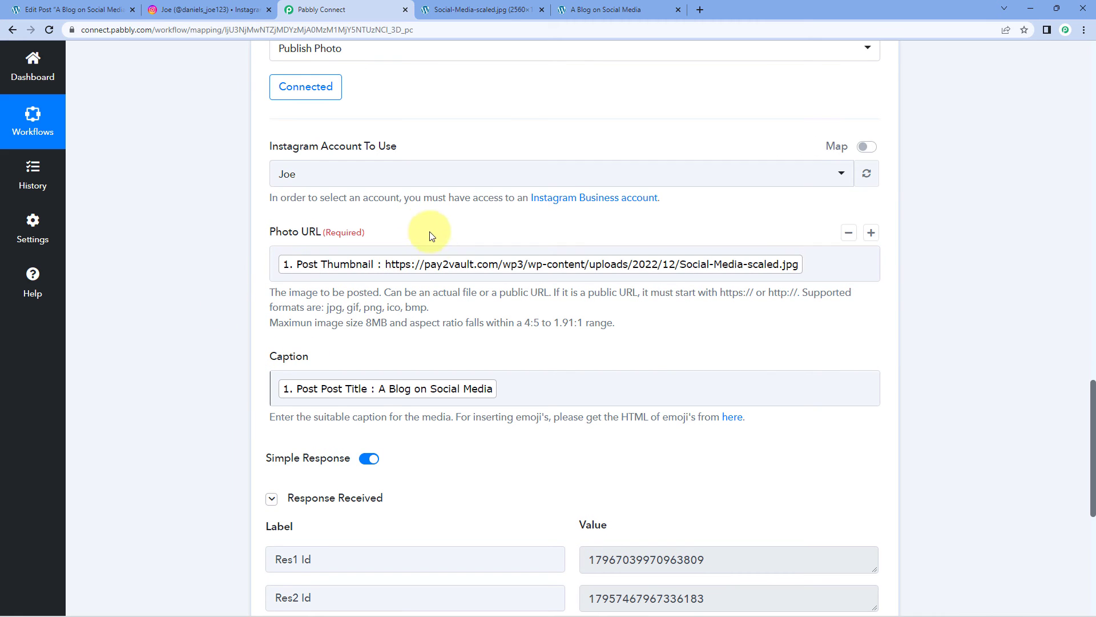
scroll(434, 242, "up", 6)
scroll(435, 247, "up", 4)
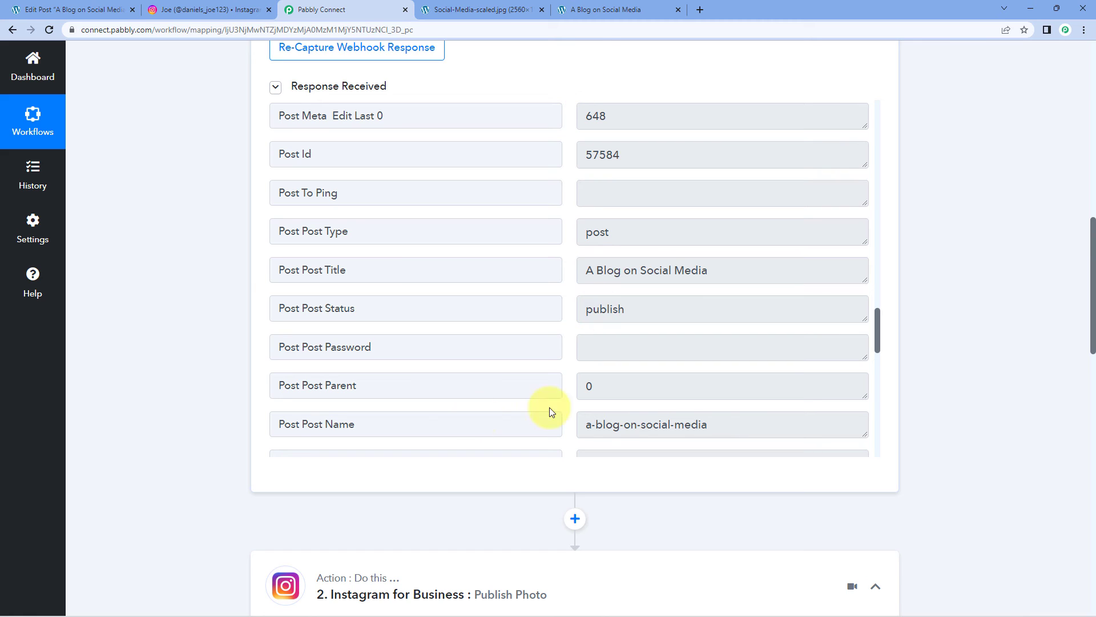
left_click(243, 8)
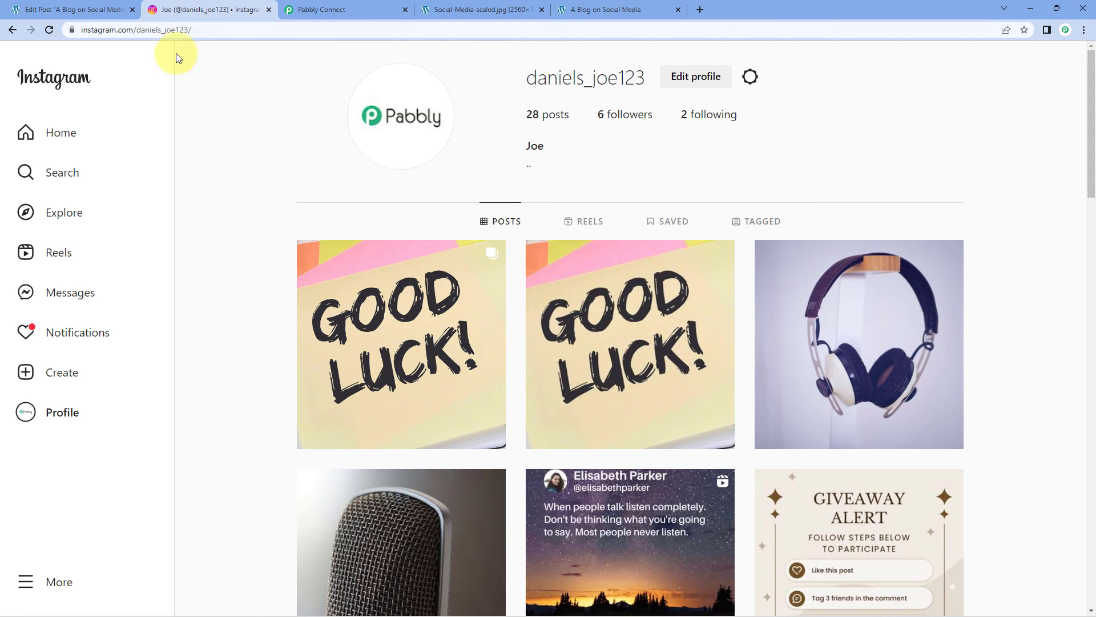
- Reload the Instagram profile and open the newest post
left_click(48, 29)
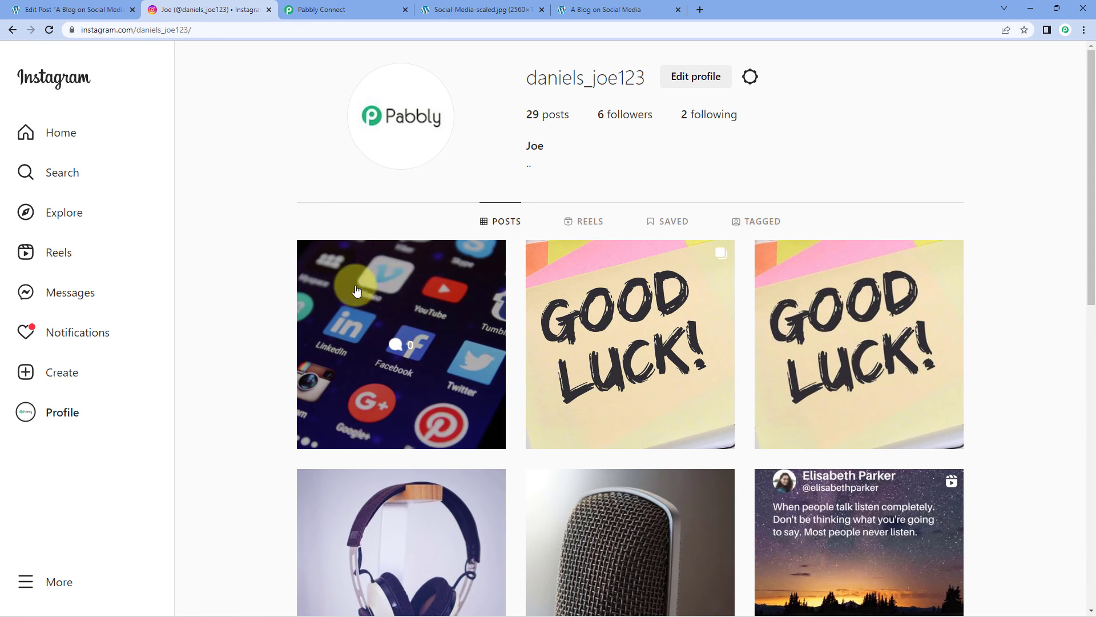
left_click(400, 286)
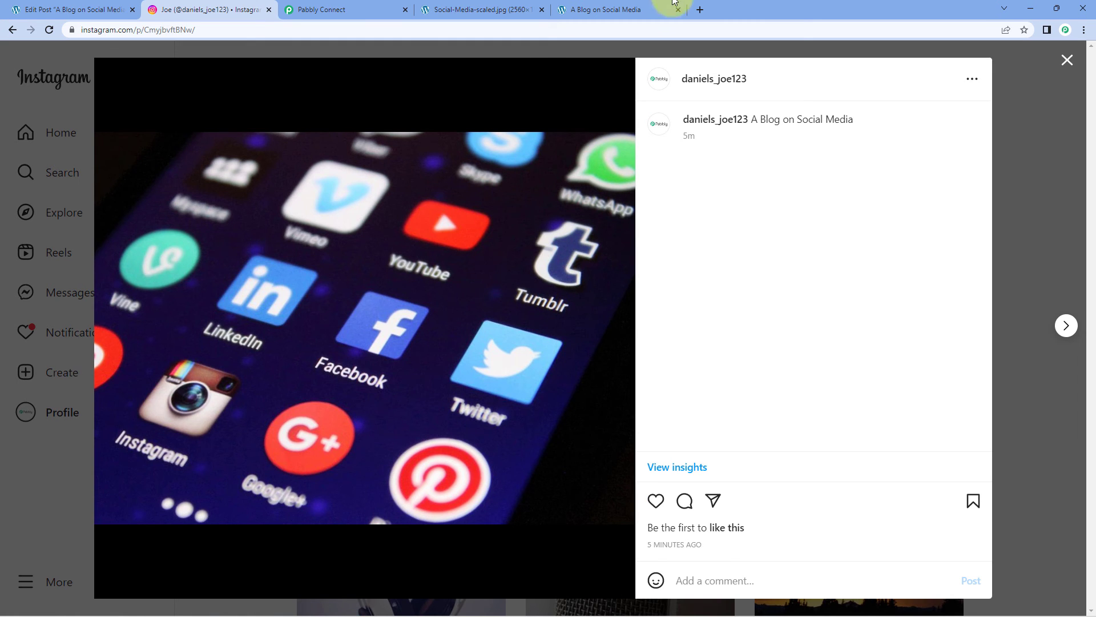
left_click(642, 8)
scroll(591, 203, "down", 7)
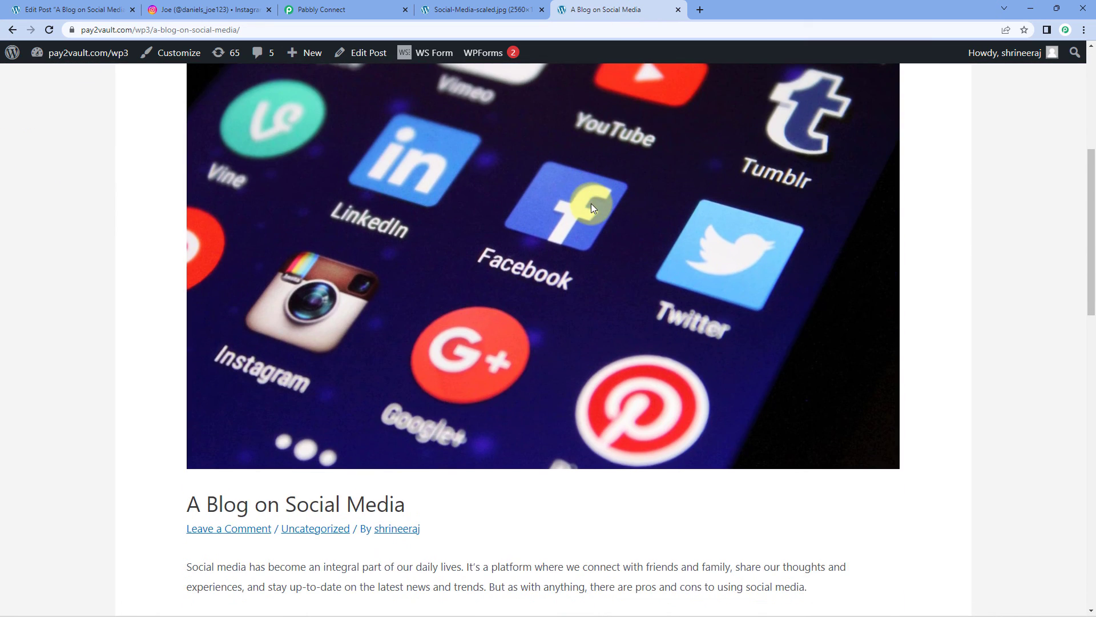
left_click(342, 9)
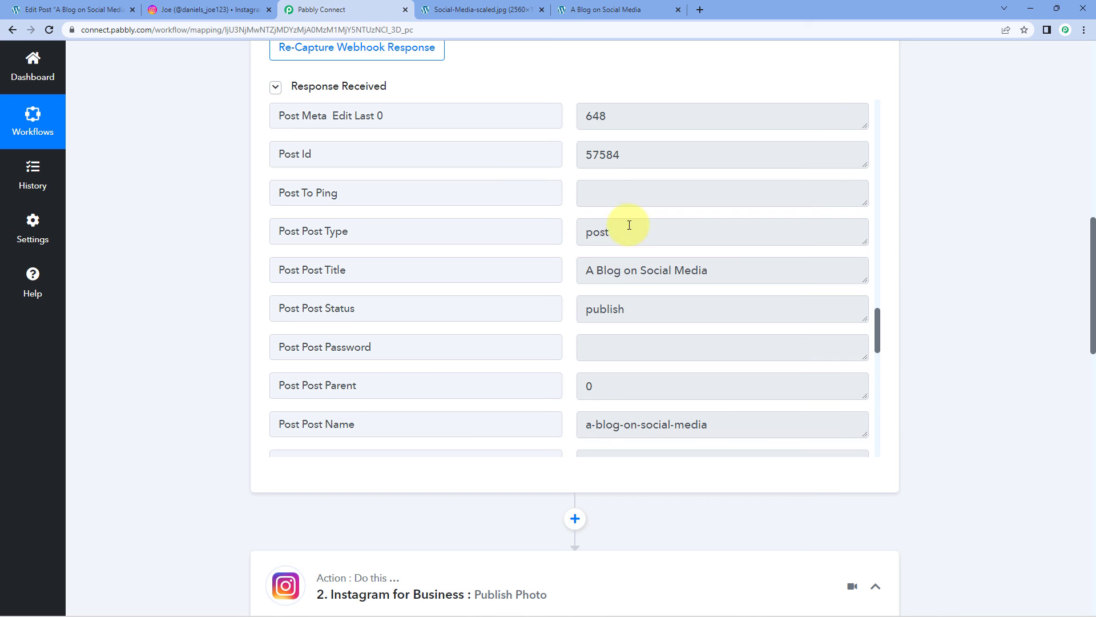
left_click(215, 8)
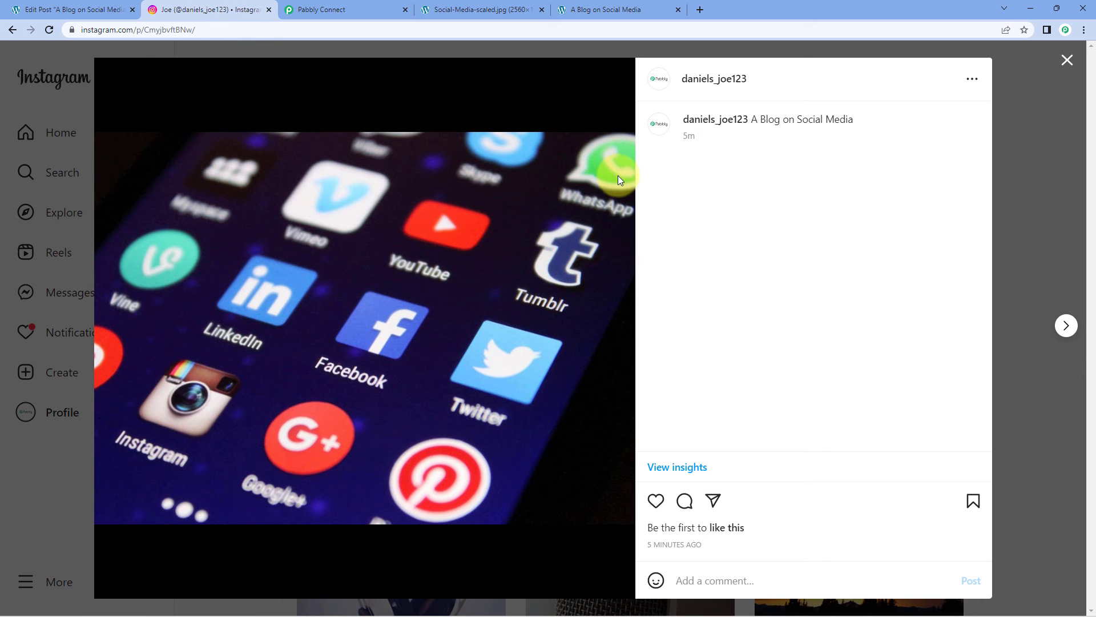
- Compare the caption with the WordPress post title 'A Blog on Social Media', then close the viewer
left_click(588, 10)
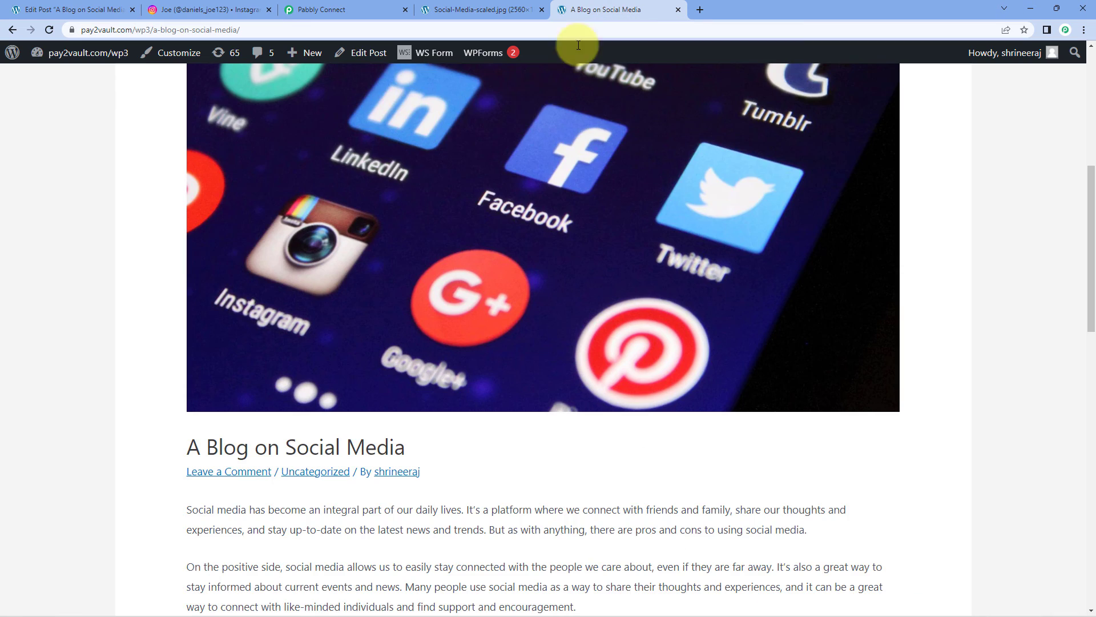
scroll(171, 271, "down", 3)
left_click_drag(162, 277, 420, 274)
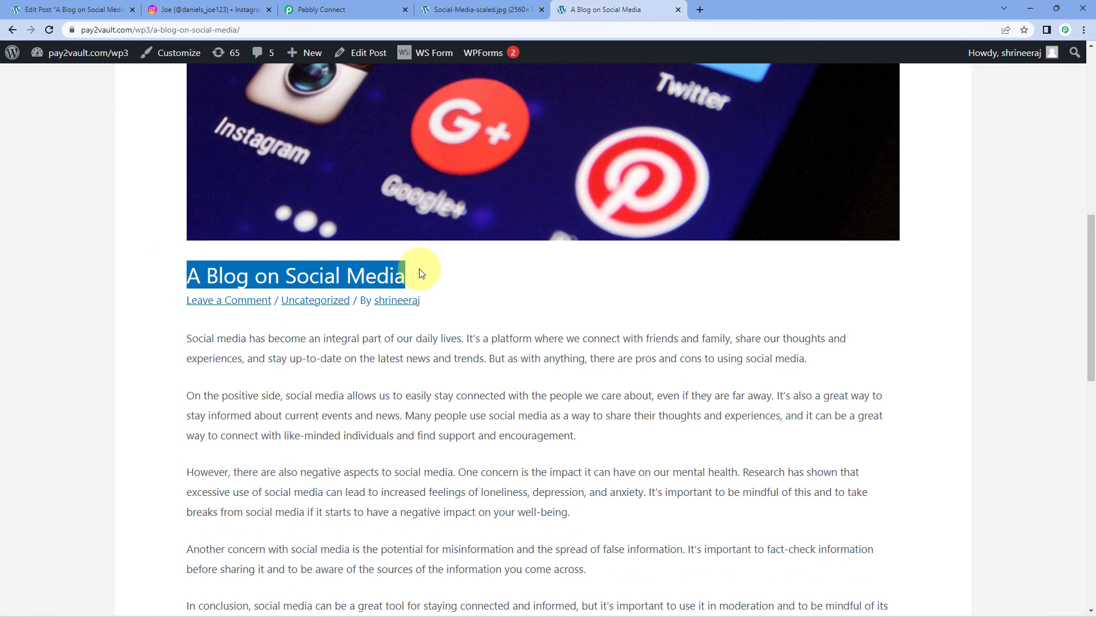
left_click(455, 274)
left_click(218, 5)
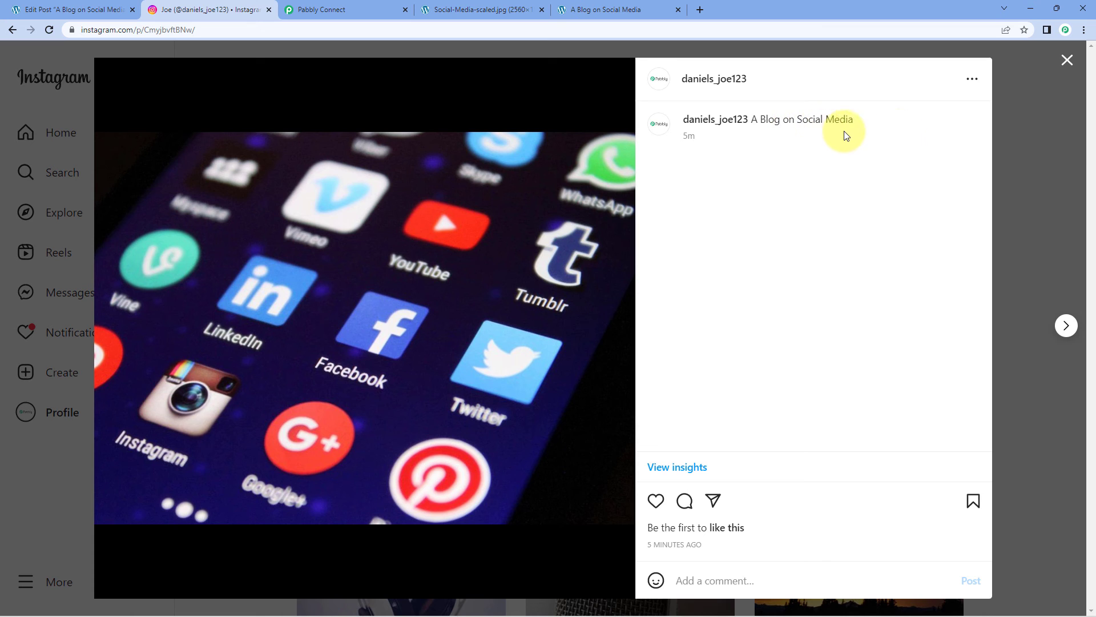
left_click(1050, 127)
left_click(351, 9)
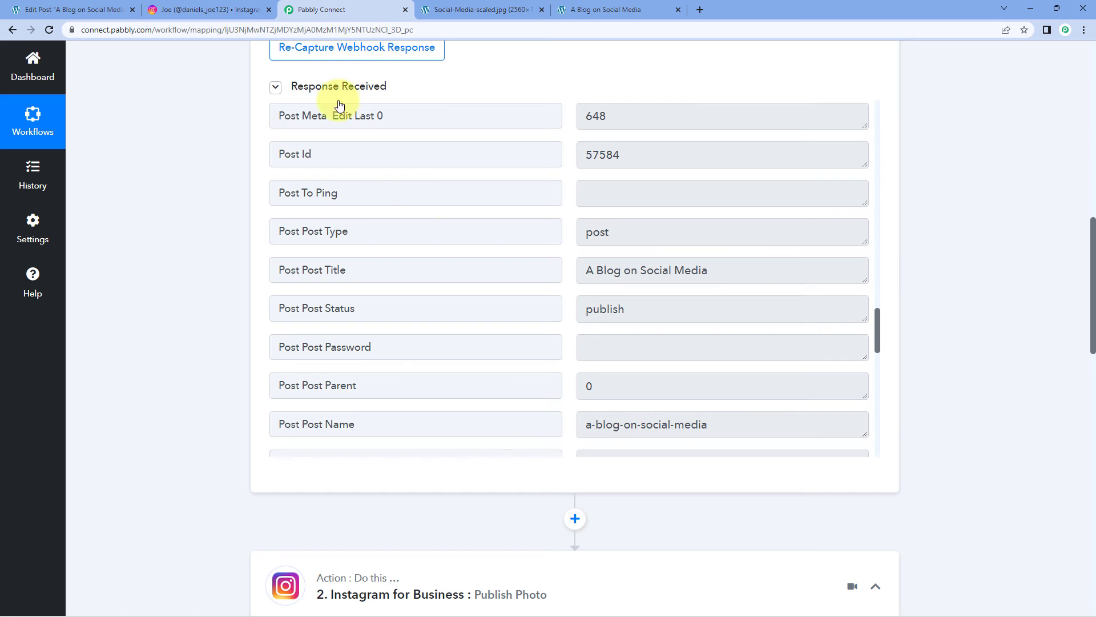
- Collapse the WordPress New Post Published trigger card
scroll(1029, 219, "down", 4)
scroll(1015, 231, "down", 2)
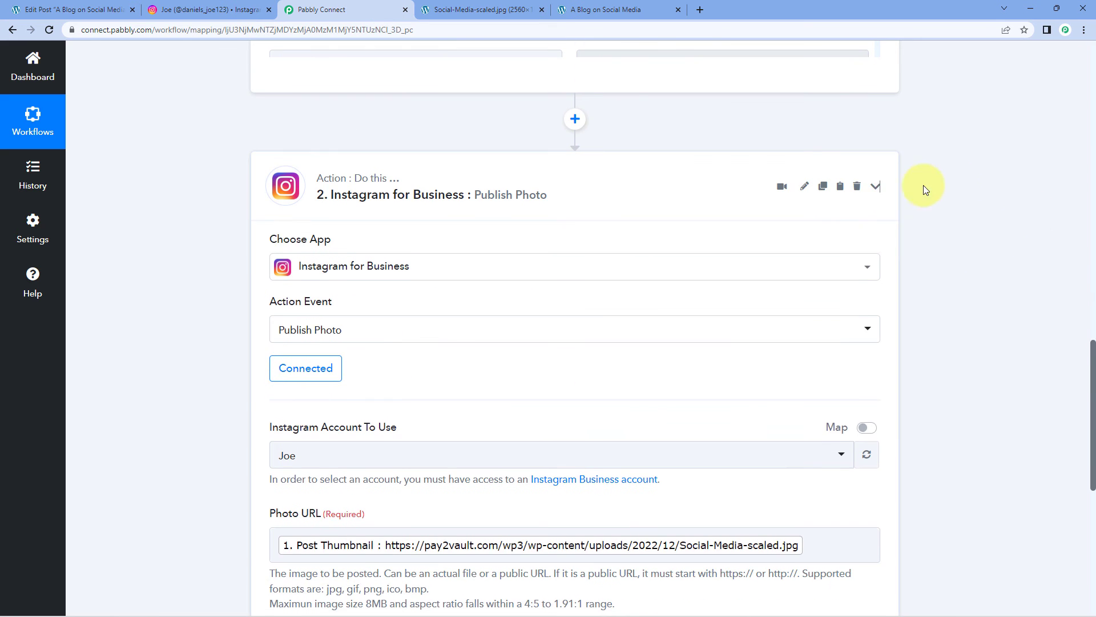
scroll(953, 184, "up", 10)
scroll(952, 187, "up", 3)
left_click(874, 105)
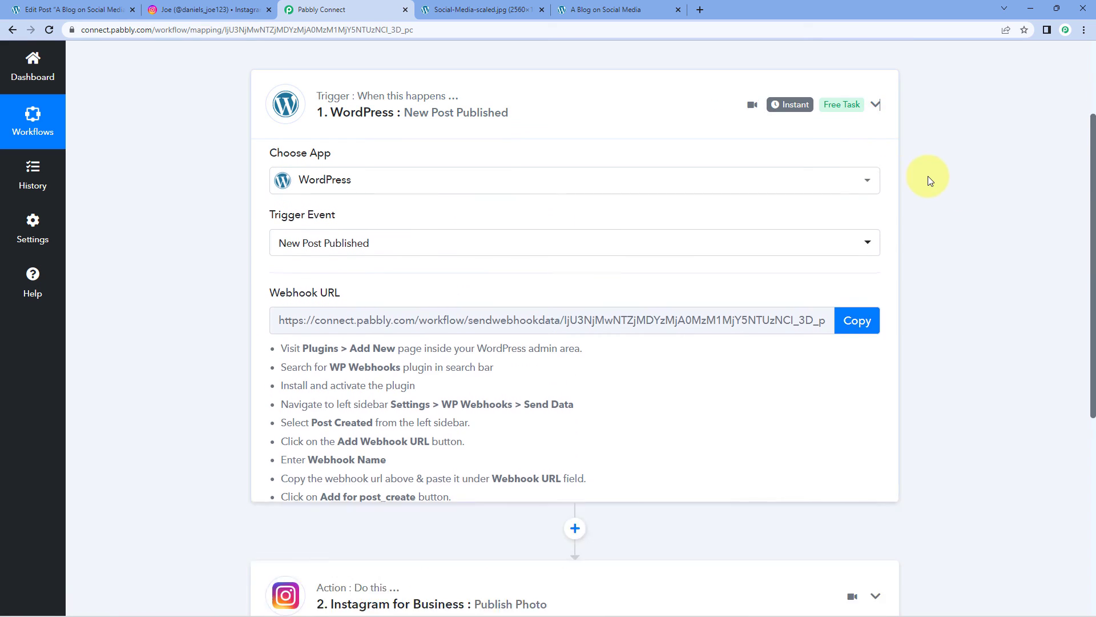